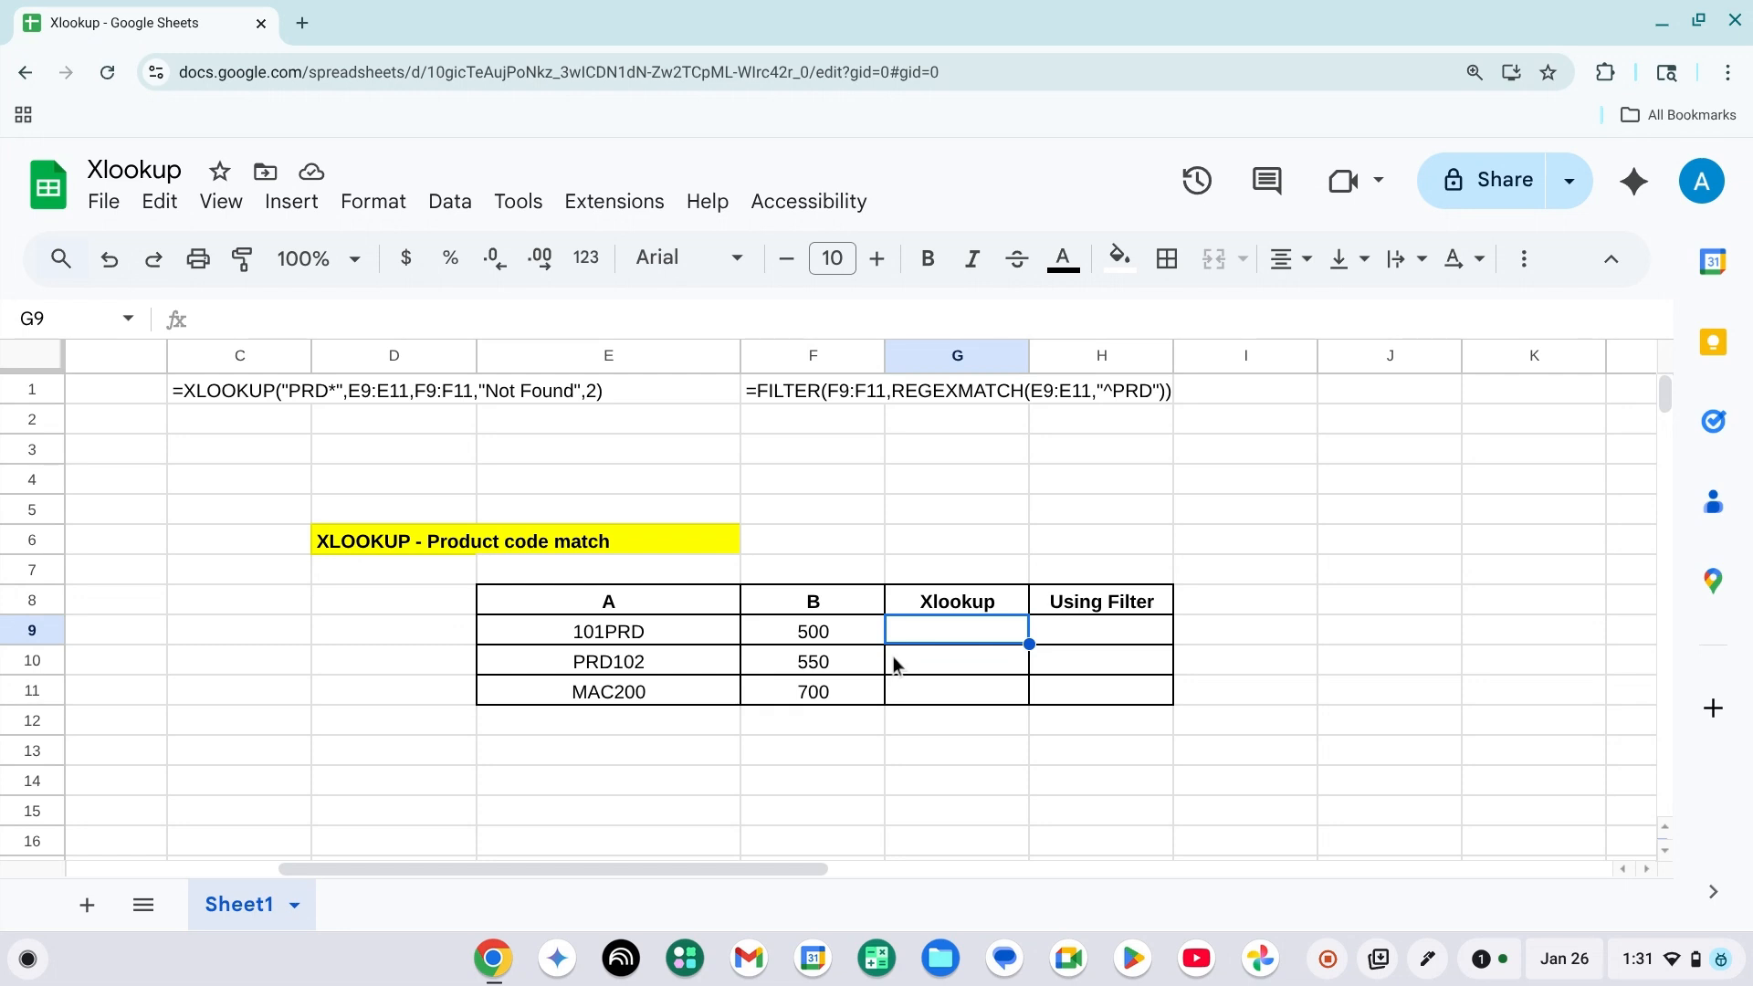
Change the first product code in cell E9 to PRD101.
key(Left)
key(Left)
key(F2)
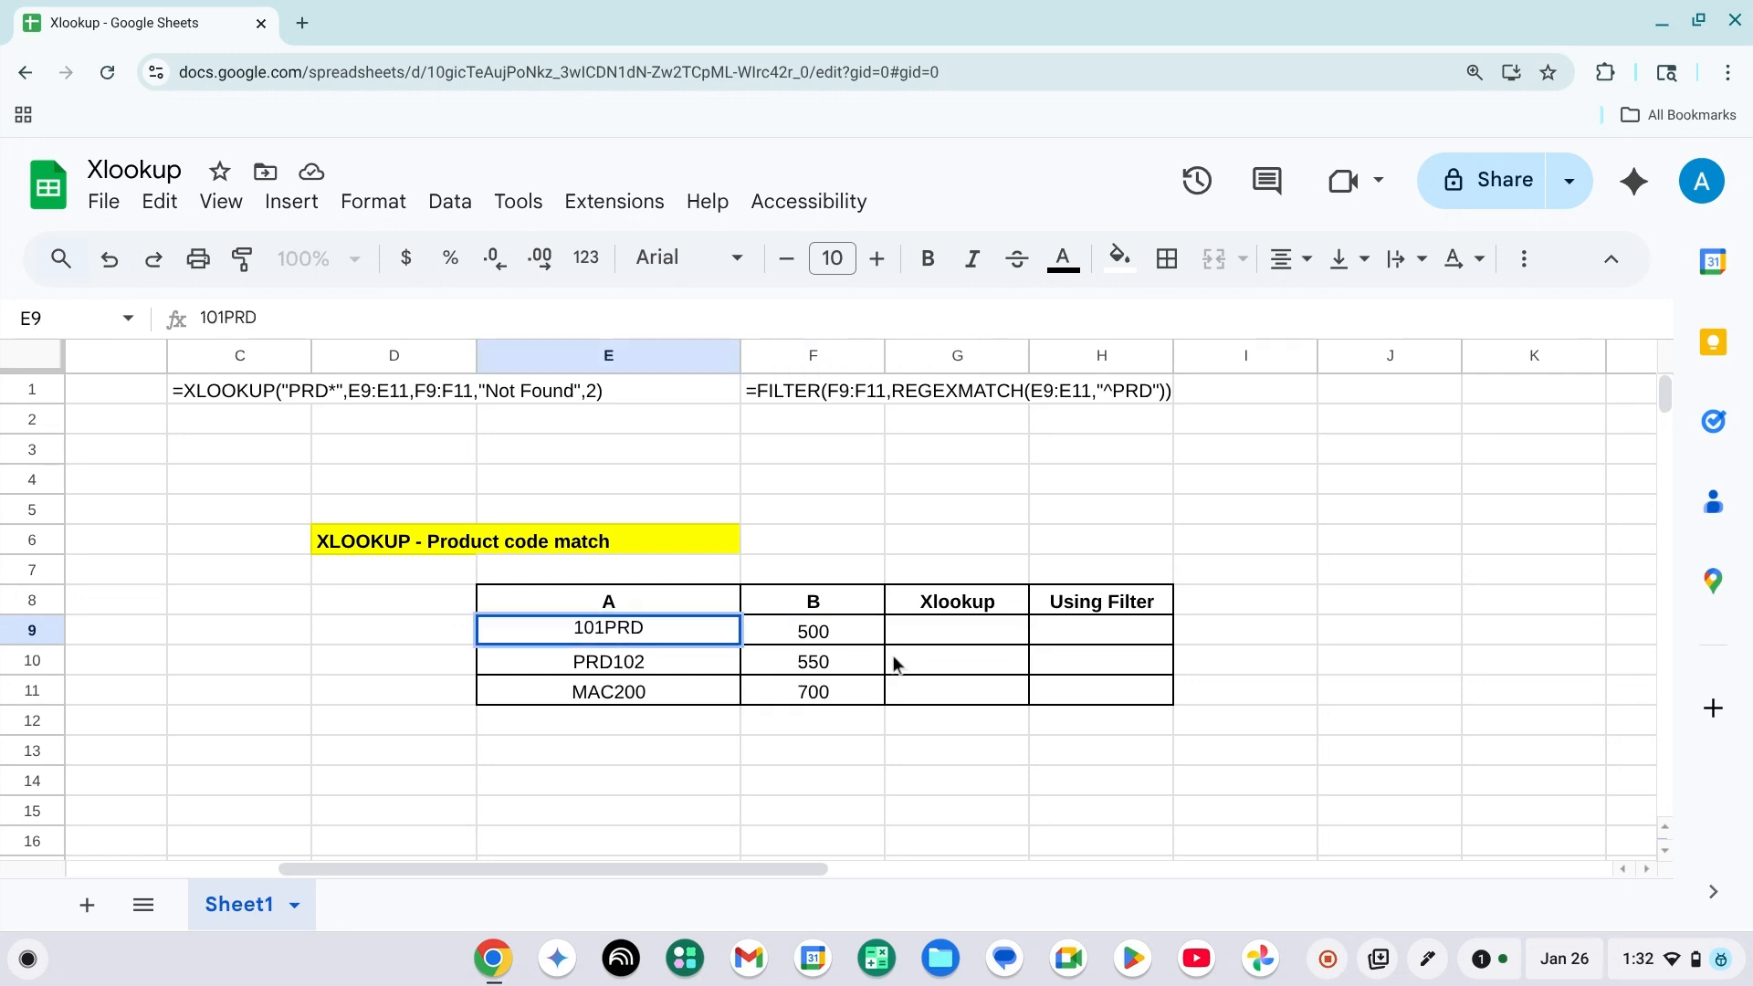
key(shift+Left)
key(shift+Left)
key(shift+Left)
key(shift+Left)
key(BackSpace)
text(PRD)
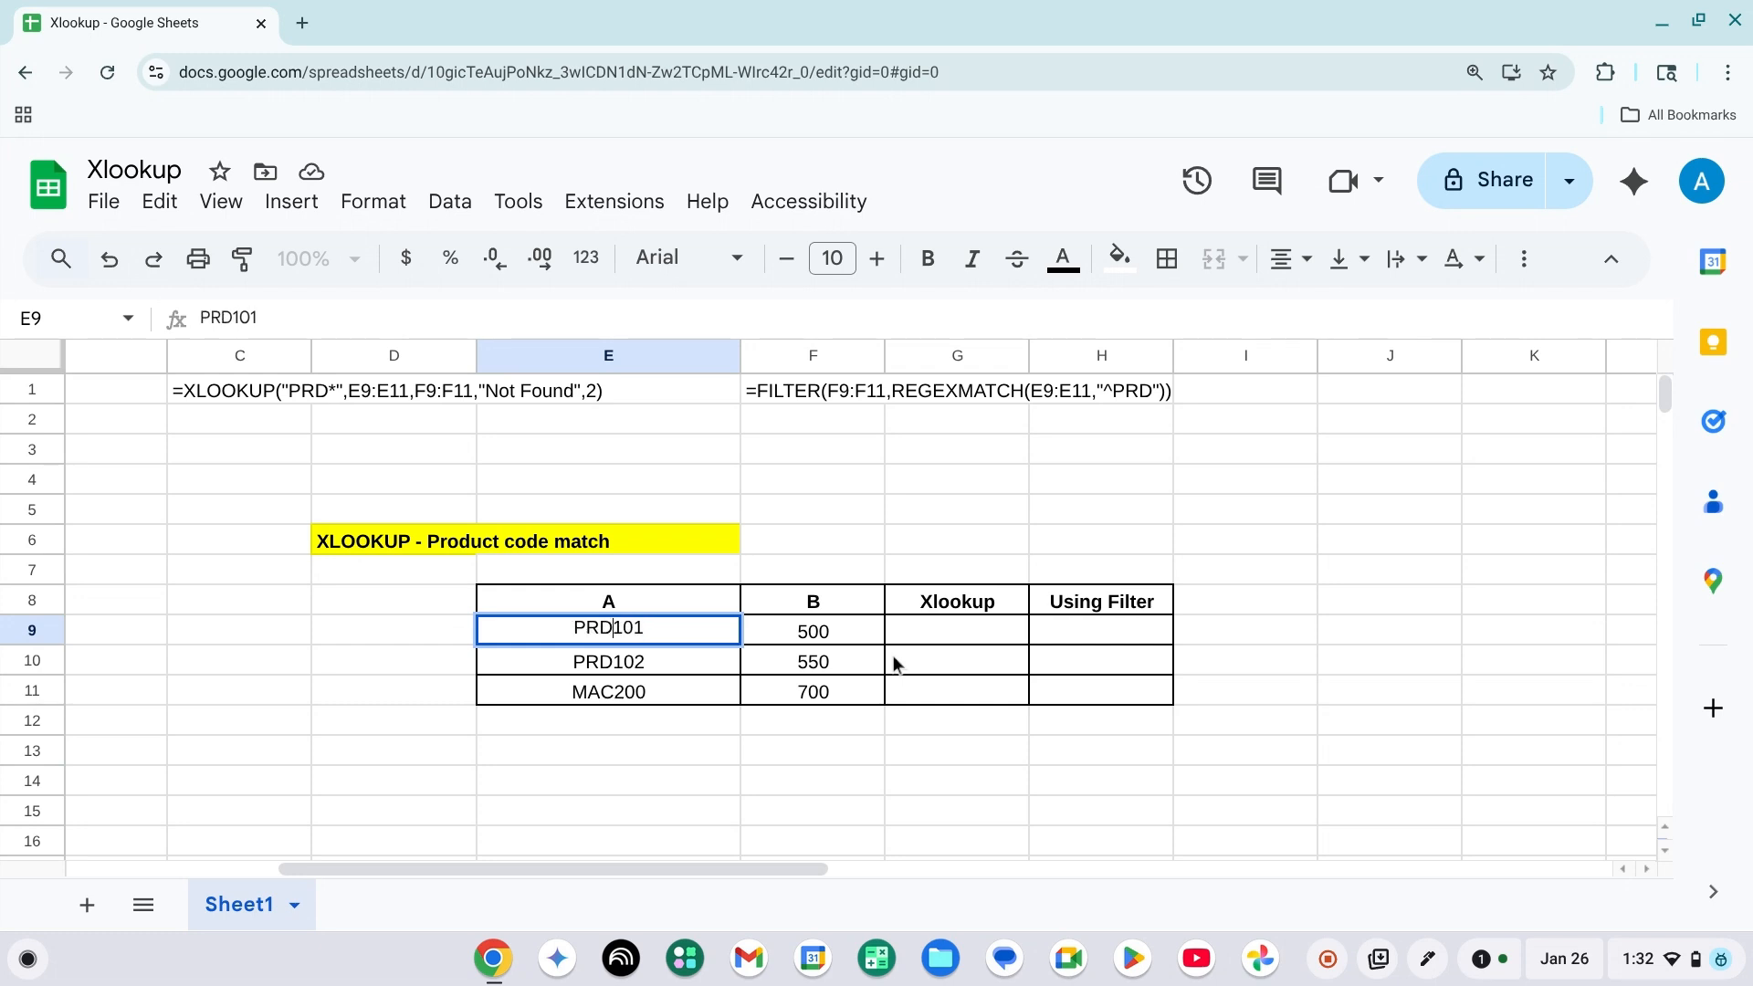
key(Tab)
key(Tab)
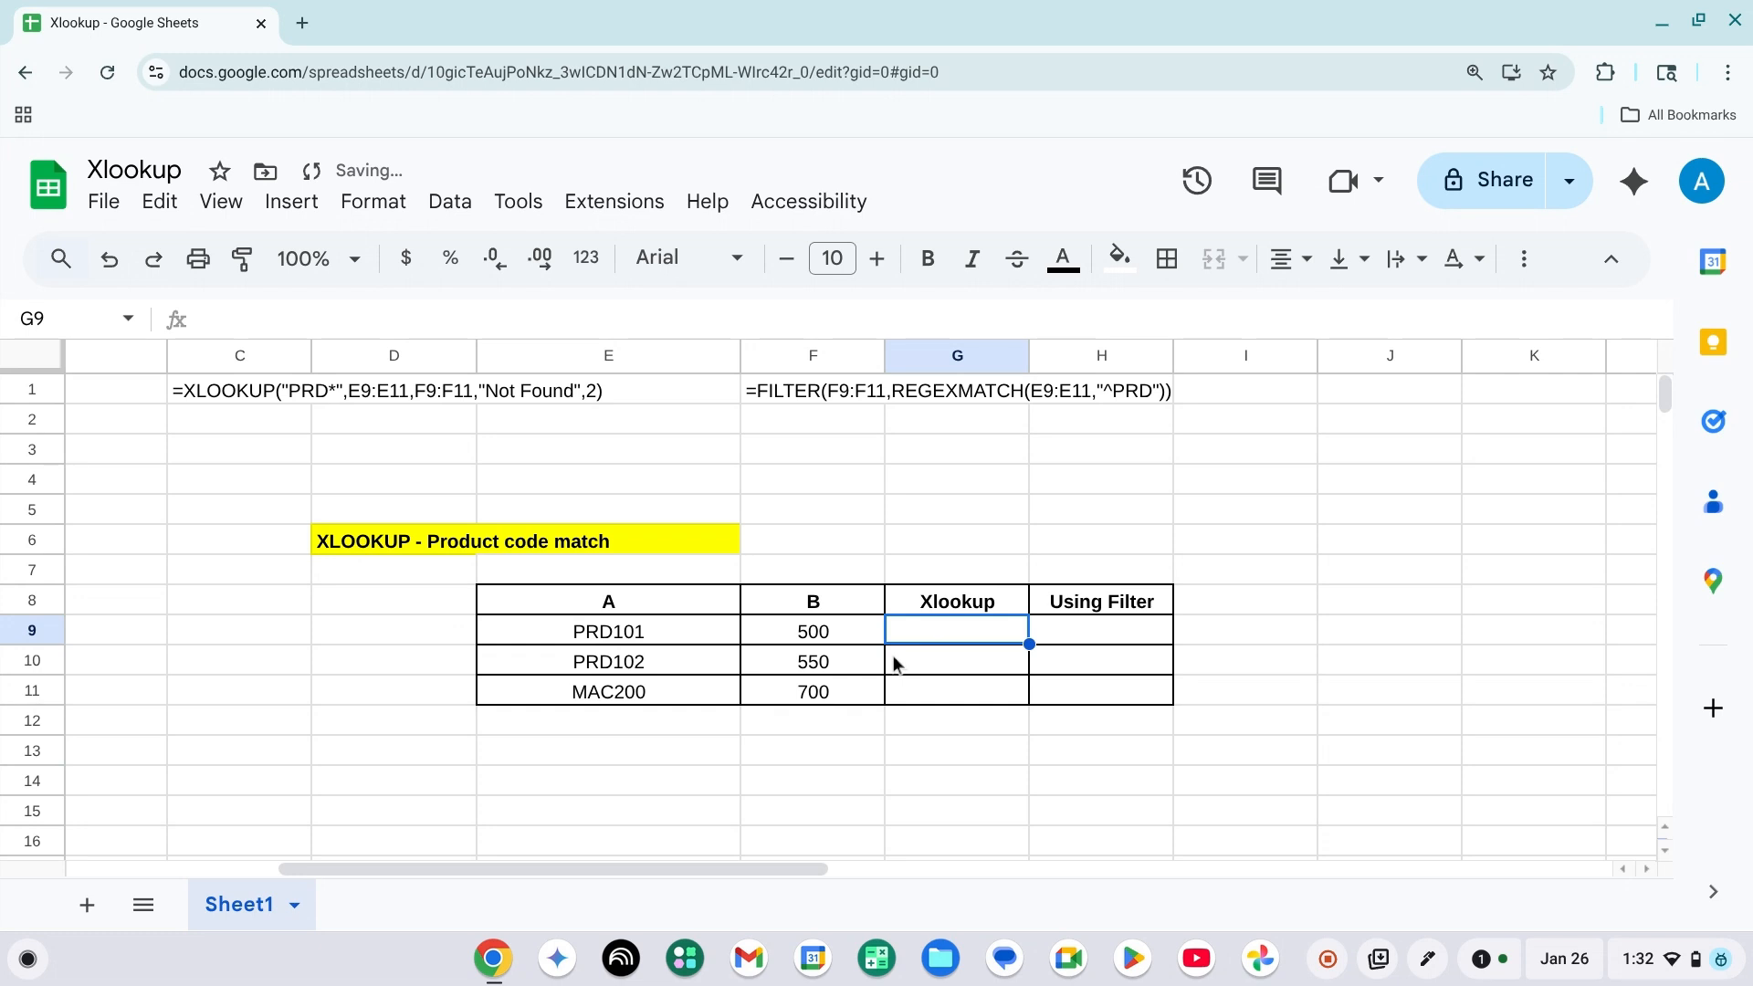
Review the product codes and values in E9:F11 and the empty Xlookup and Using Filter columns.
key(Left)
key(Right)
key(Left)
key(Right)
key(Right)
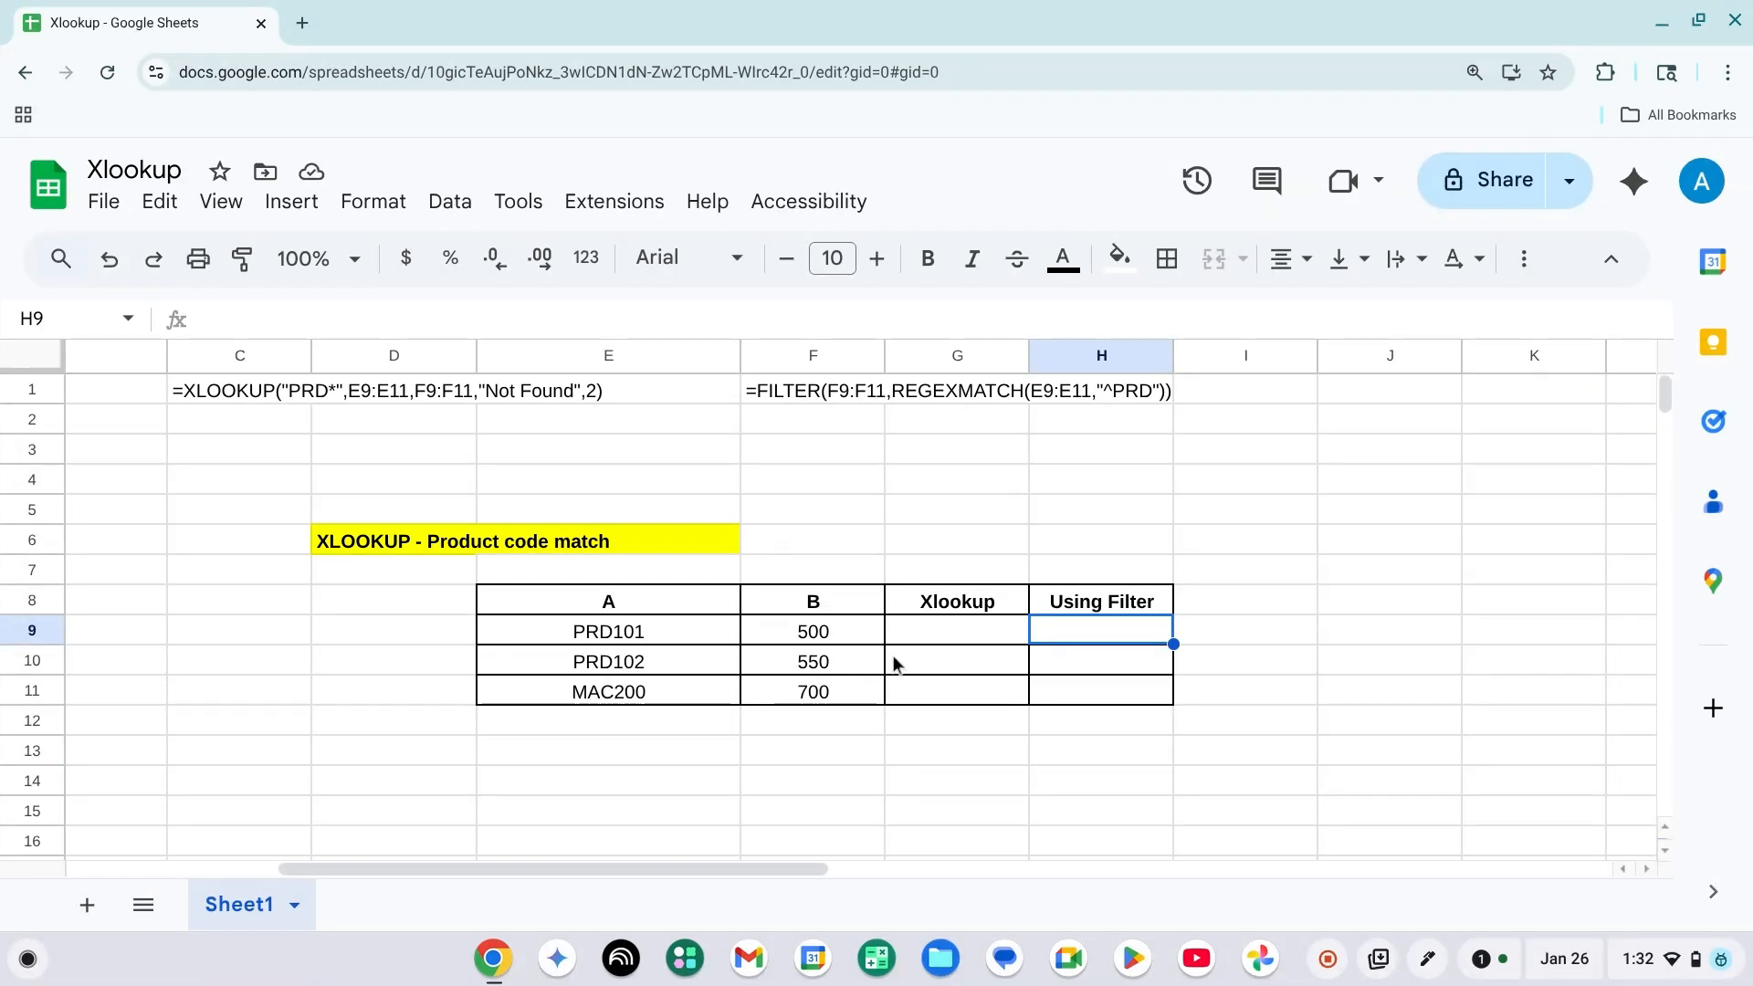
key(Left)
key(Left)
key(Left)
key(Right)
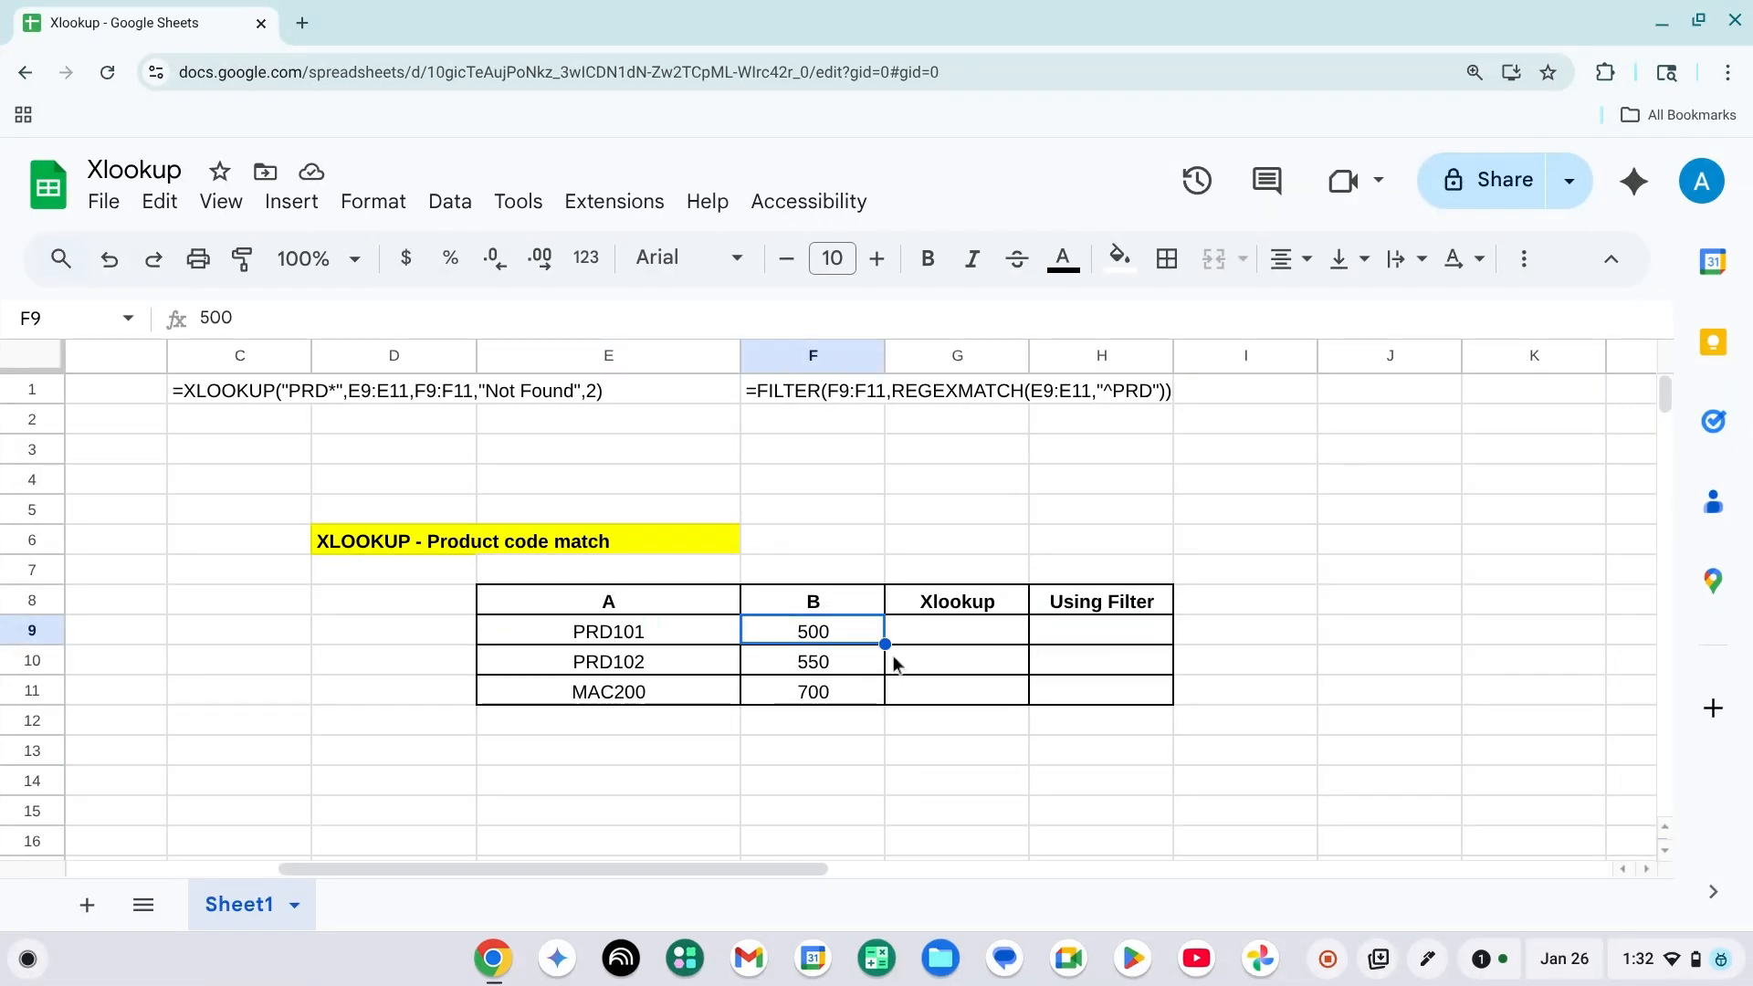
key(Left)
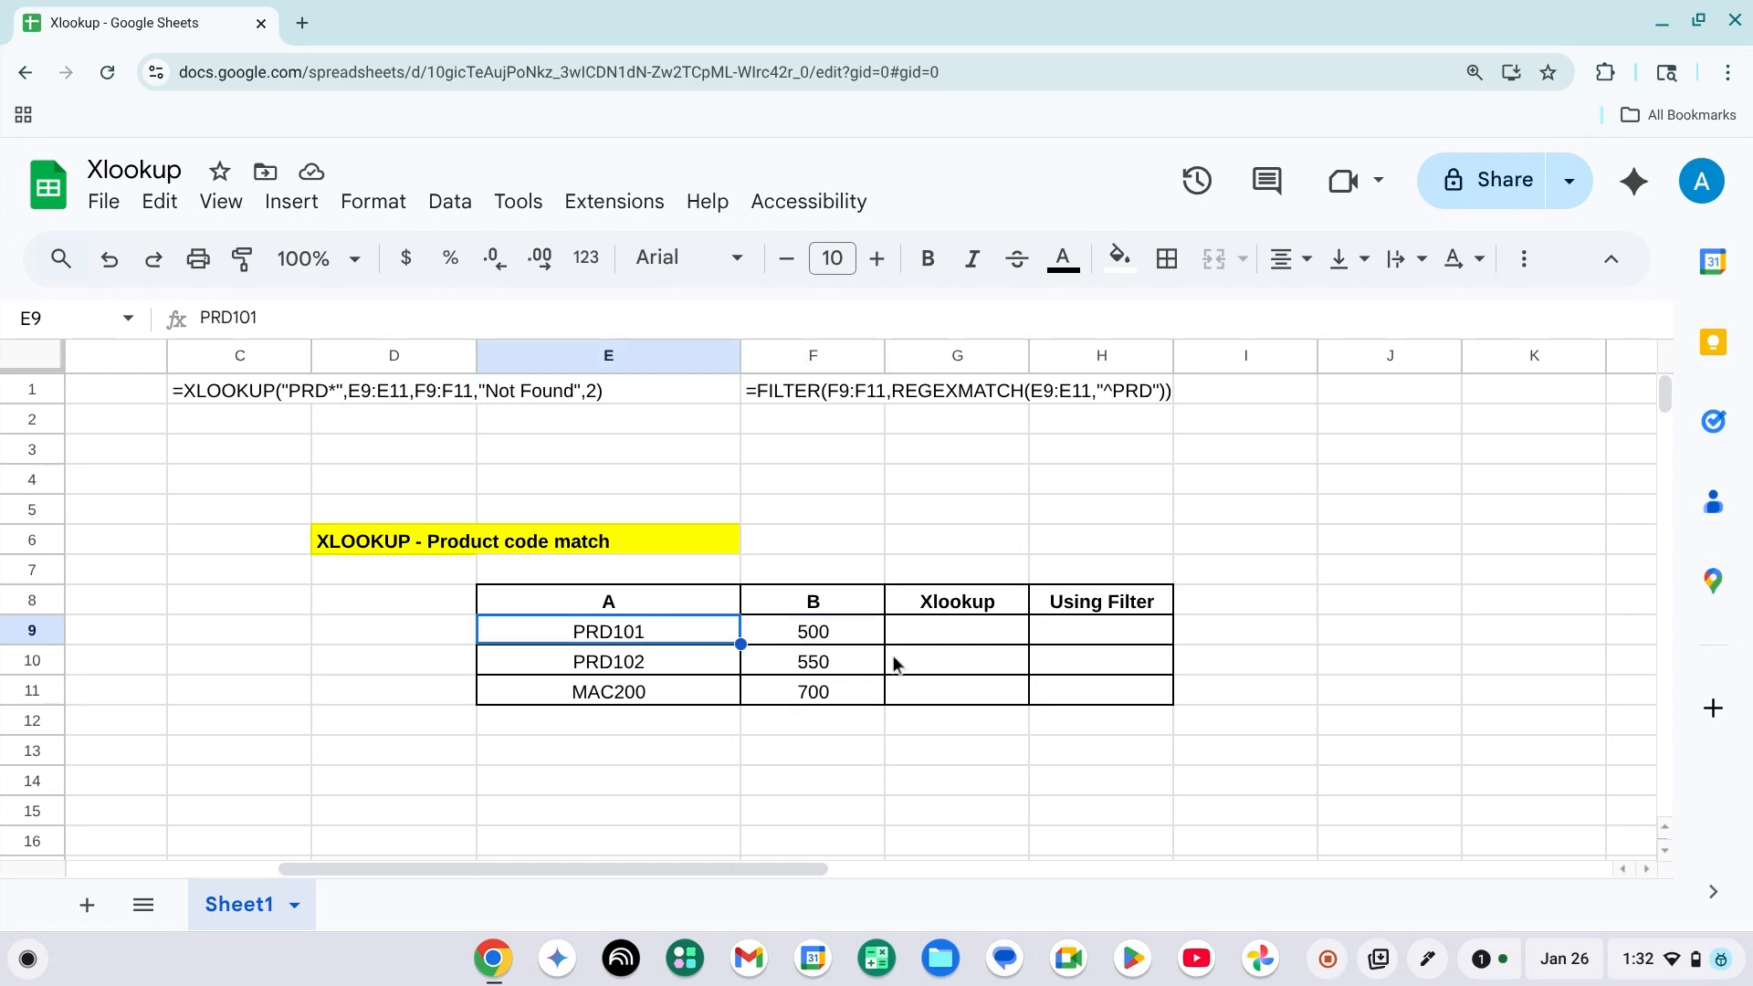
key(Down)
key(Up)
key(Right)
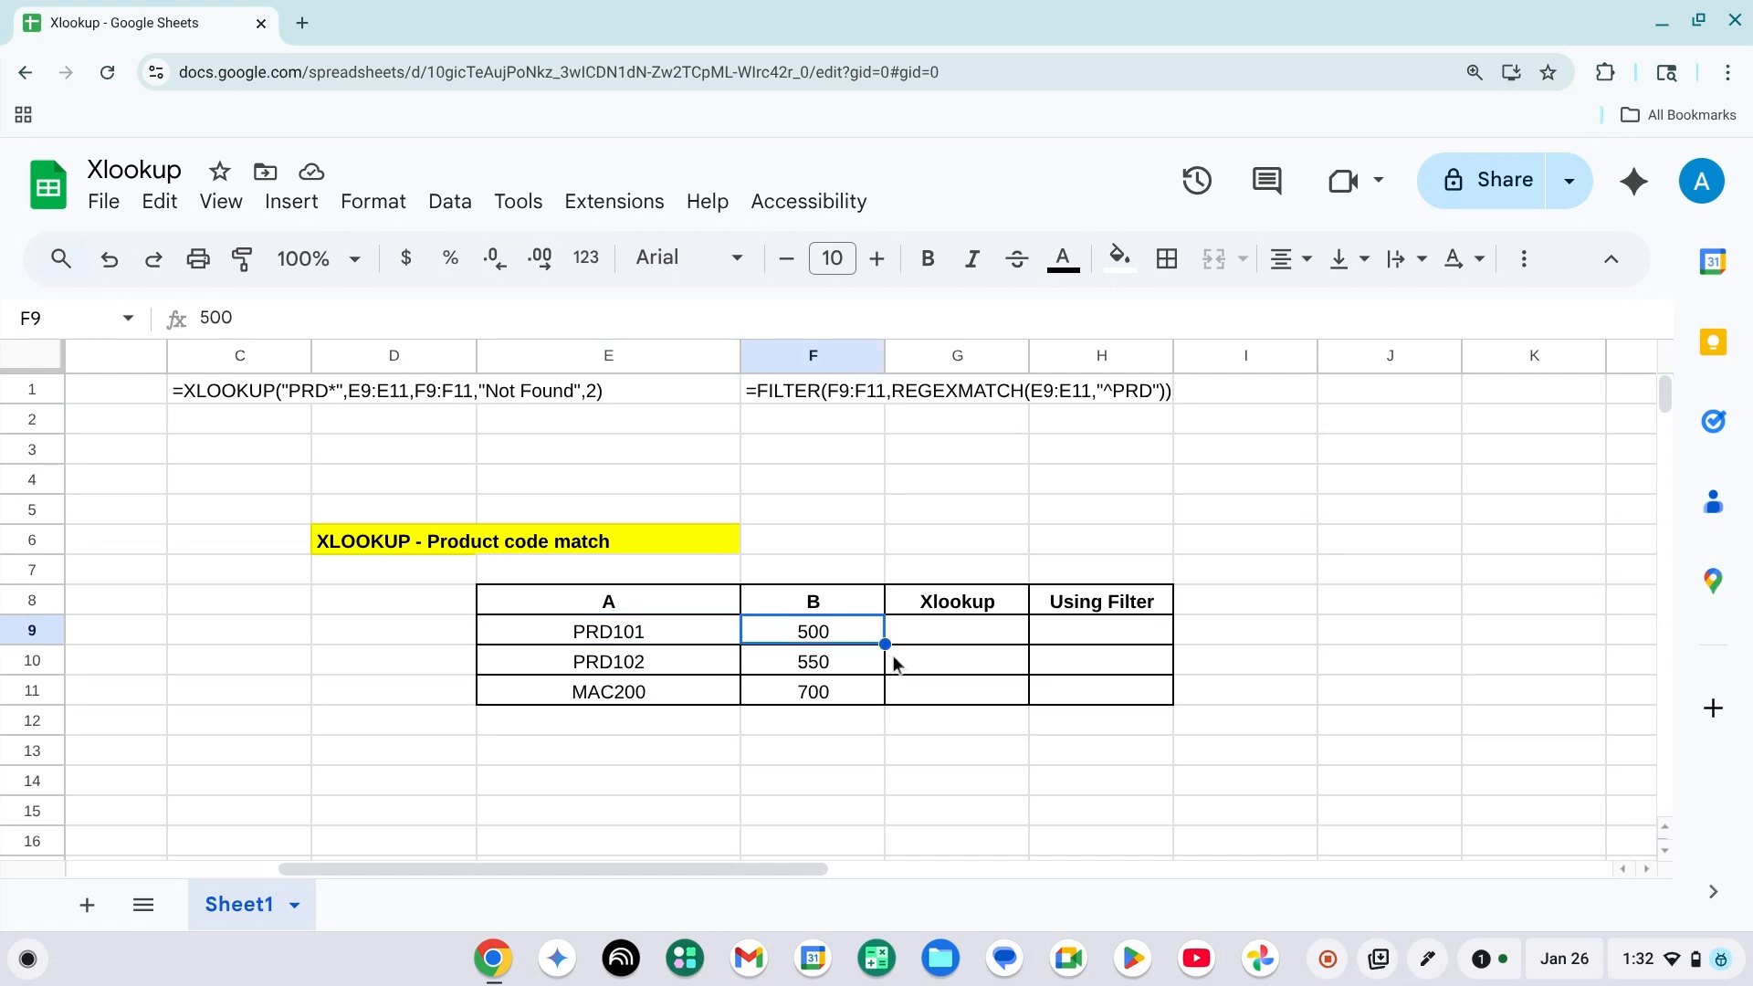
key(Down)
key(Down)
key(Left)
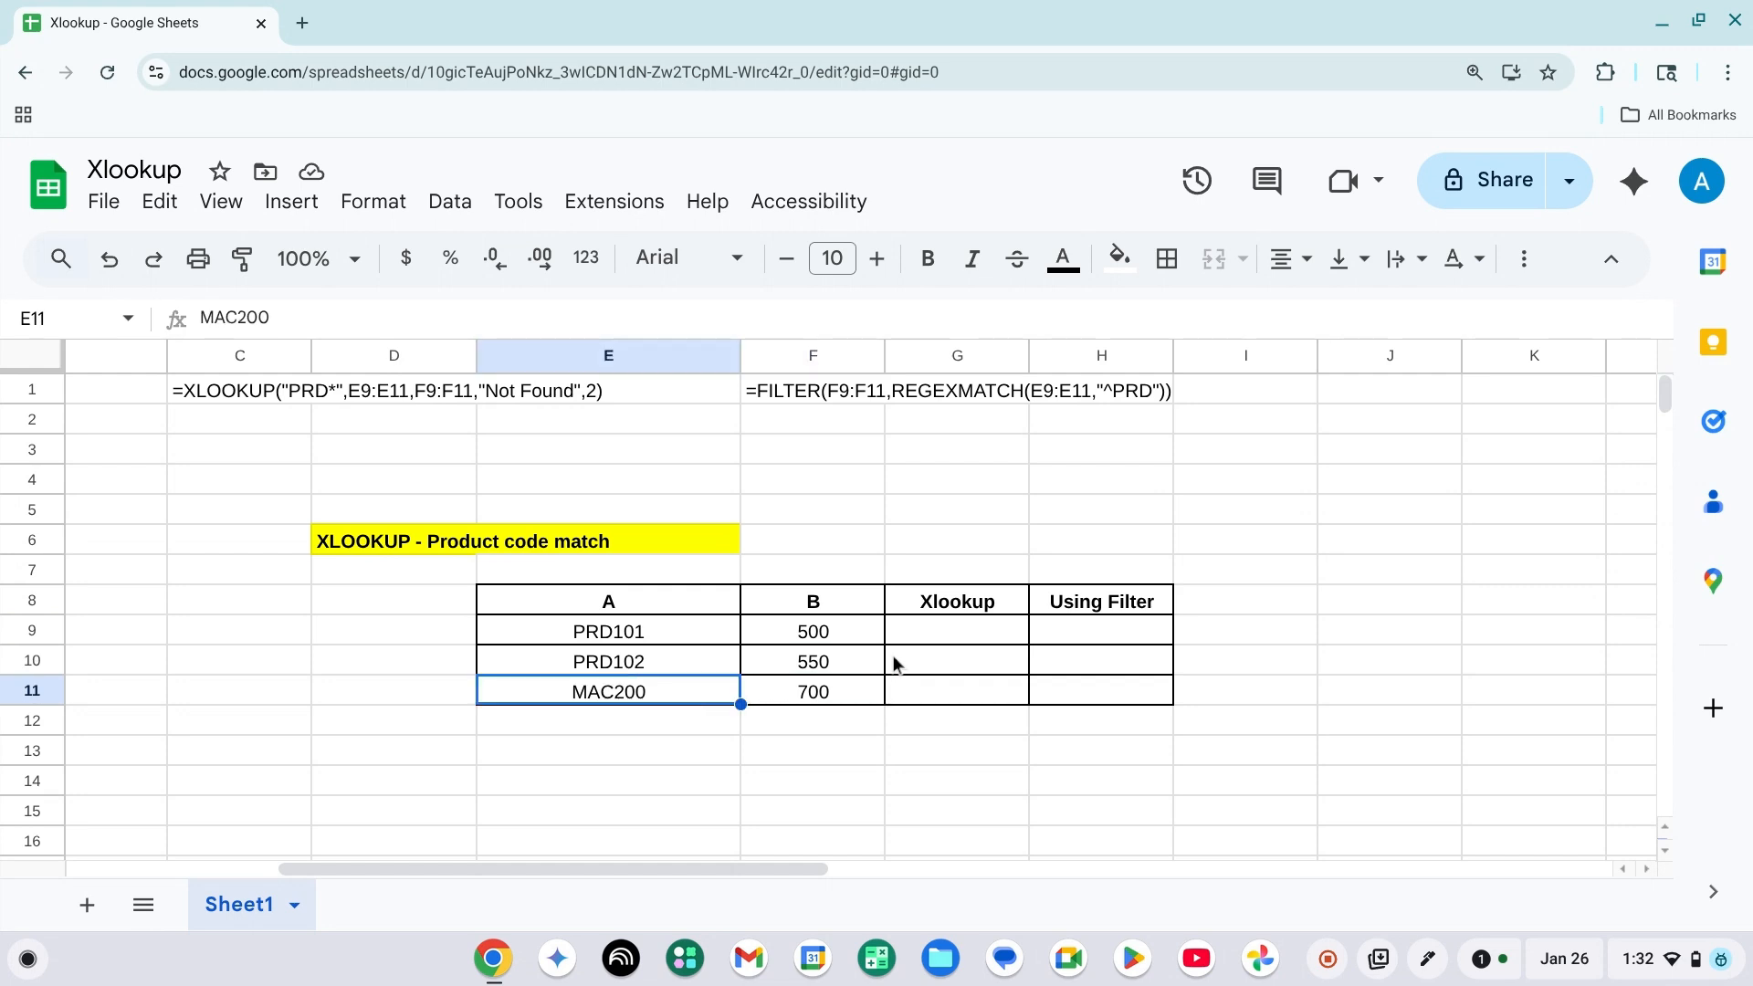
key(Right)
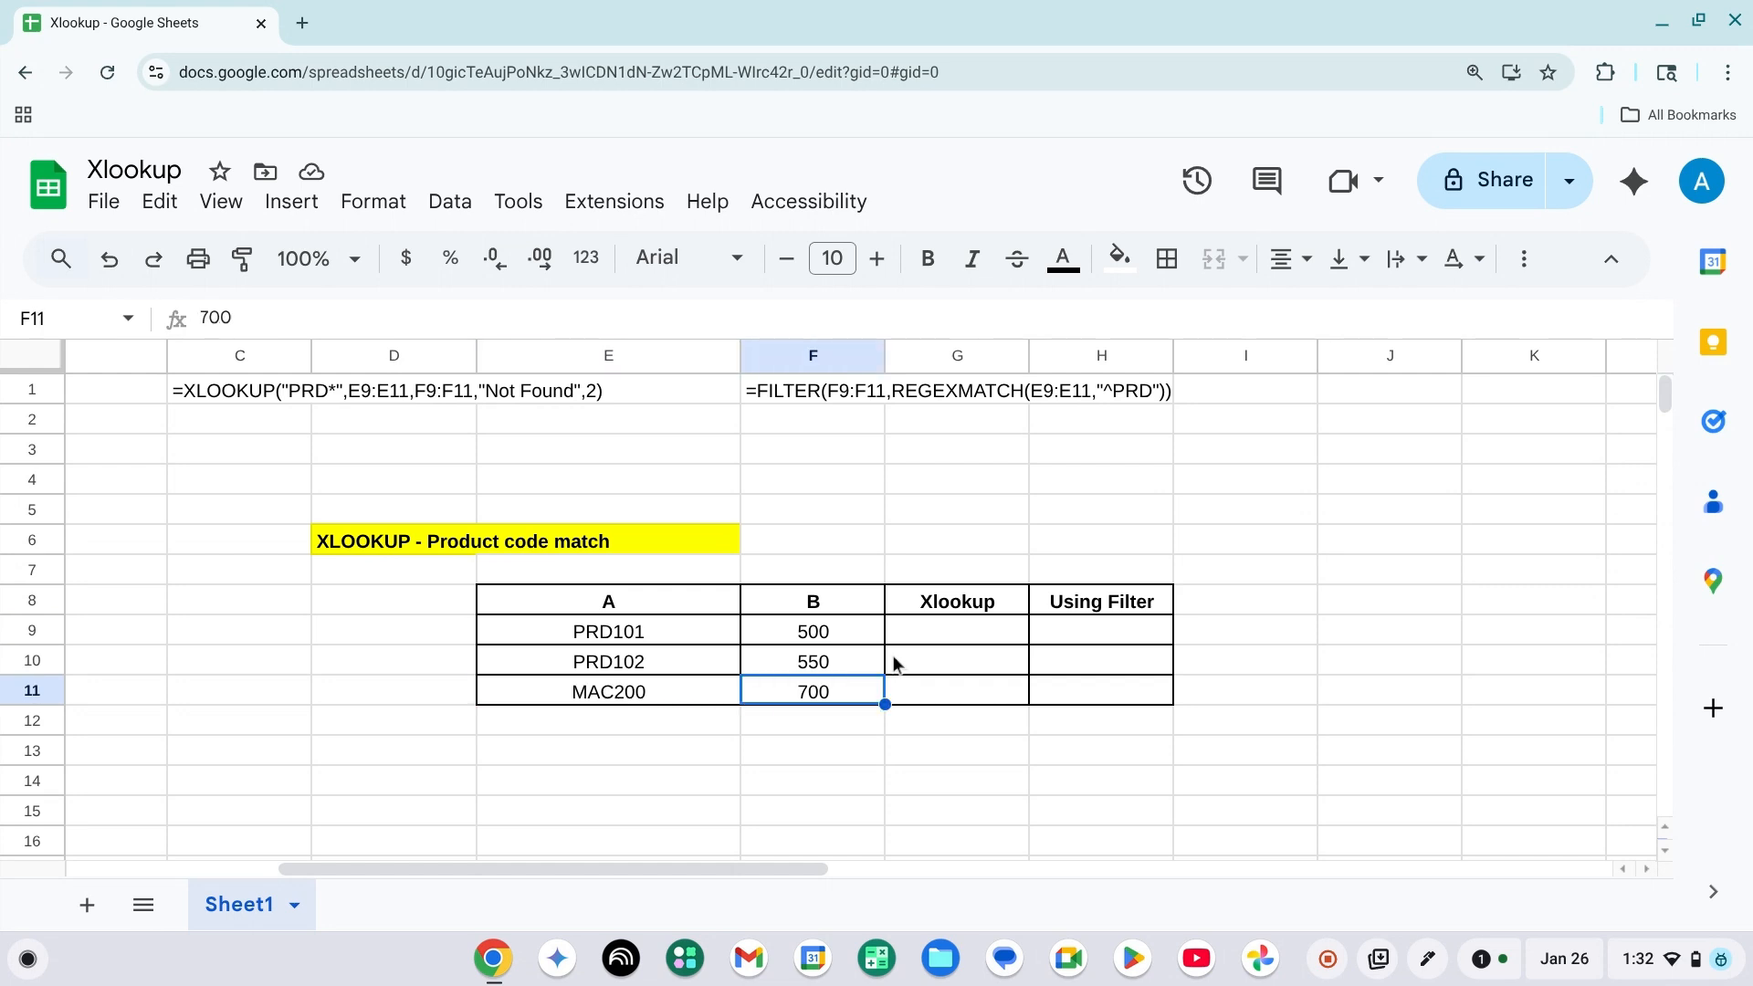
key(Left)
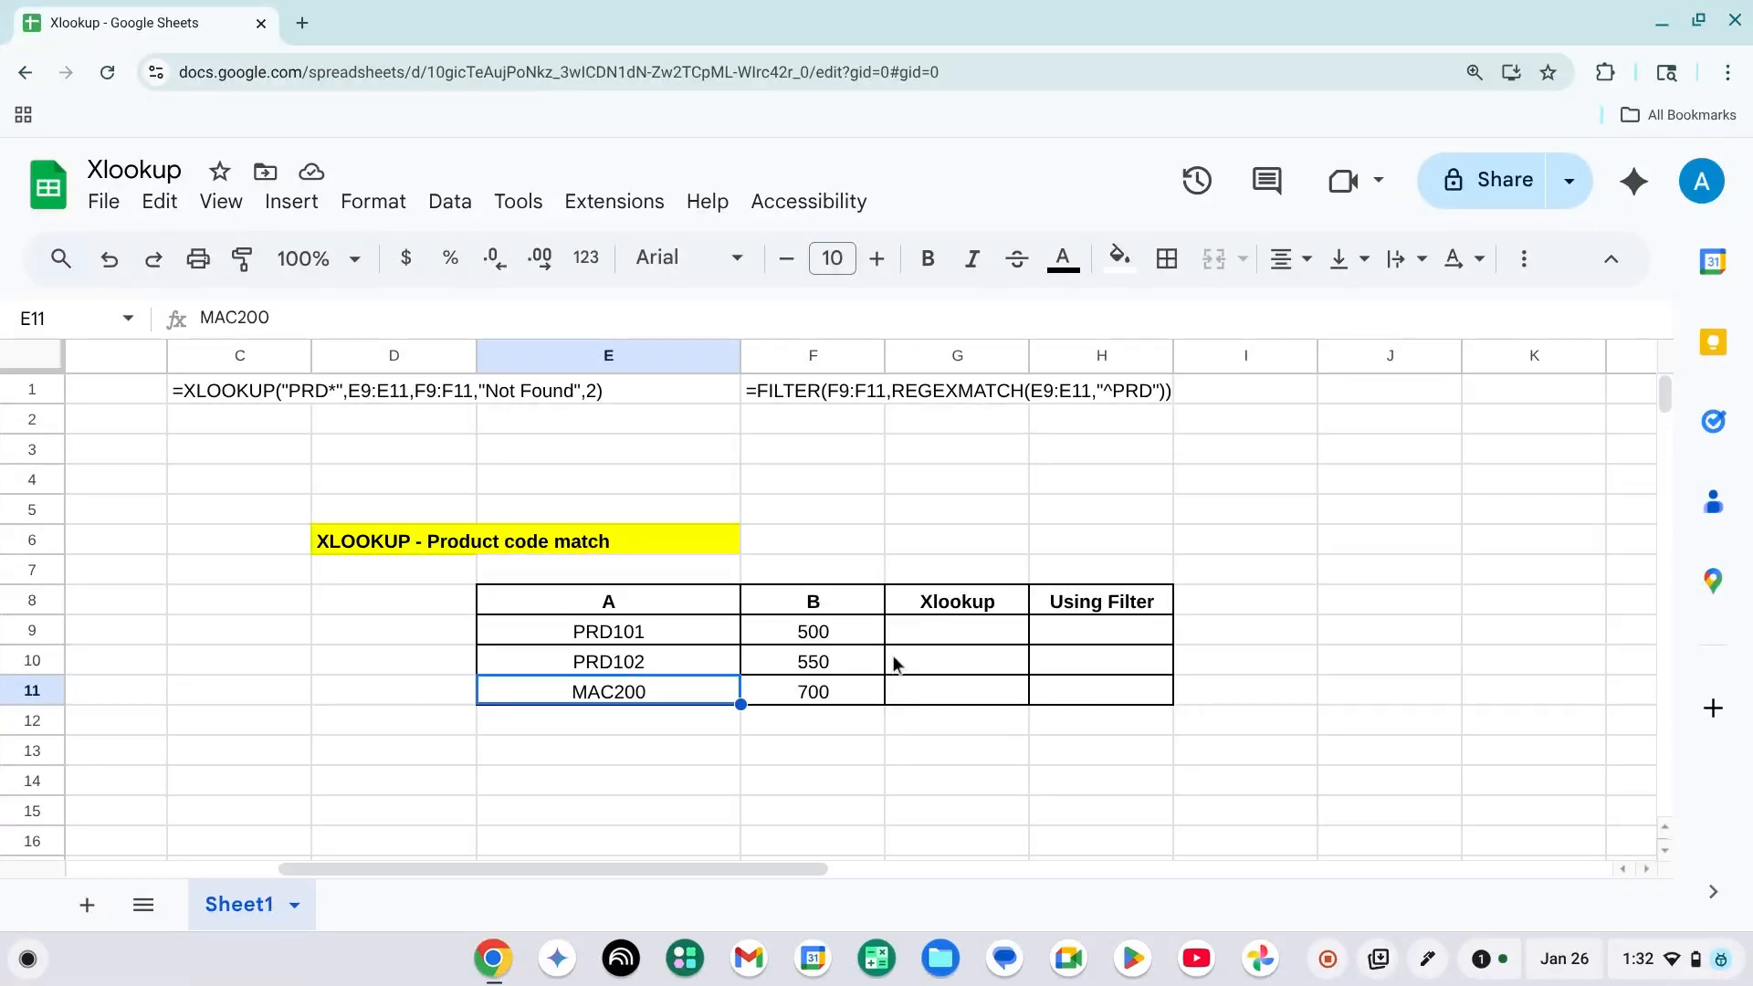
Examine the PRD rows in E9:F10 and the reference XLOOKUP and FILTER formulas in C1 and F1.
key(Up)
key(Up)
key(shift+Down)
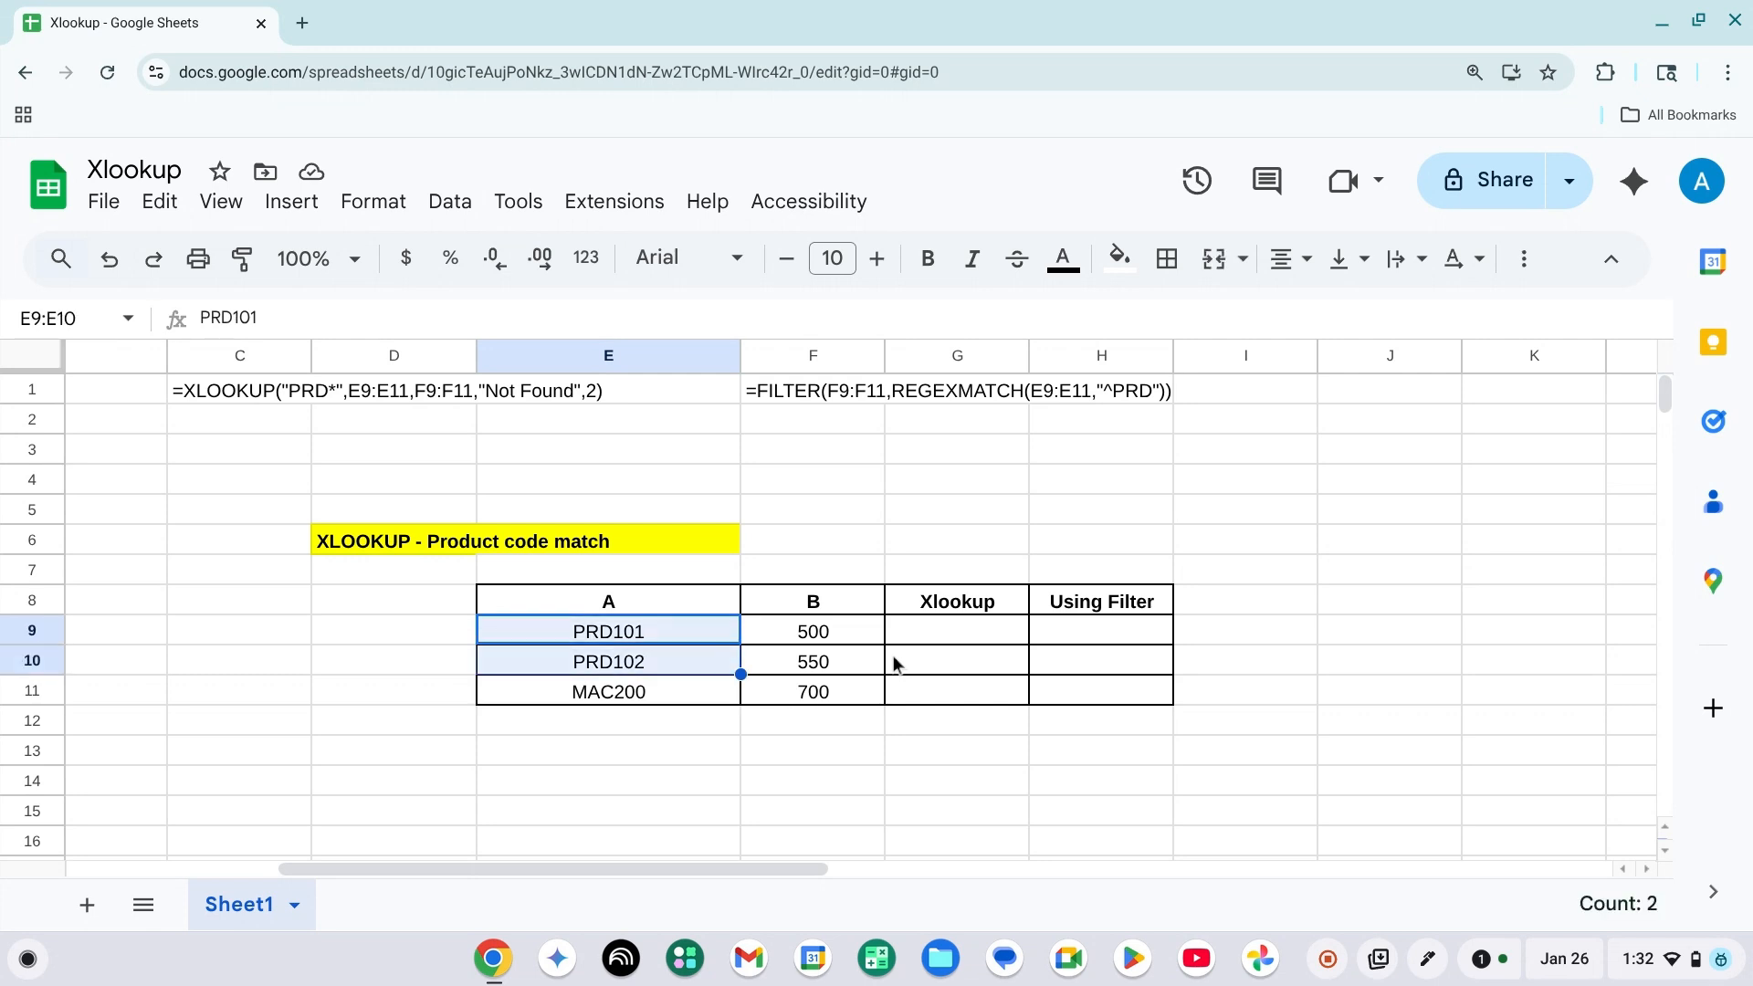
key(shift+Right)
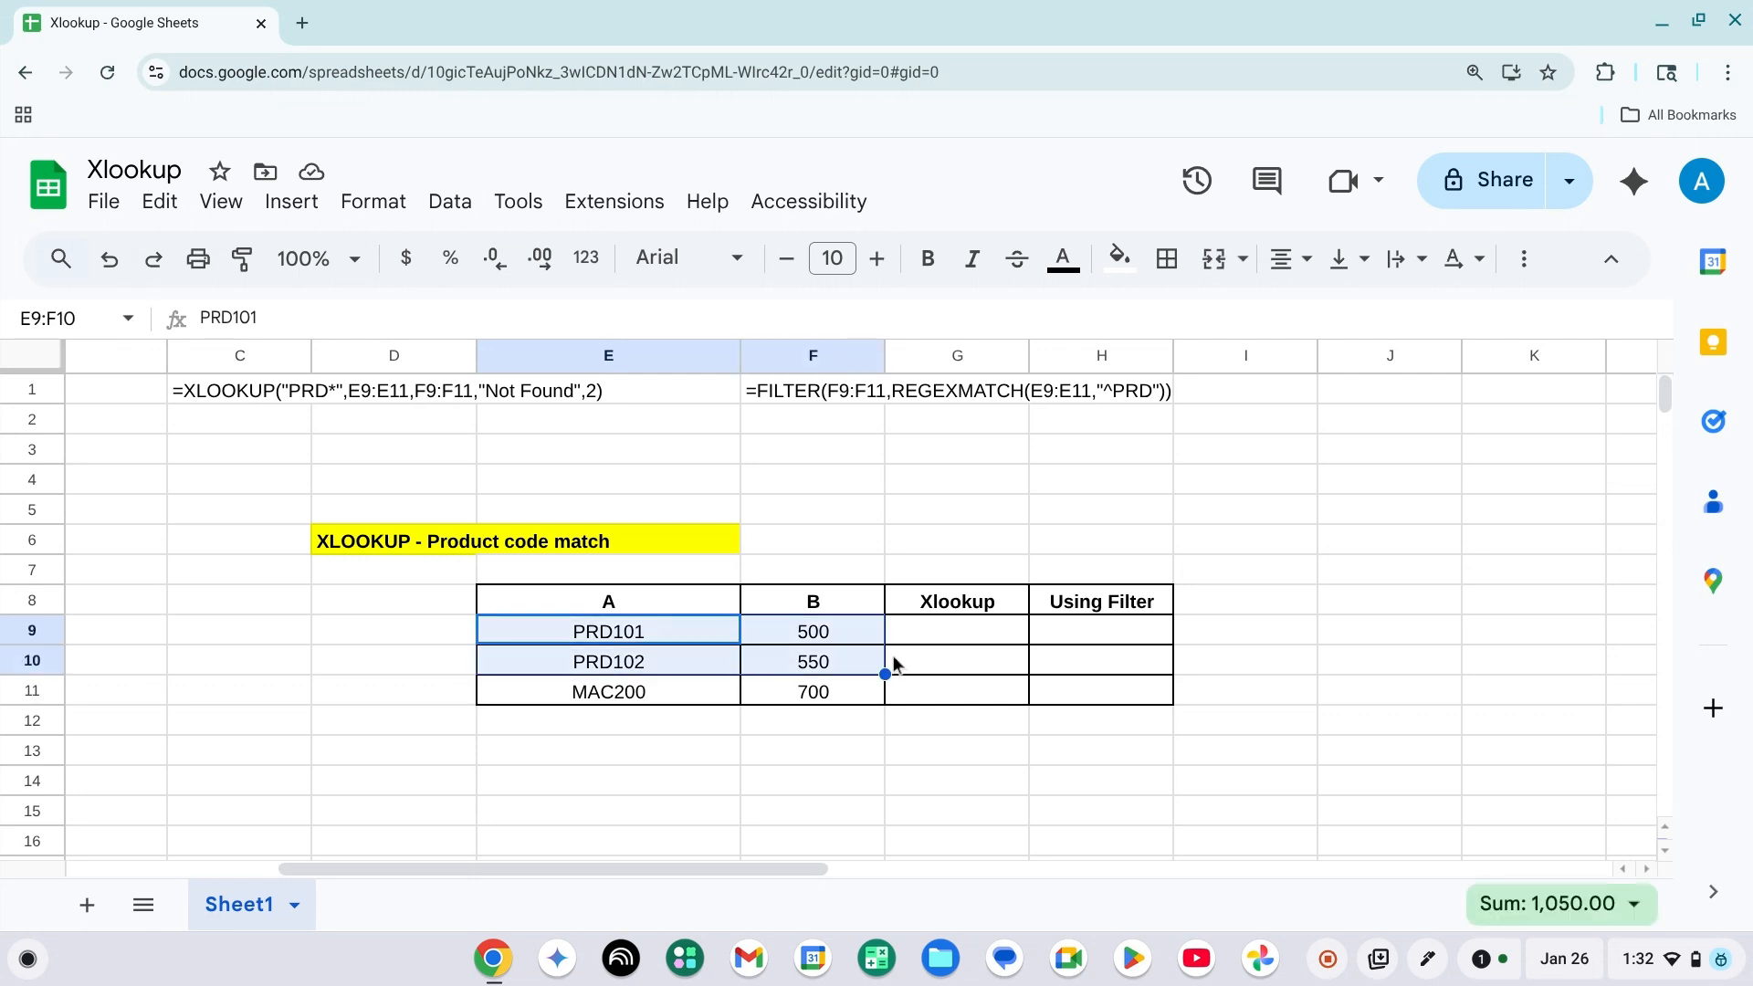
key(Right)
key(Right)
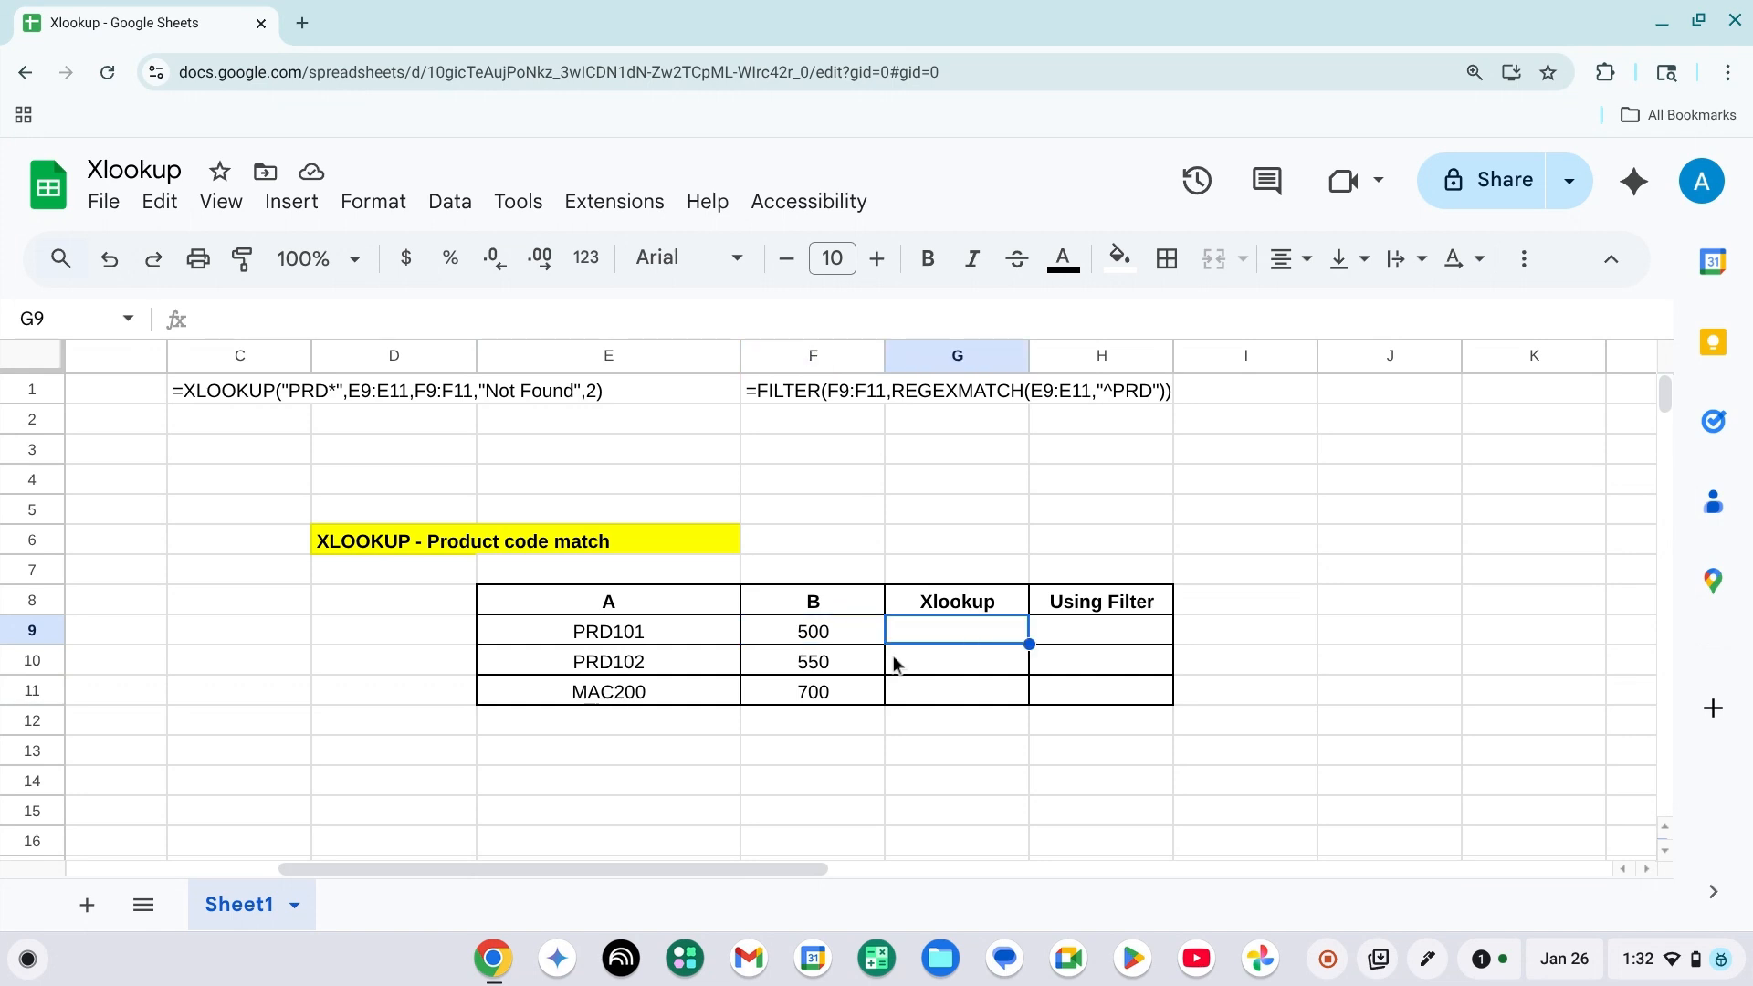
key(Left)
key(Left)
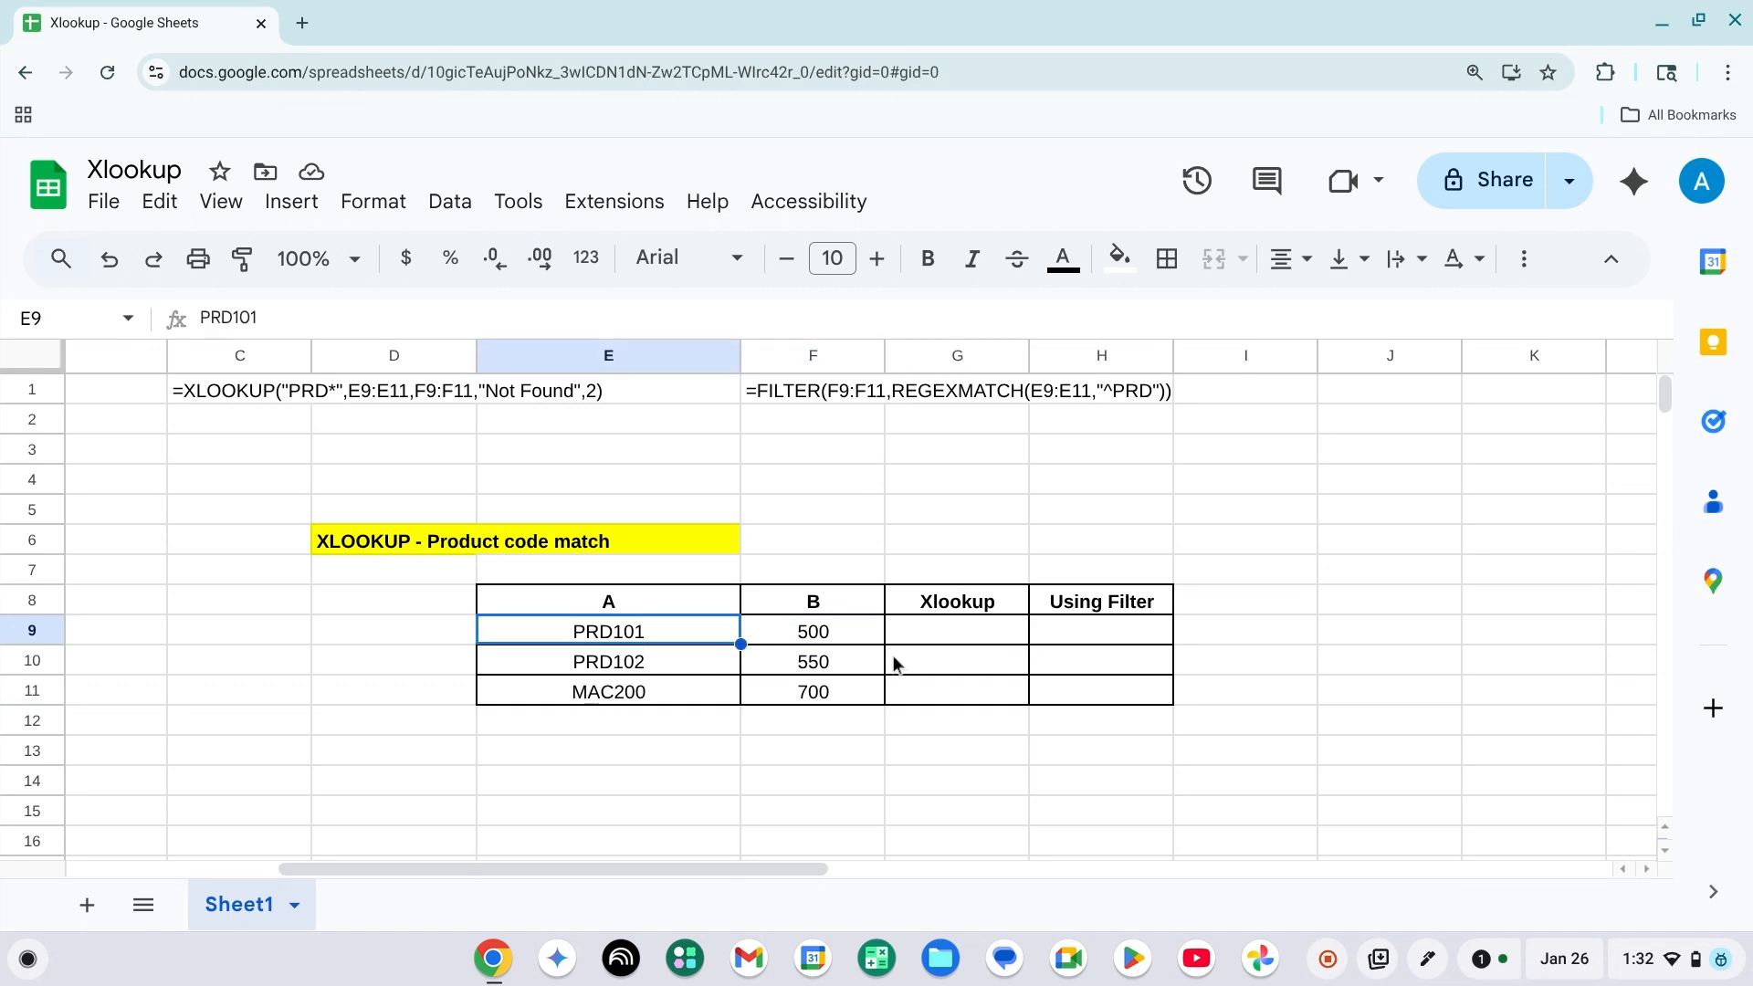
click(193, 407)
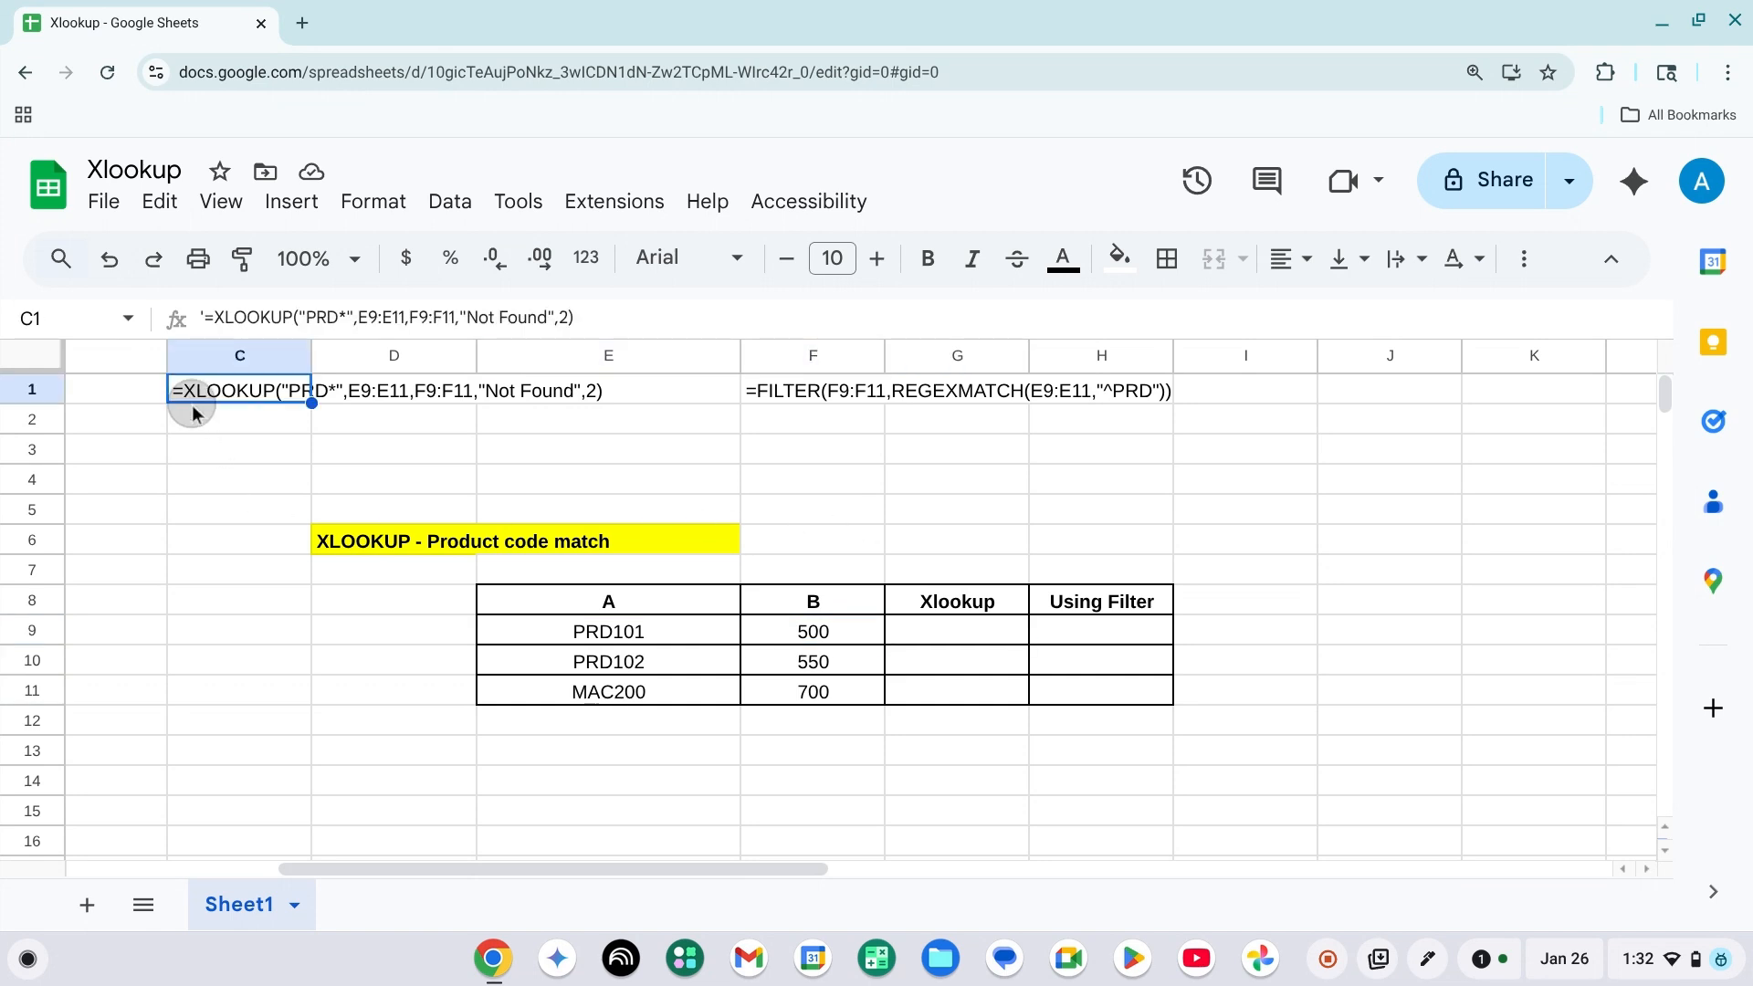
click(789, 385)
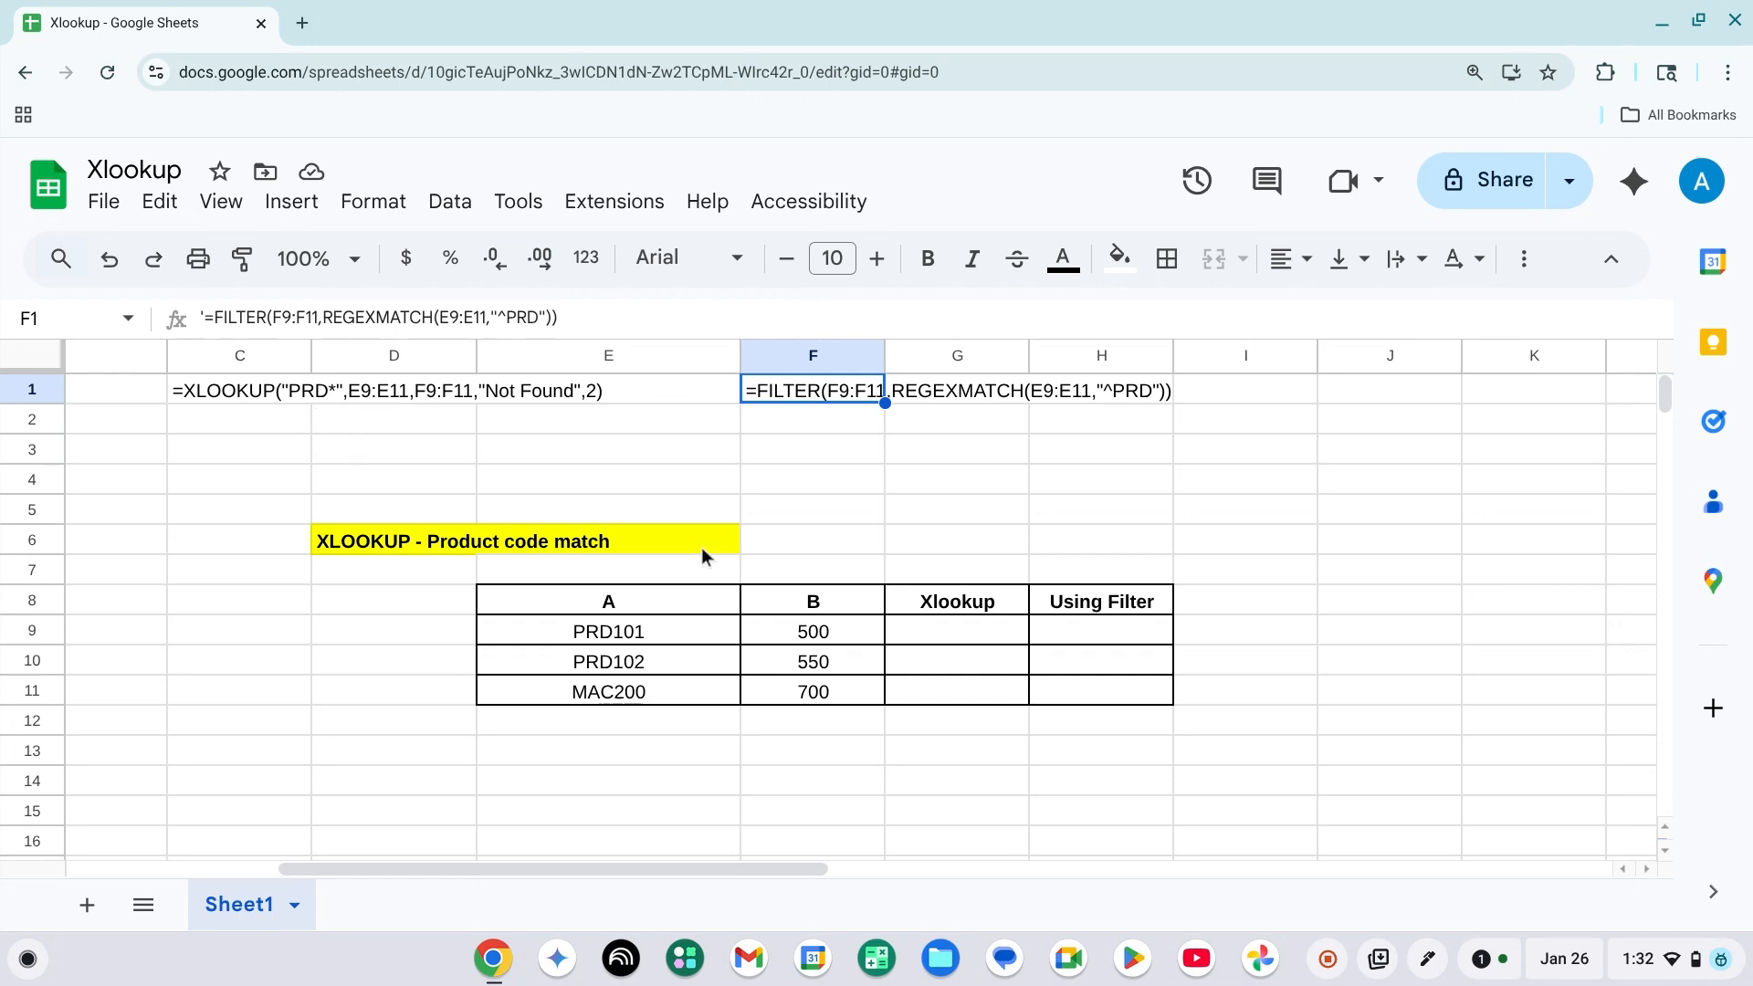
Start an XLOOKUP formula in G9 with "PRD*" as the search key.
click(858, 613)
key(Down)
key(Down)
key(Right)
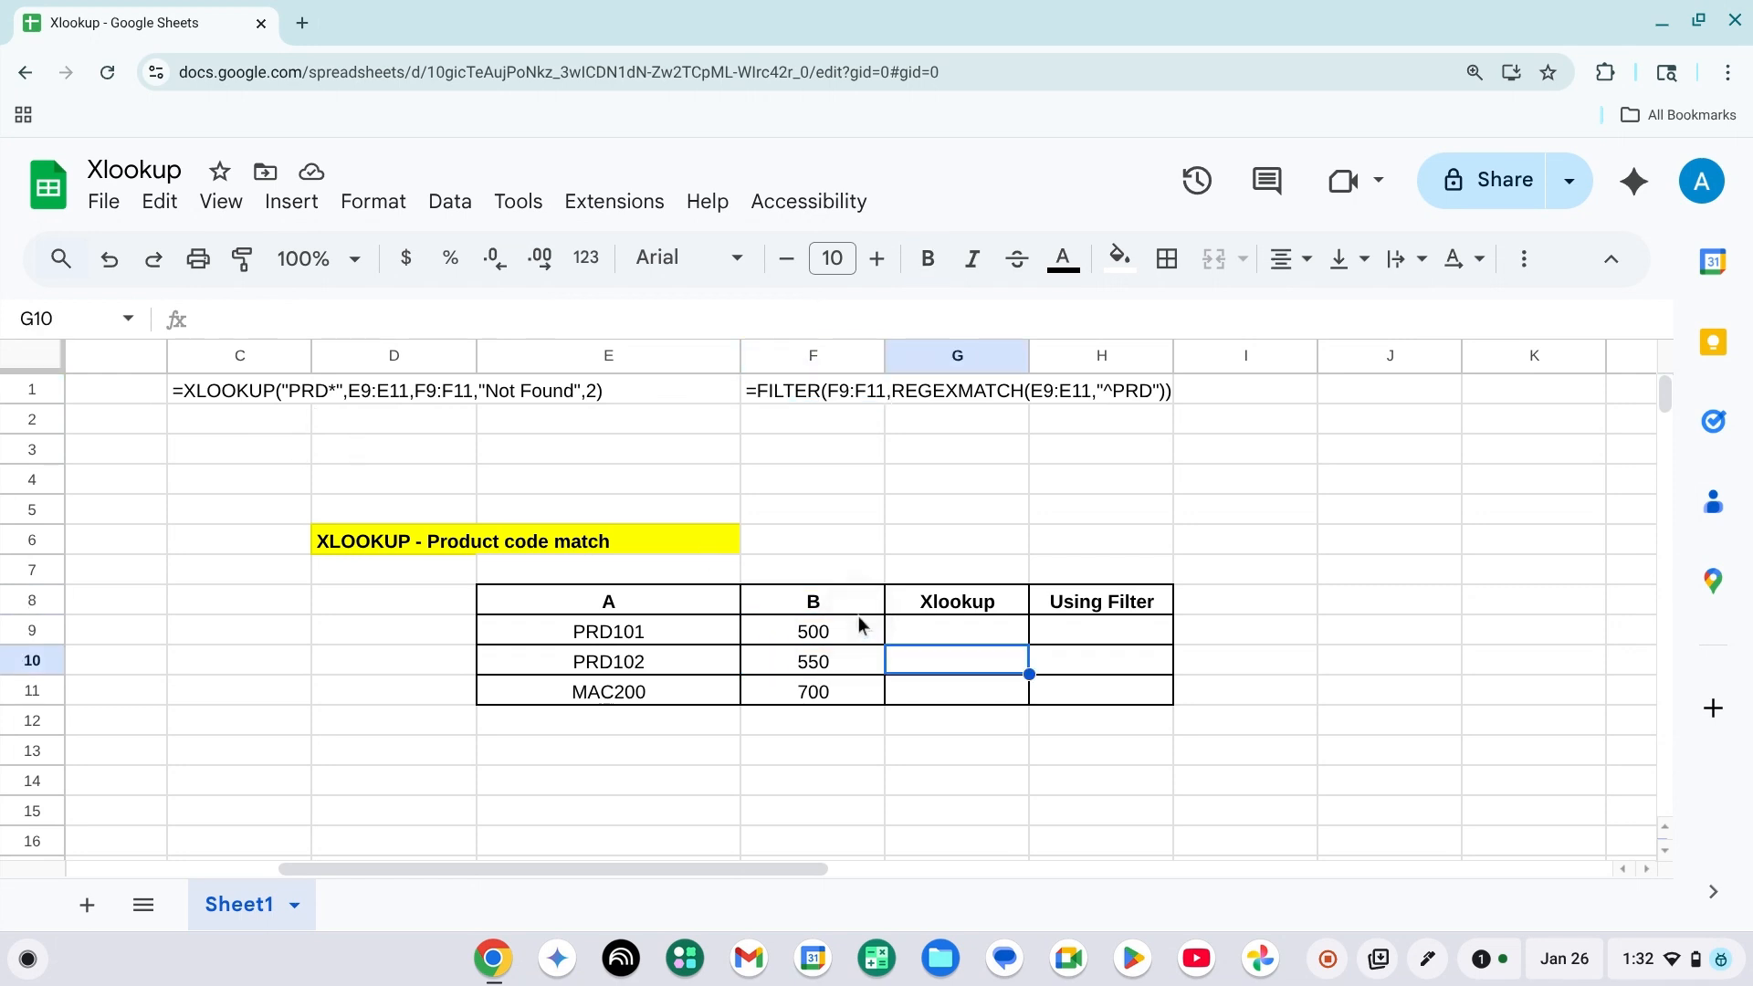
key(Up)
text(=)
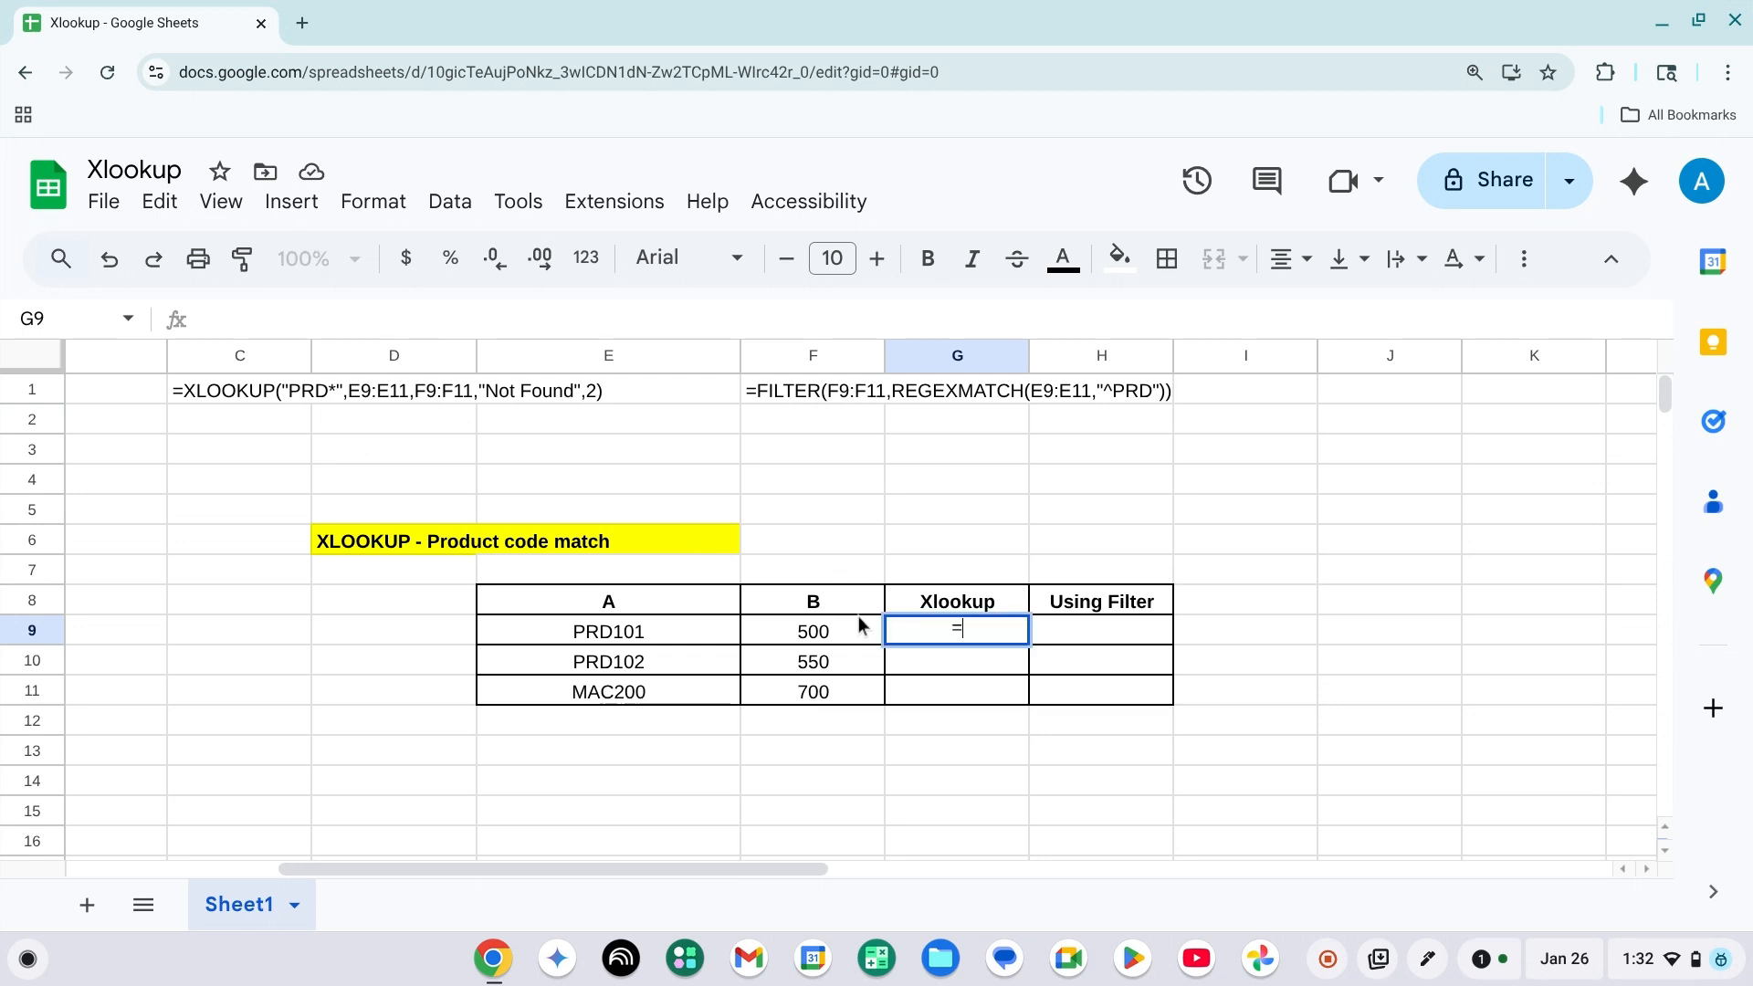
text(XL)
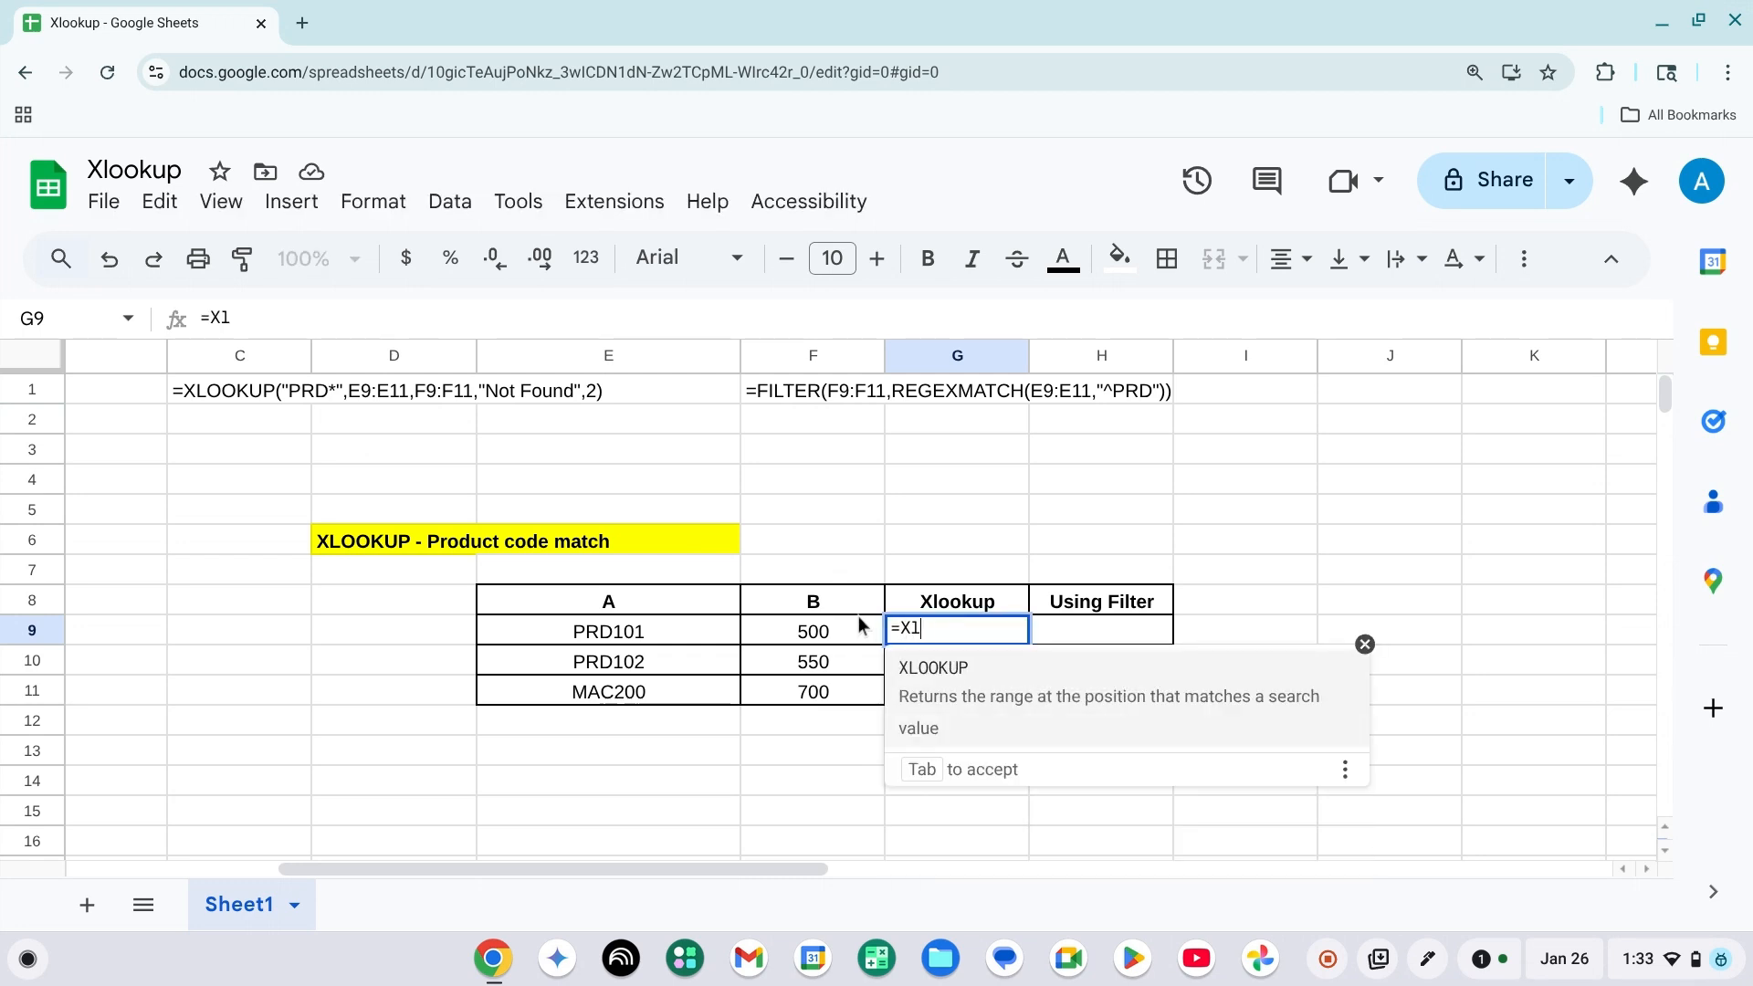
text(ook)
click(990, 675)
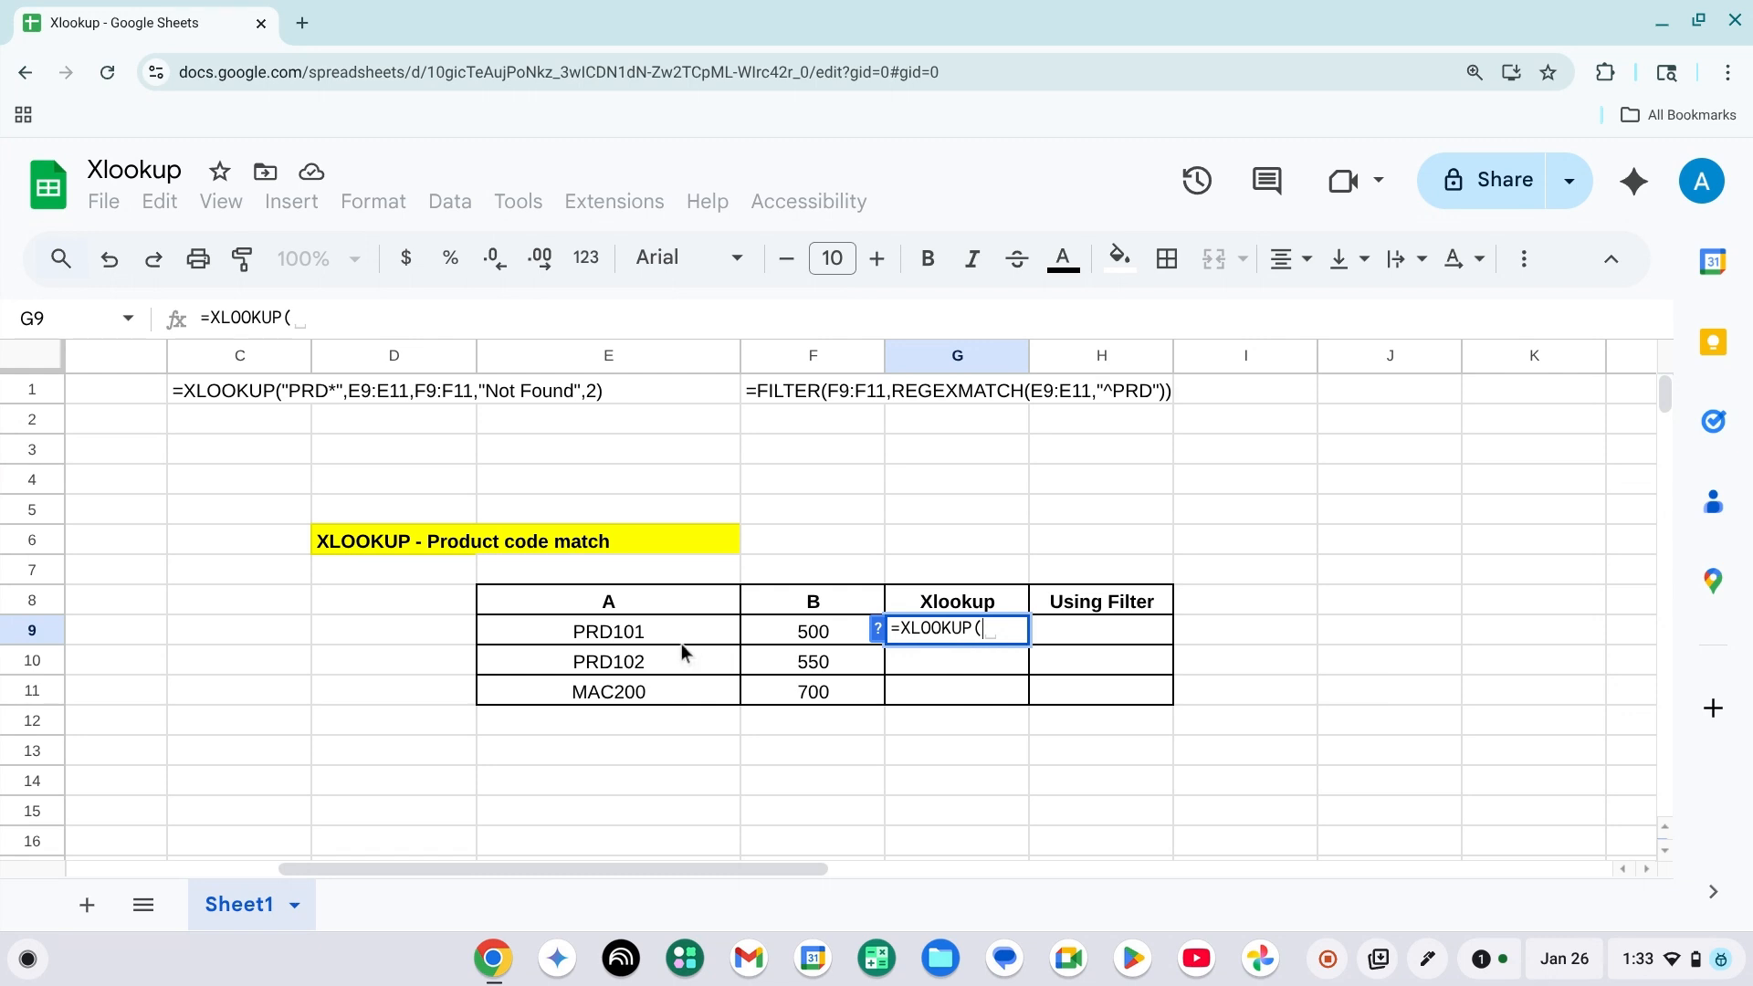
text(")
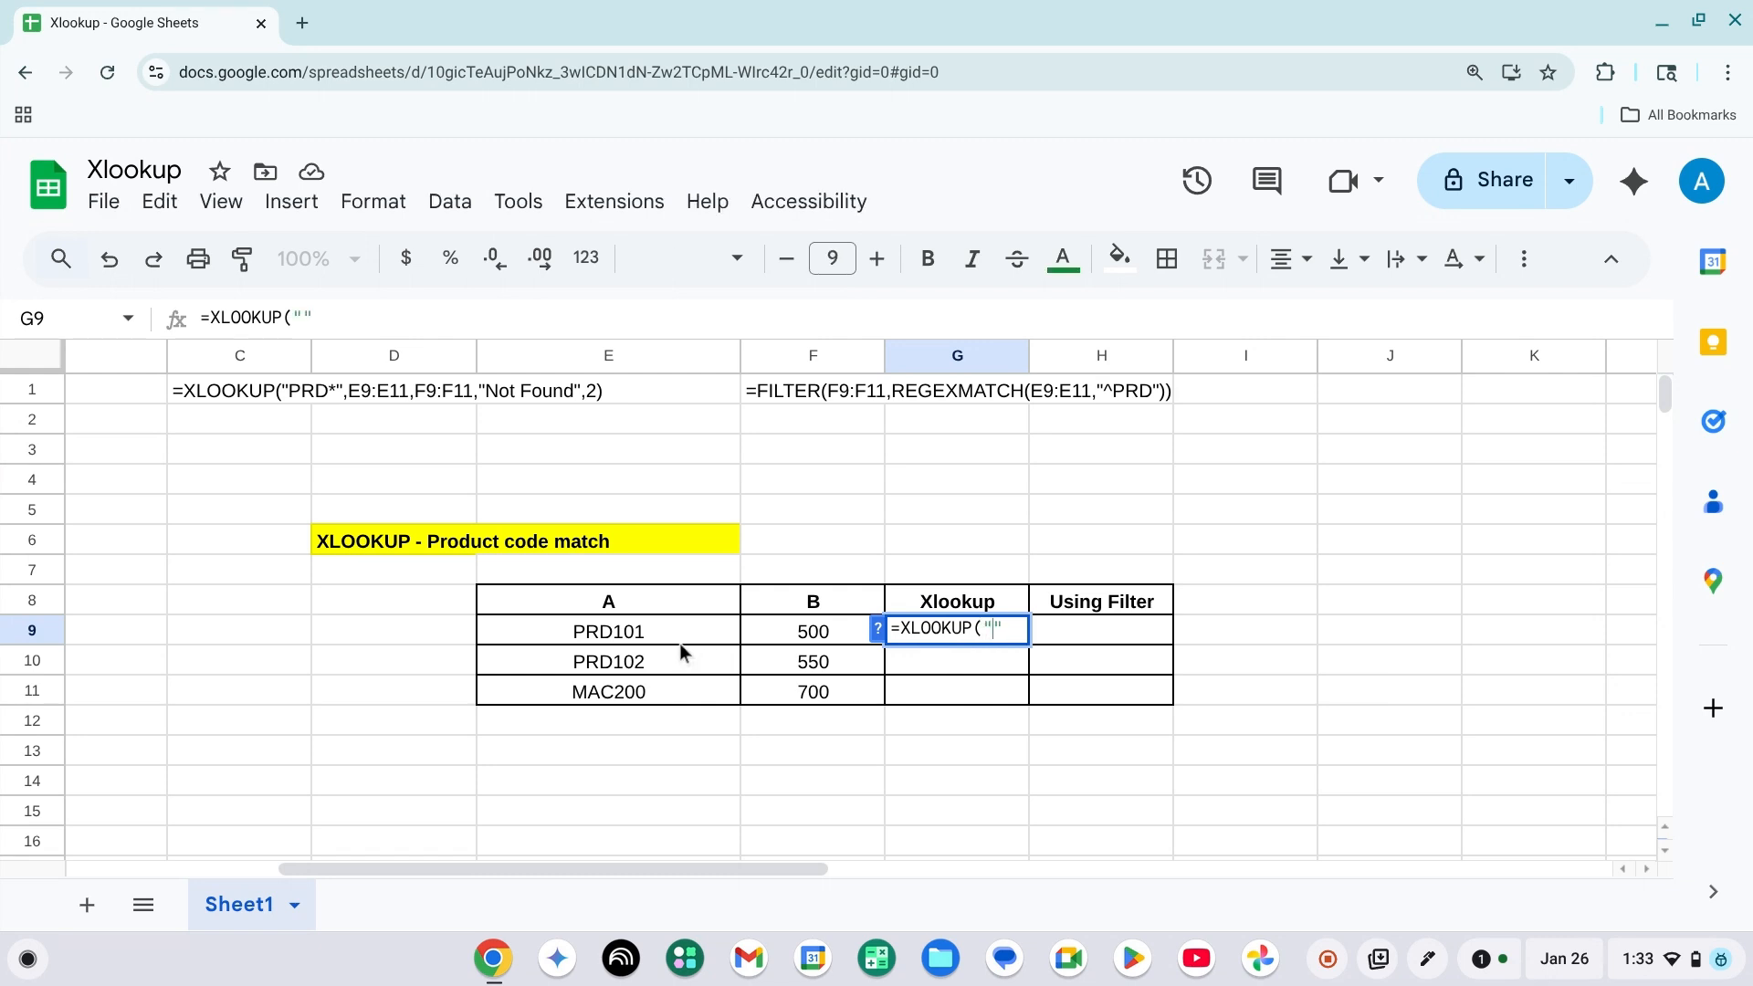
text(PRD)
text(*)
text(,)
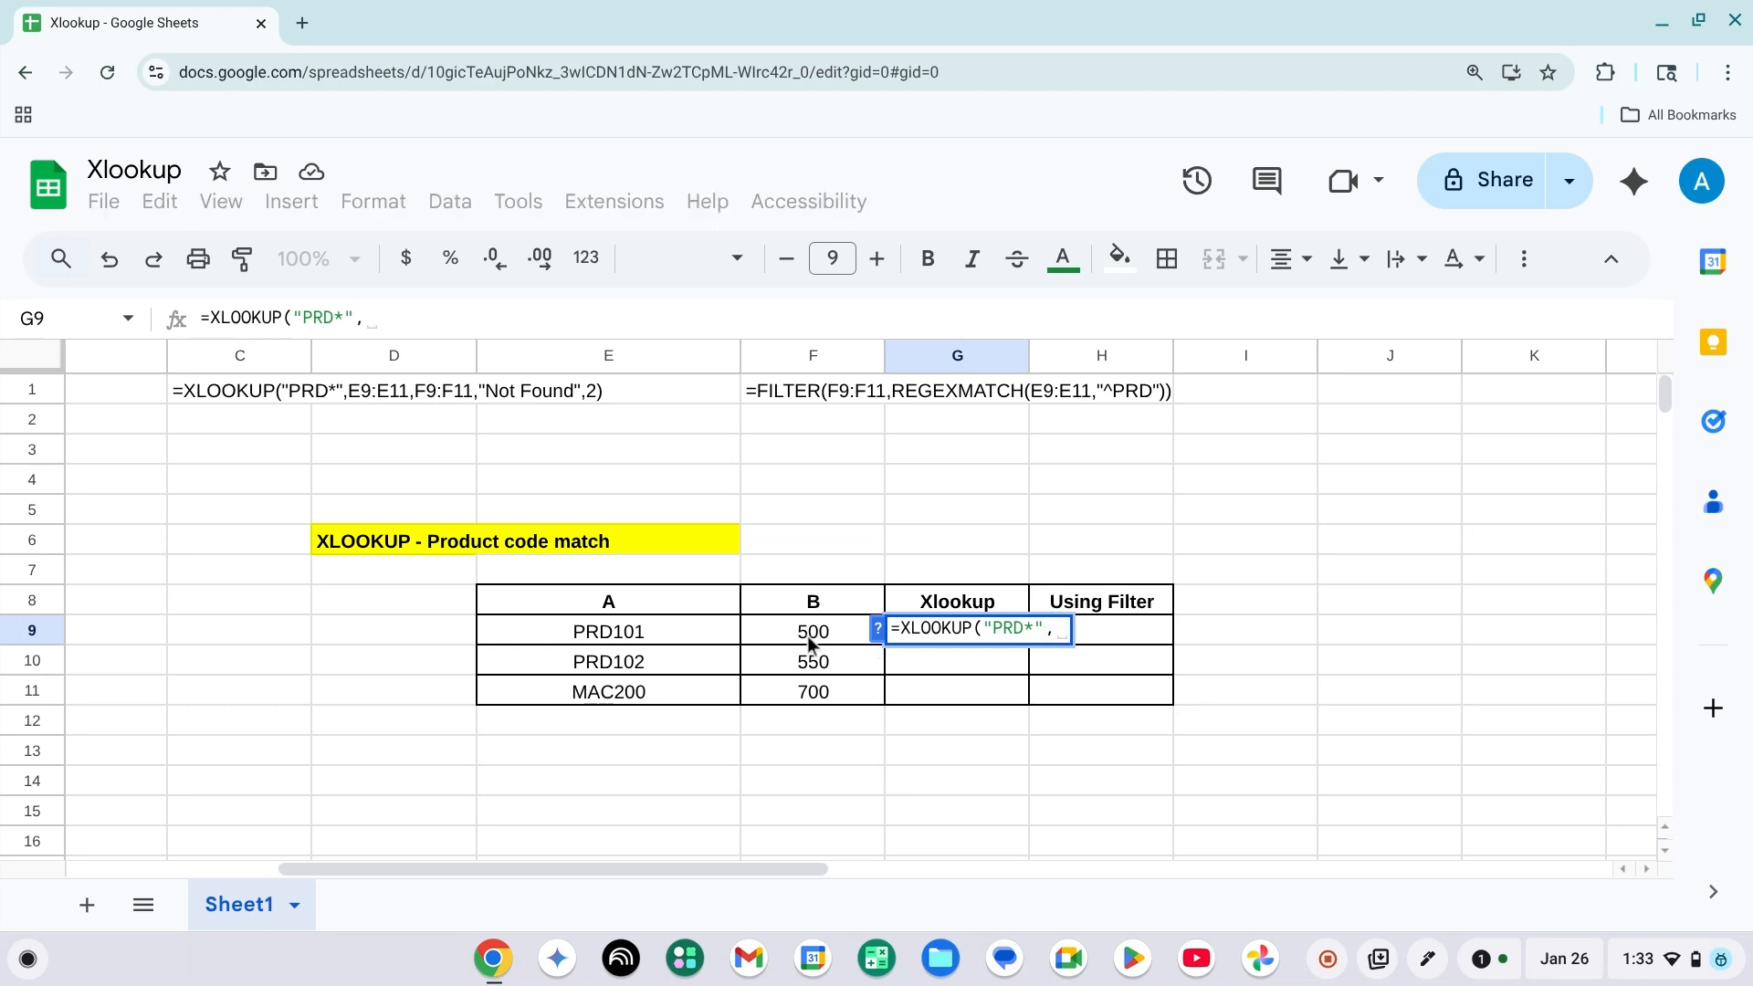
Set the XLOOKUP lookup range to E9:E11 and its result range to F9:F11.
click(657, 633)
key(shift+Down)
key(shift+Down)
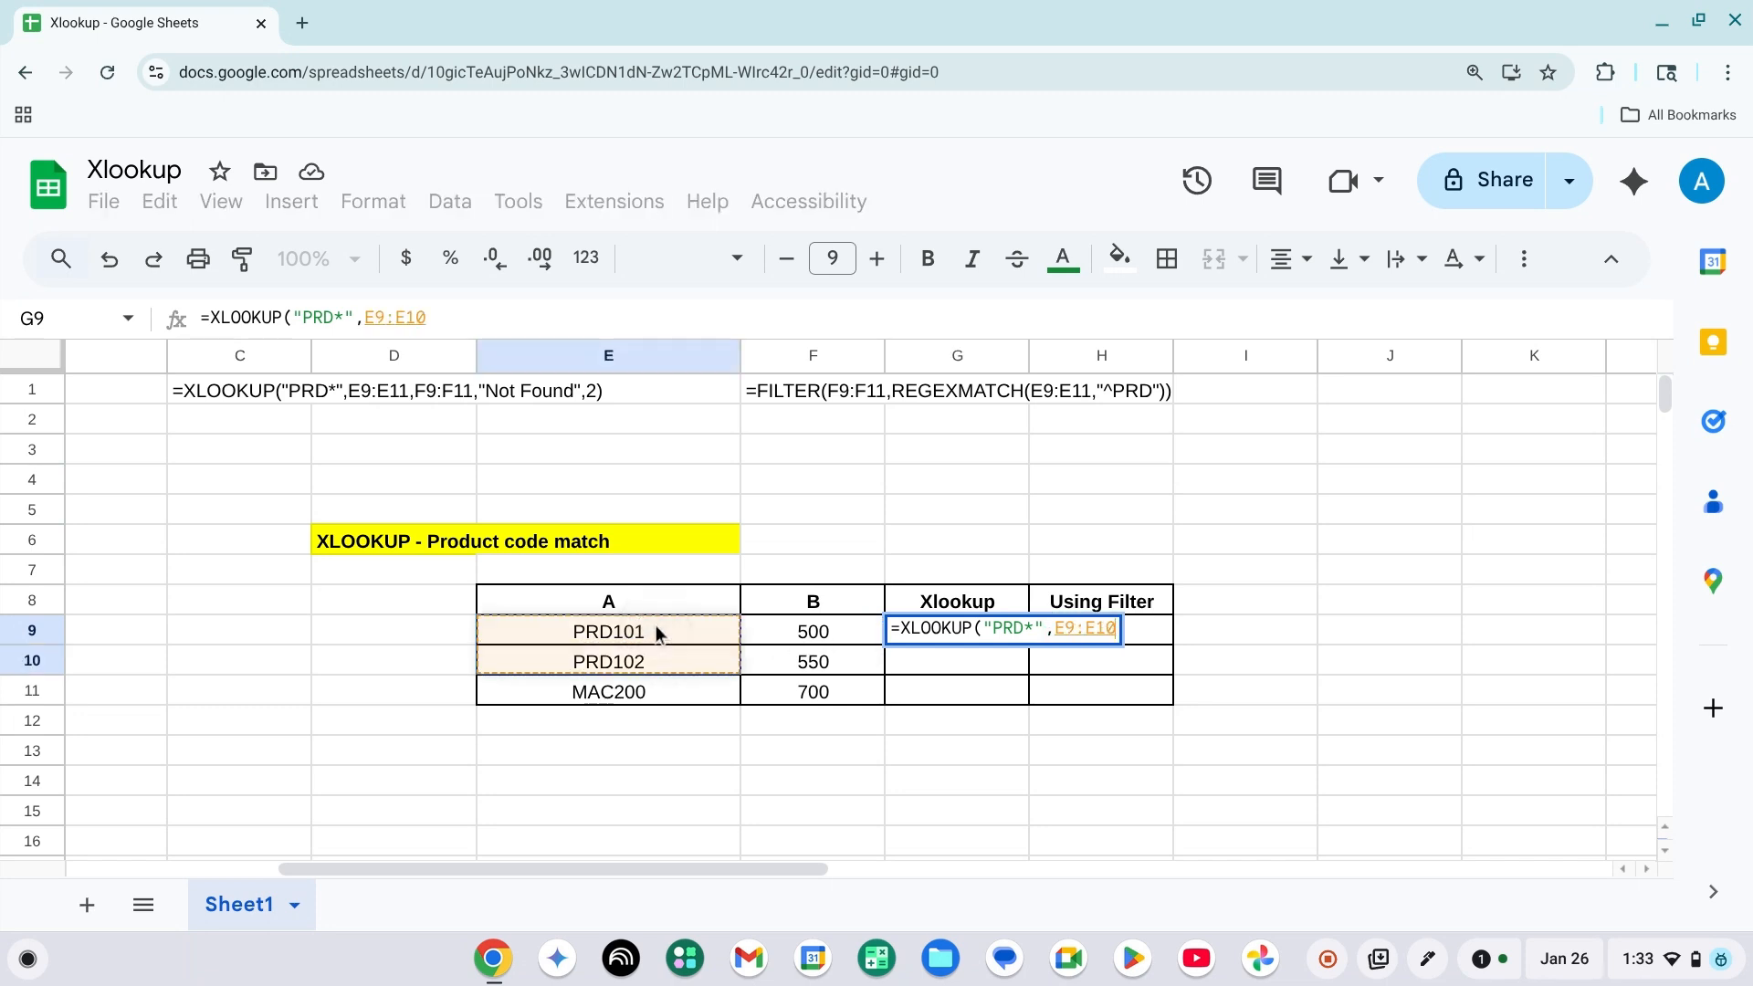
text(,)
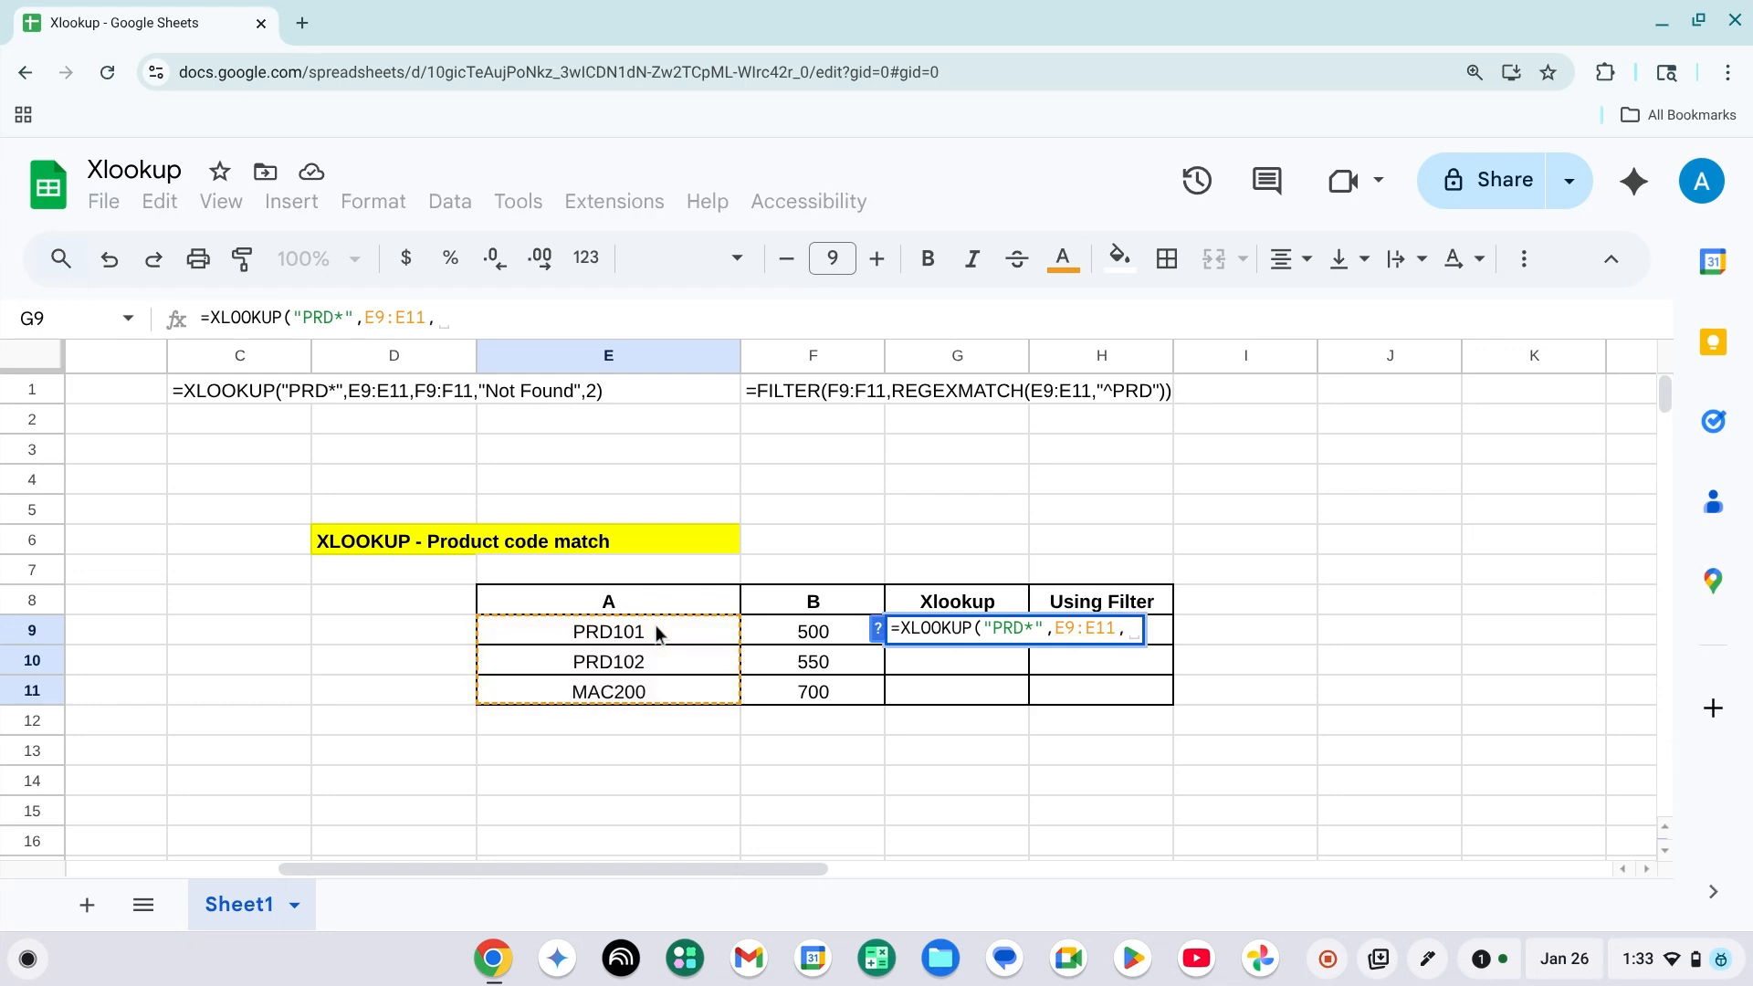
click(826, 632)
key(shift+Down)
key(shift+Down)
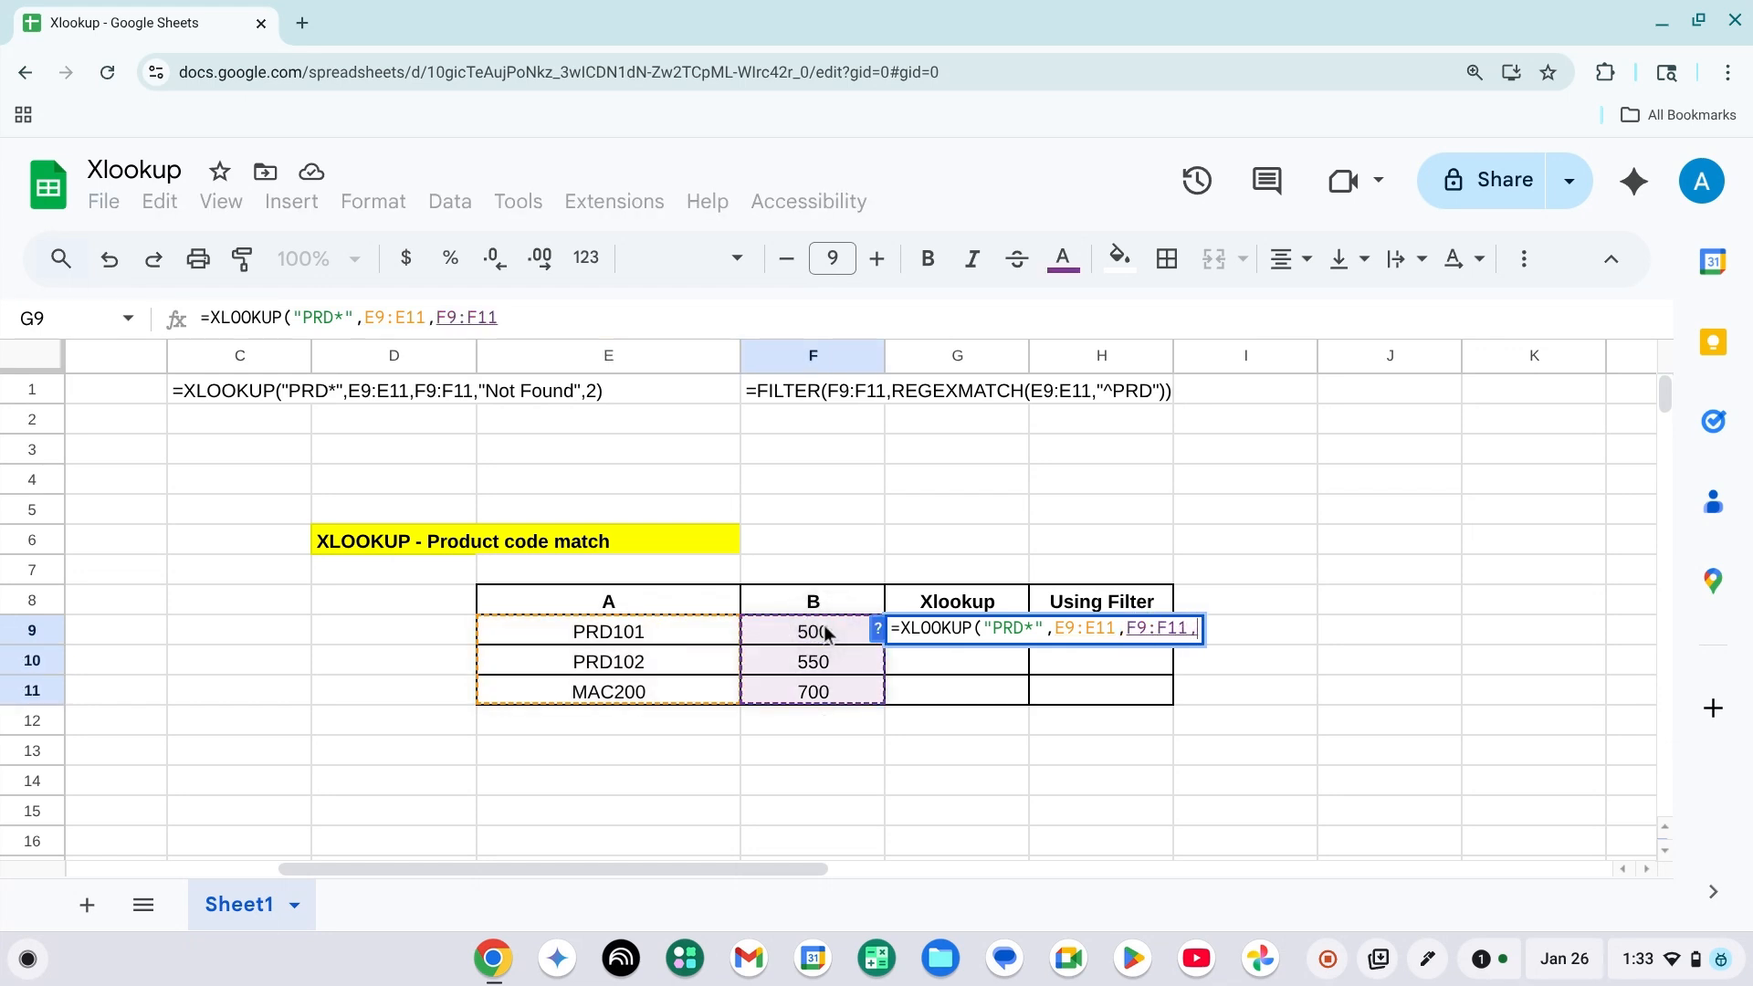
Complete the XLOOKUP formula with "NA" as the missing value and match mode 2.
text(,"")
text(NA)
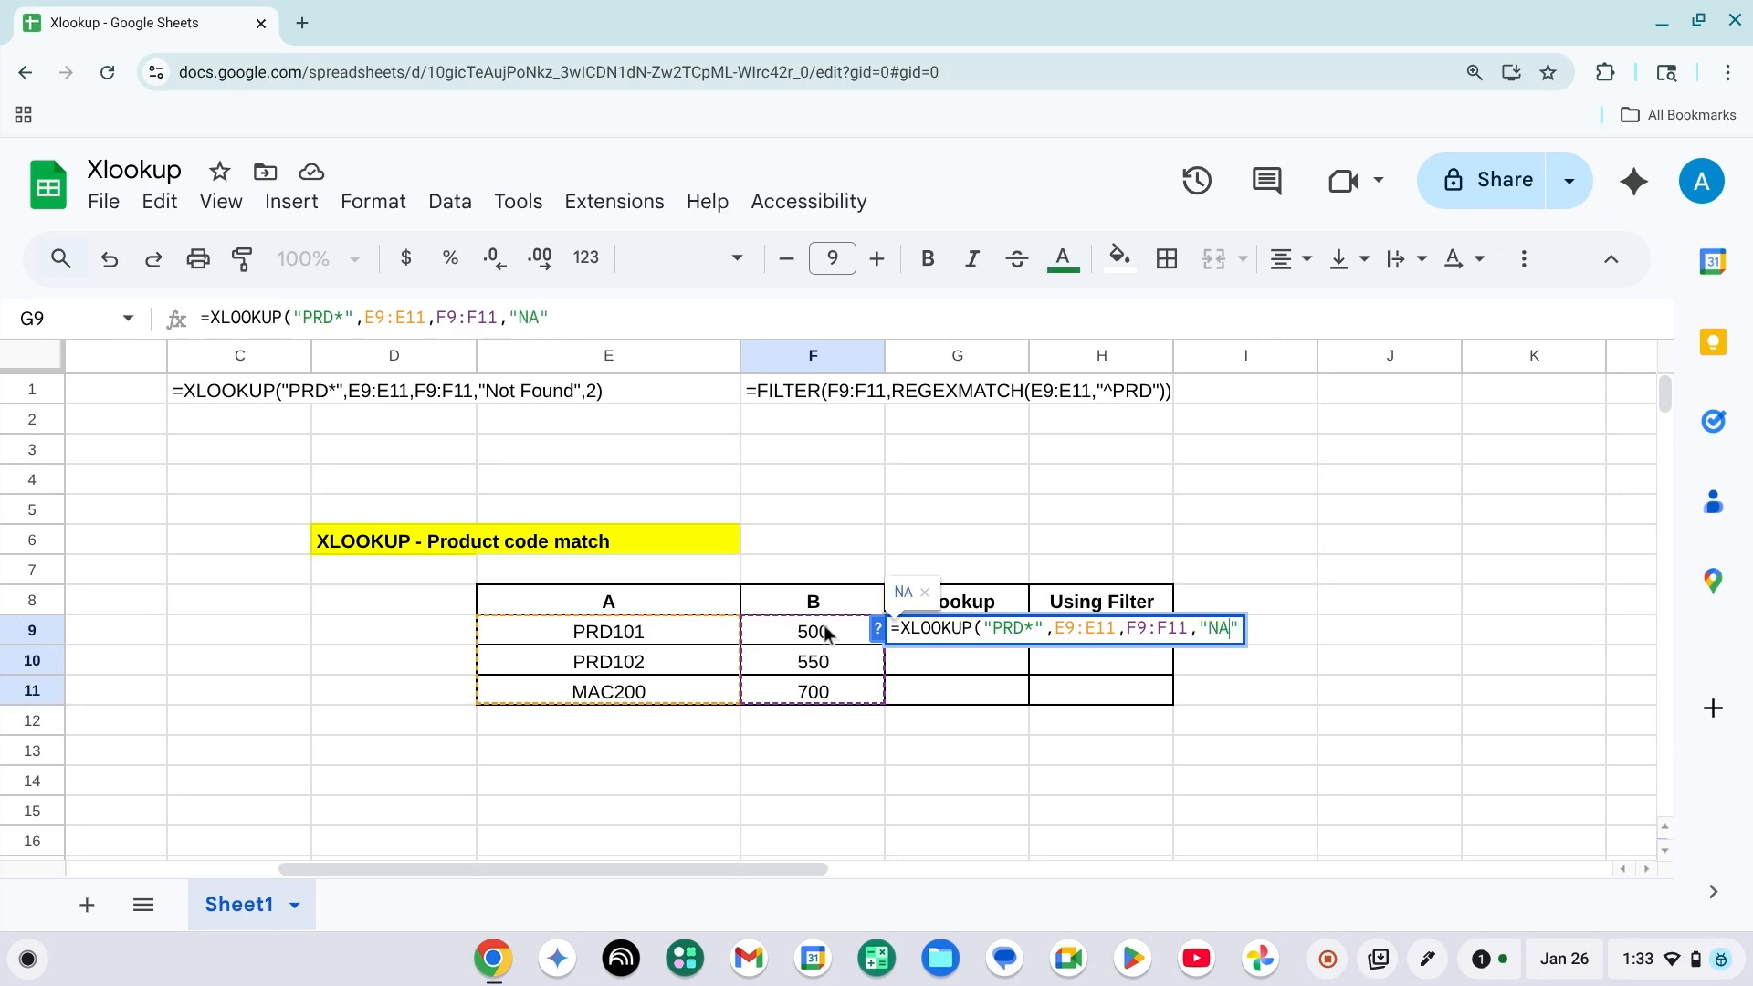
text(,)
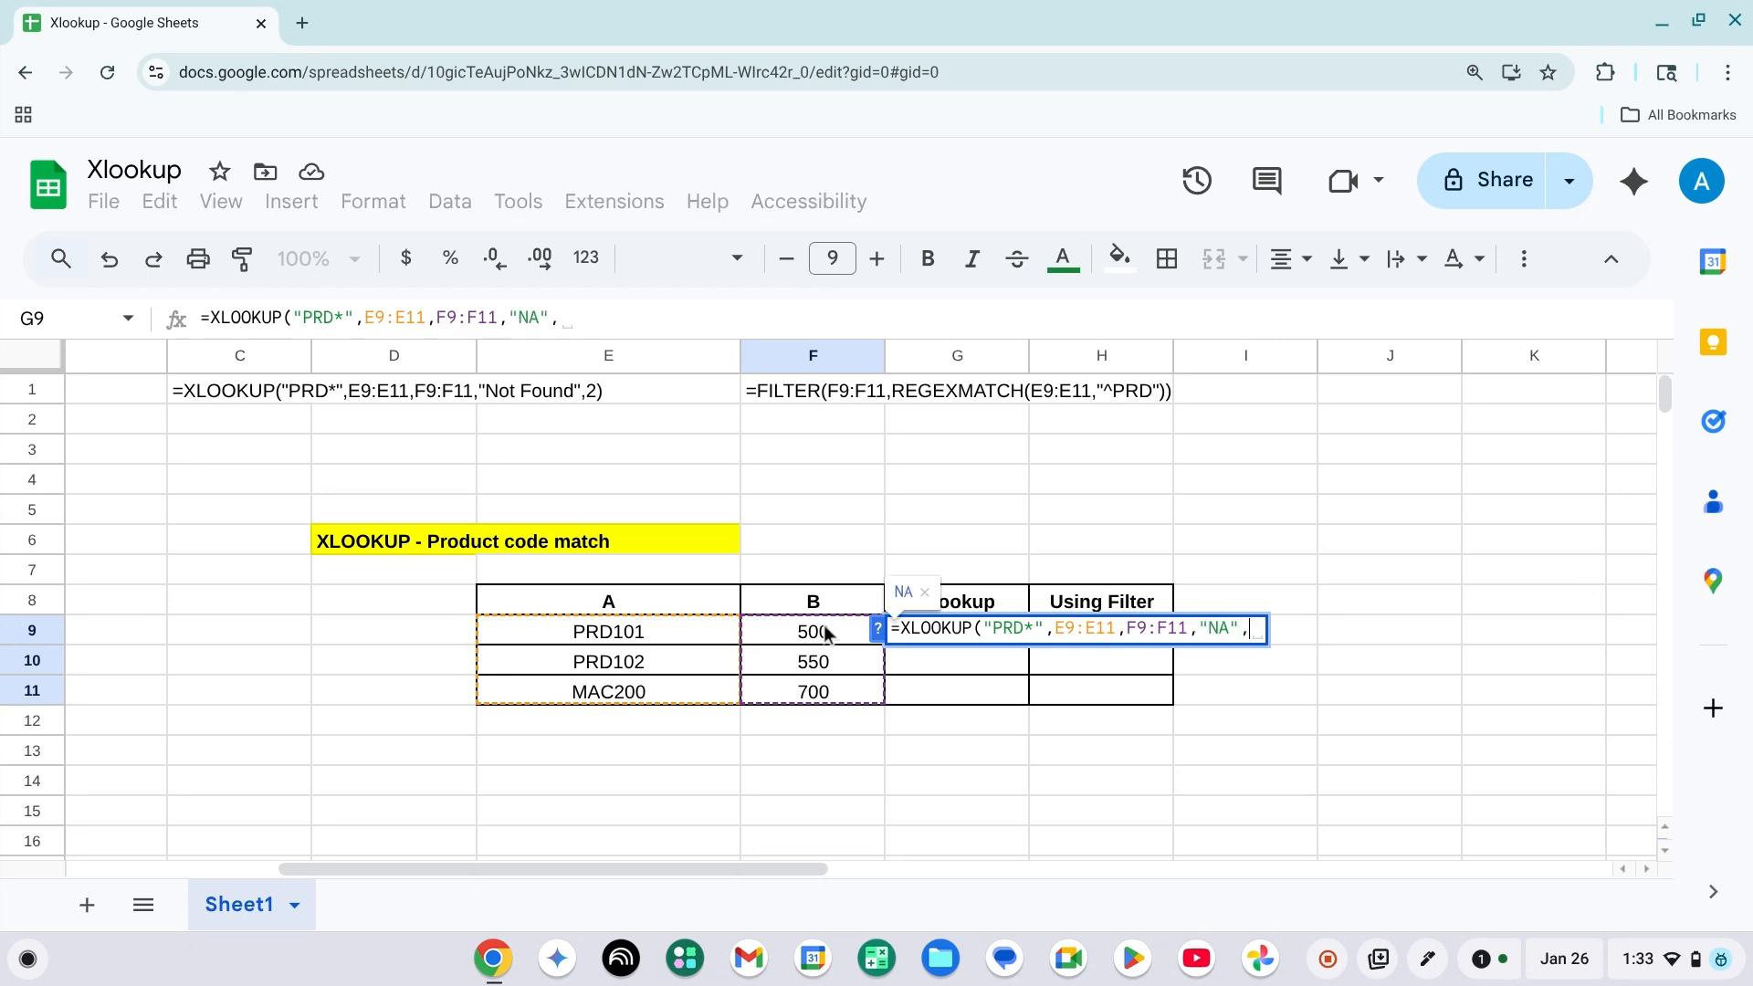
text(2))
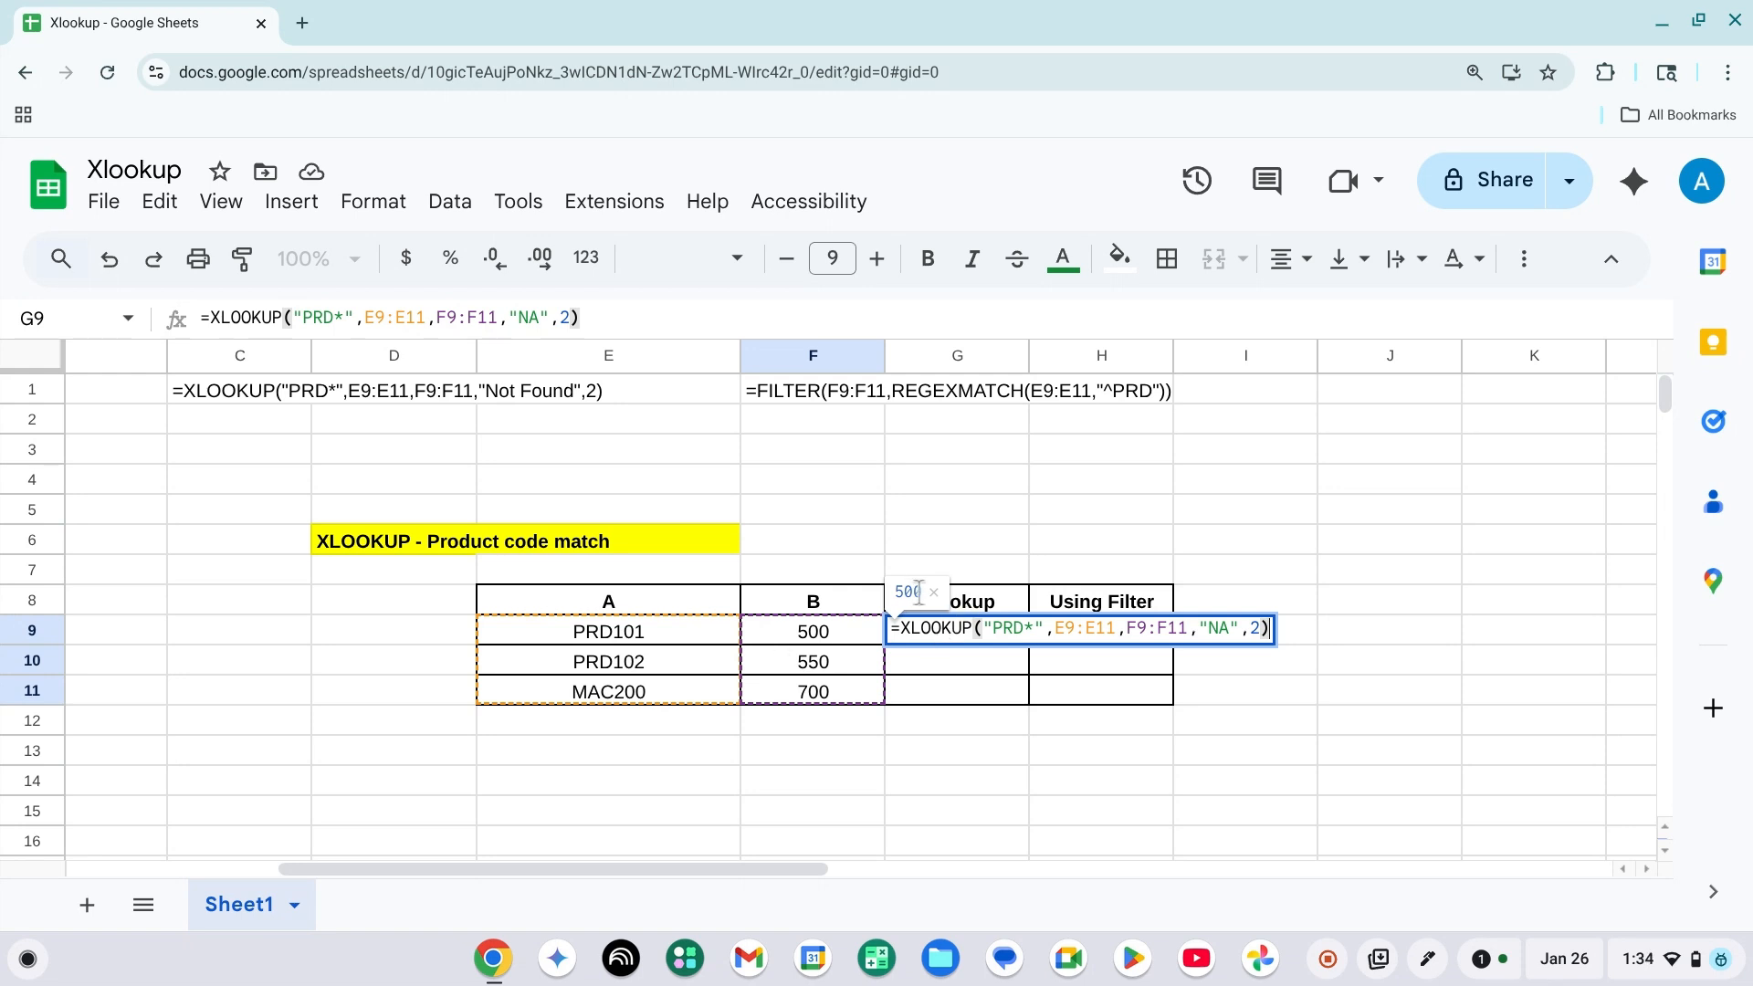
key(Return)
Compare the XLOOKUP result in G9 with the PRD product codes and values in the table.
key(Up)
key(Right)
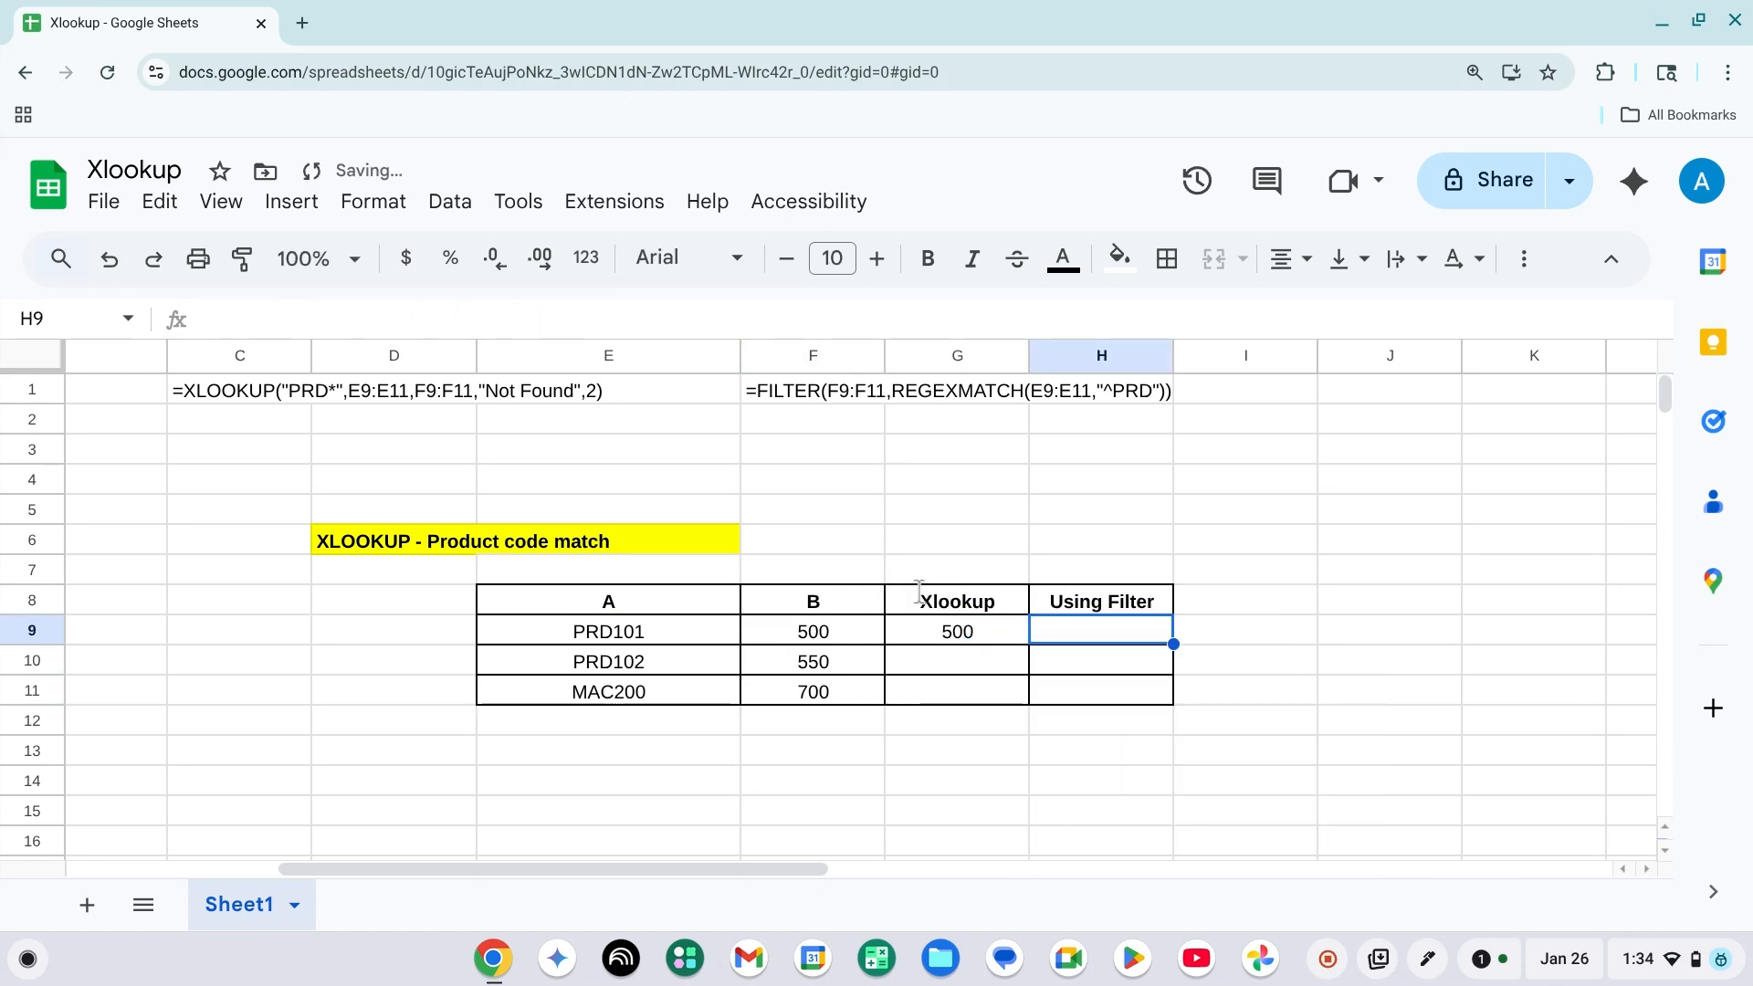
key(Left)
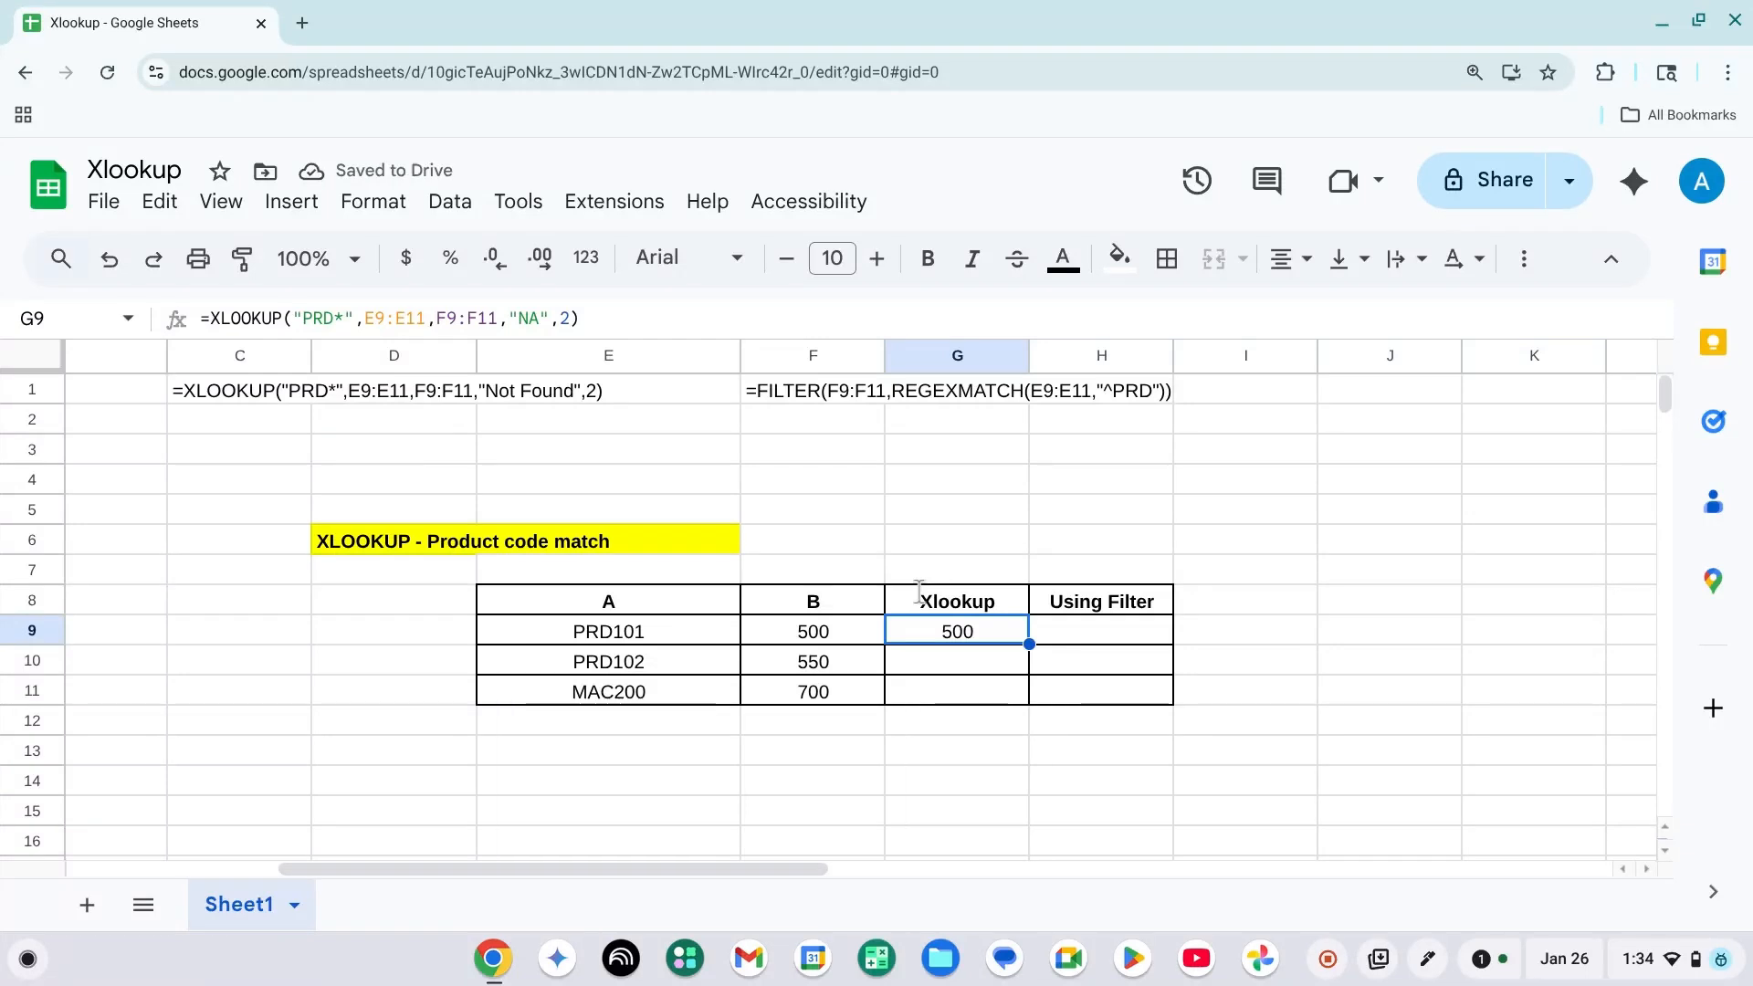
key(Left)
key(Right)
key(Left)
key(Left)
key(Left)
key(Right)
key(Right)
key(Right)
key(Left)
key(Left)
key(Right)
key(Right)
key(Right)
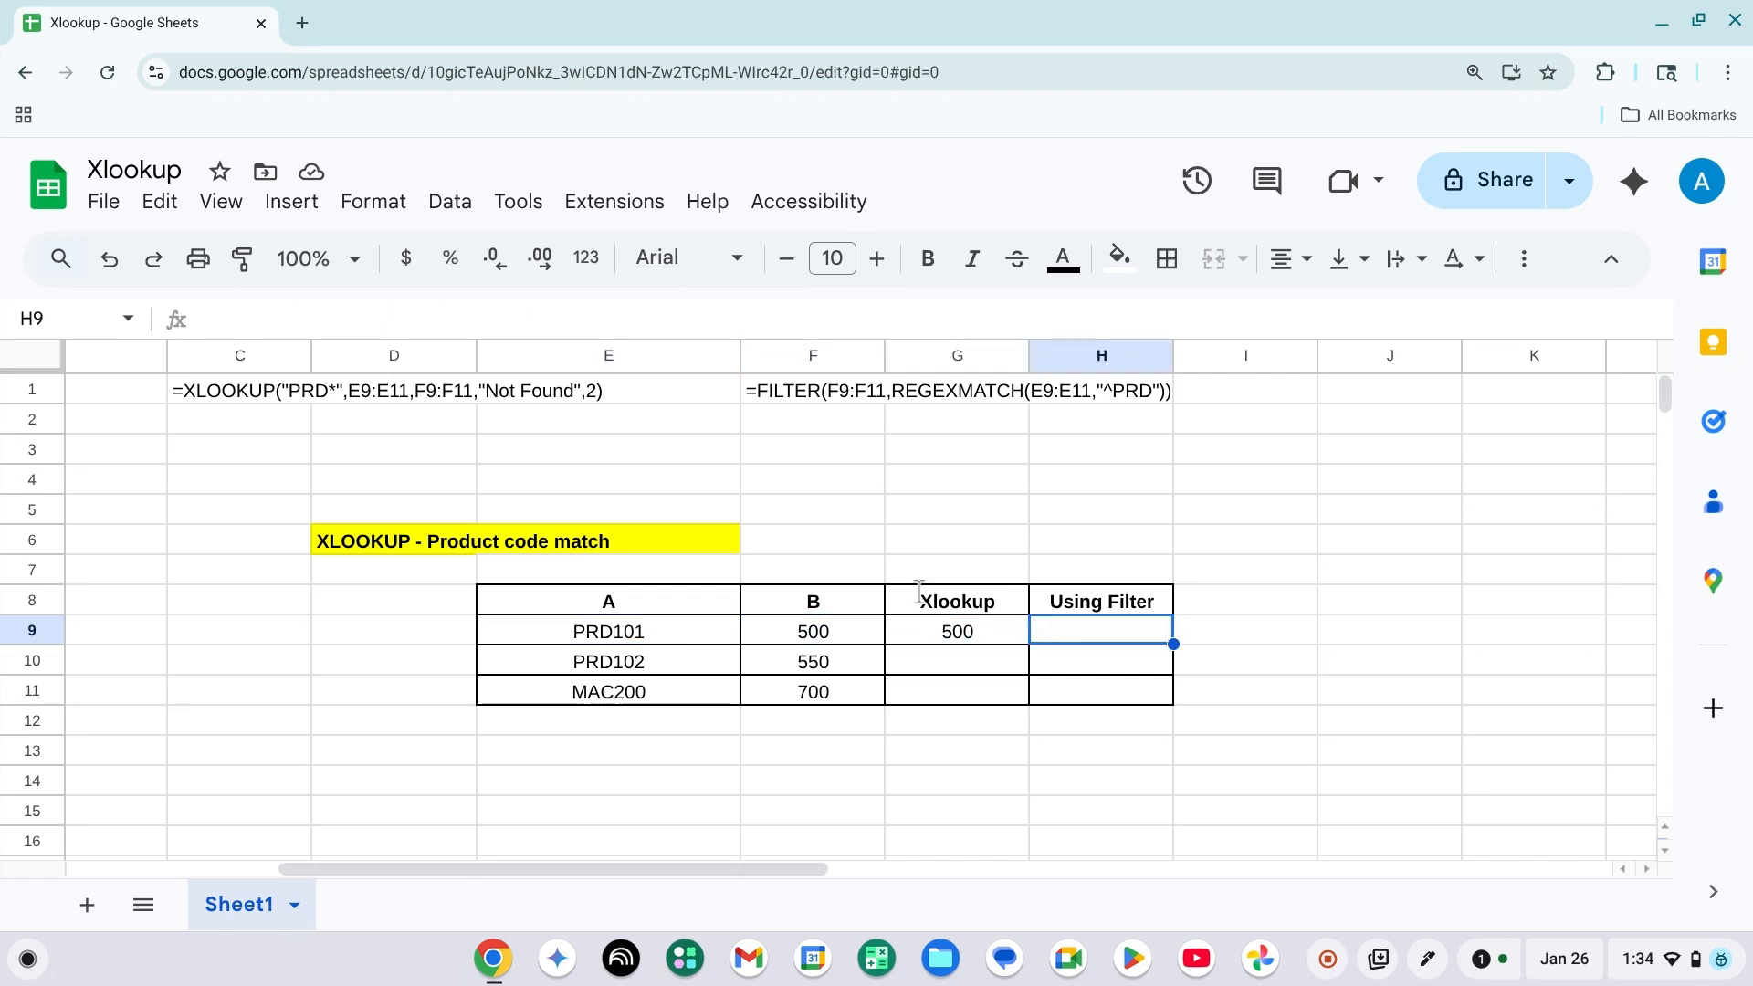
key(Left)
key(Left)
key(Left)
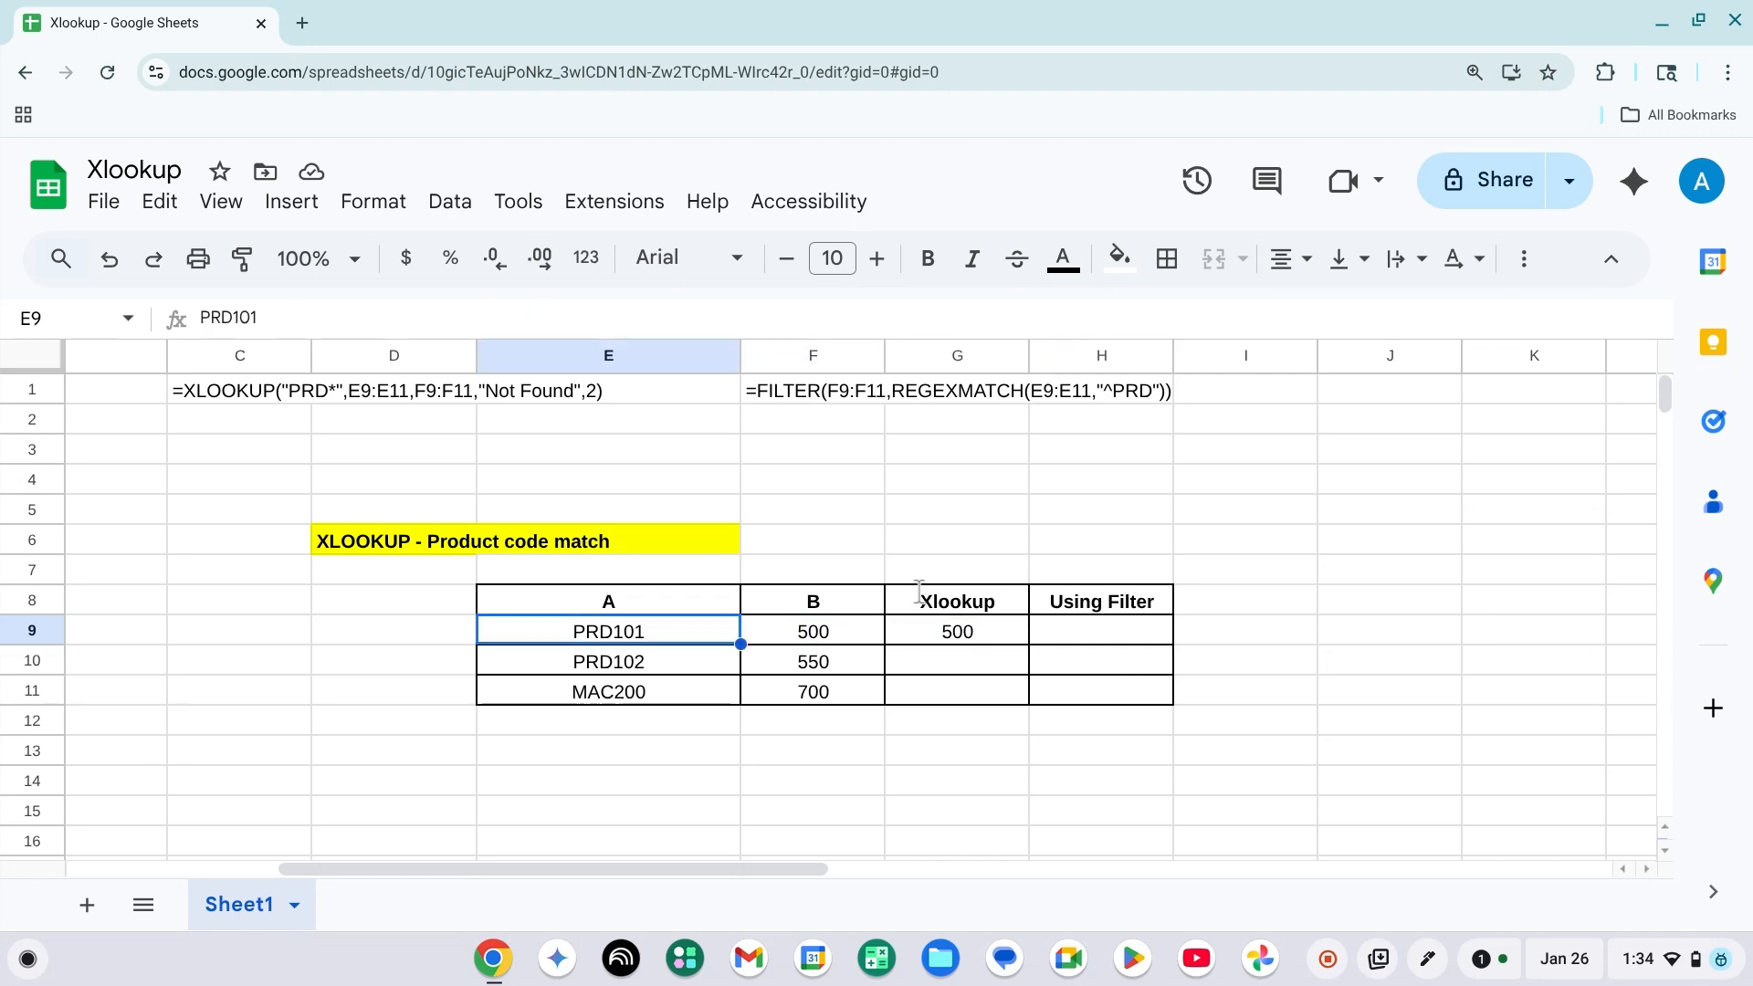
key(shift+Down)
key(Right)
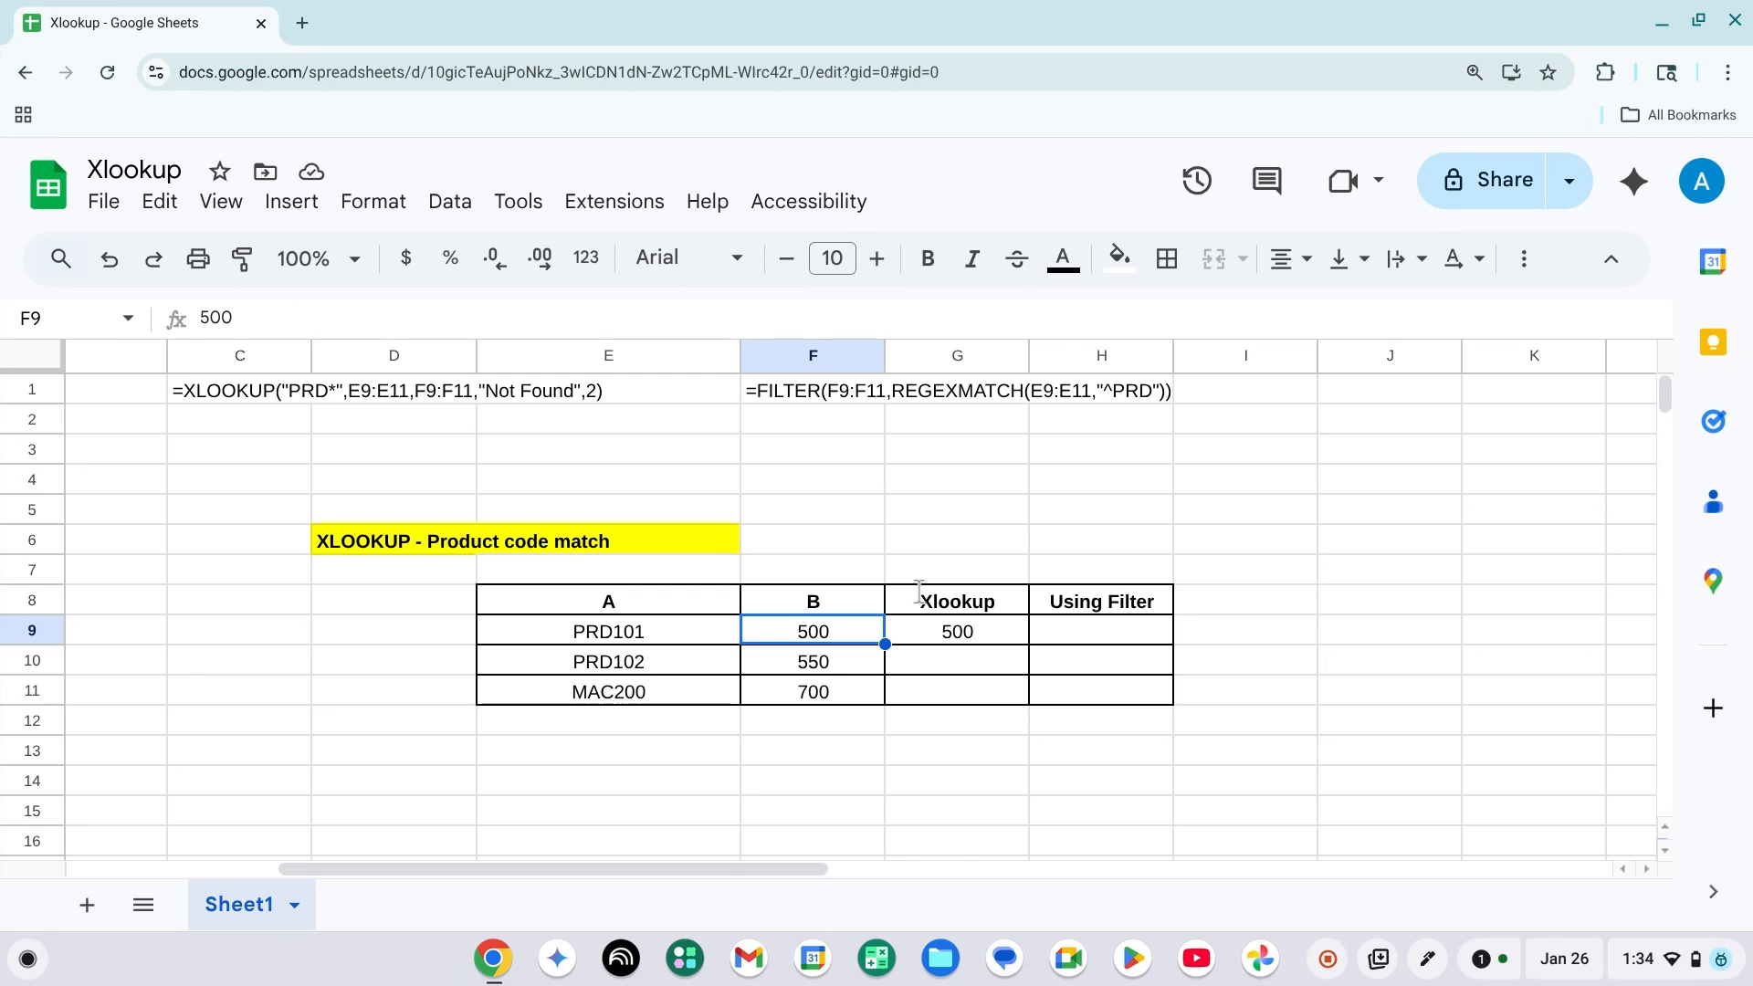
Start a FILTER formula in H9 with F9:F11 as the range to filter.
key(Right)
key(Right)
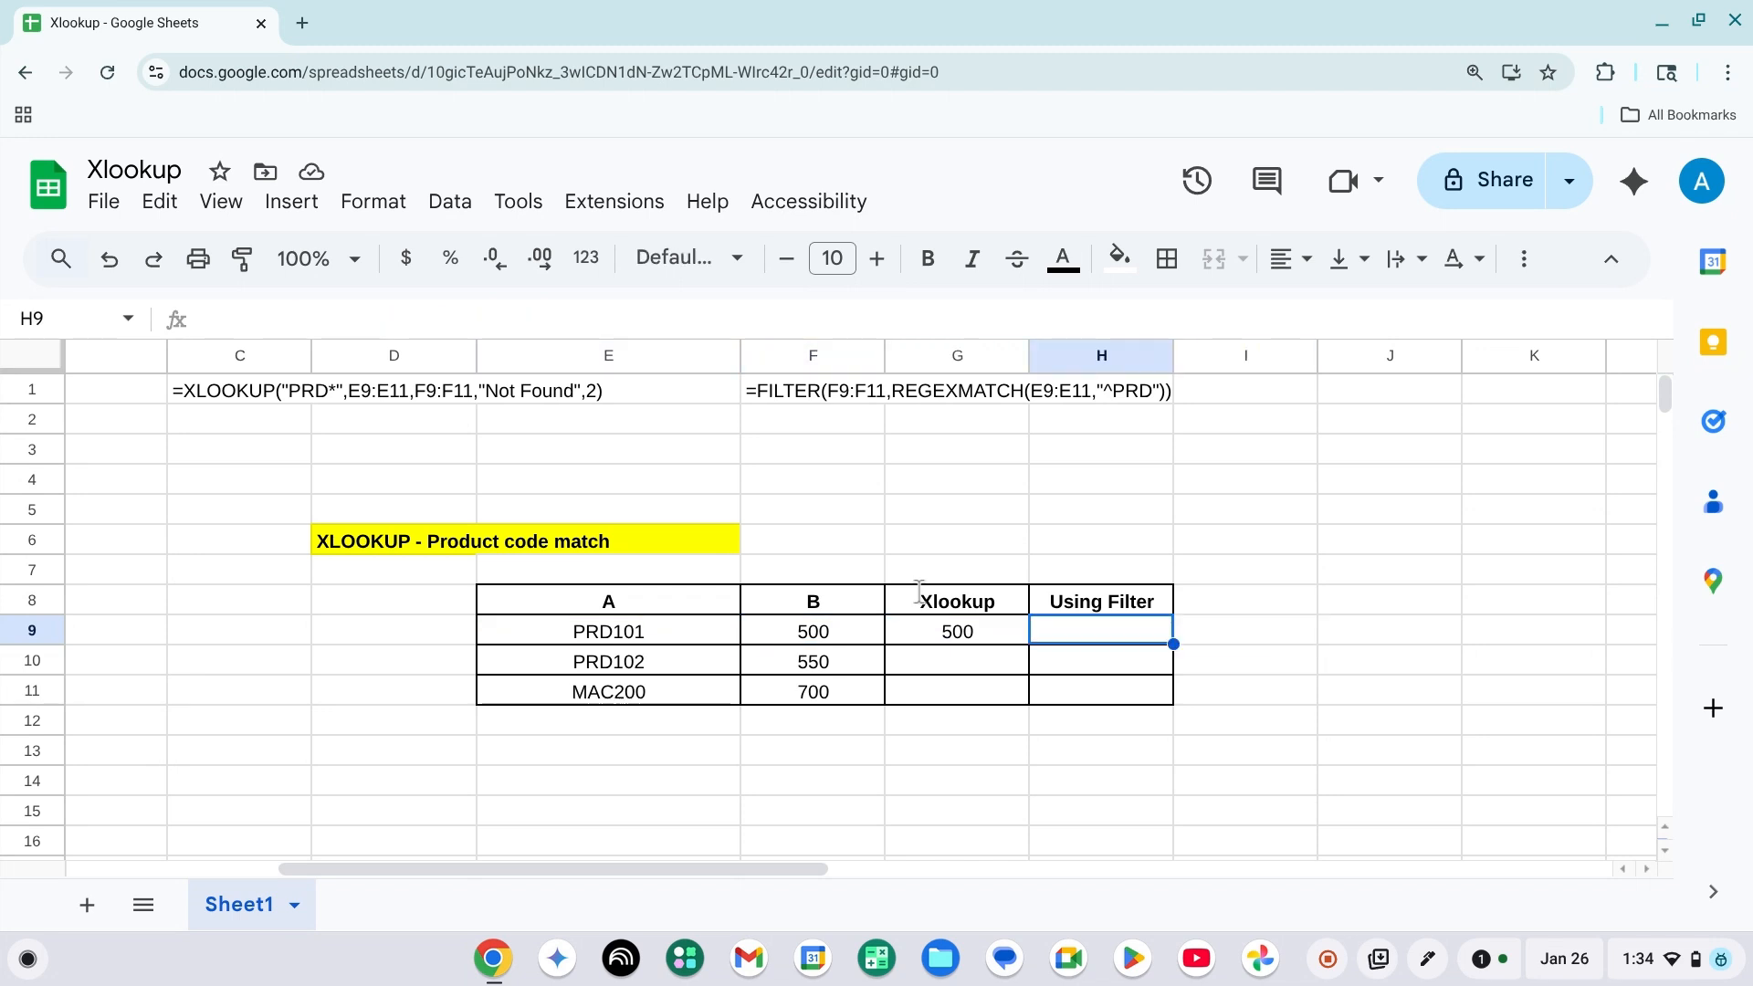
text(=f)
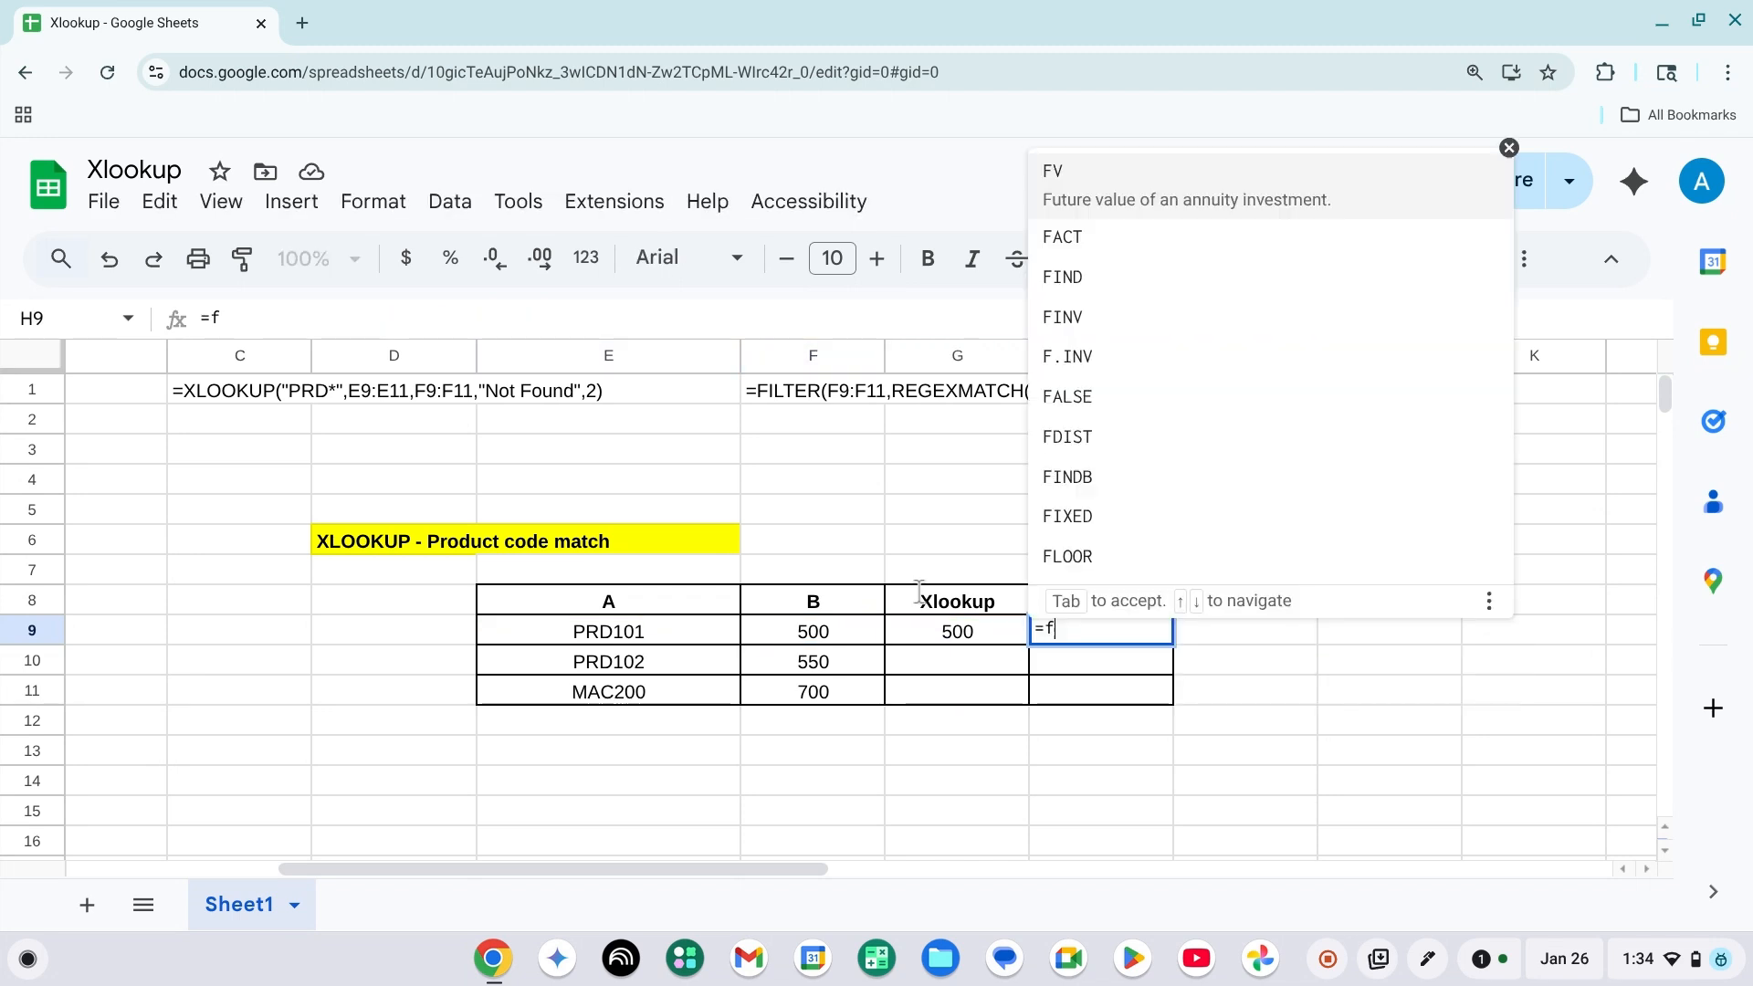
text(ilter)
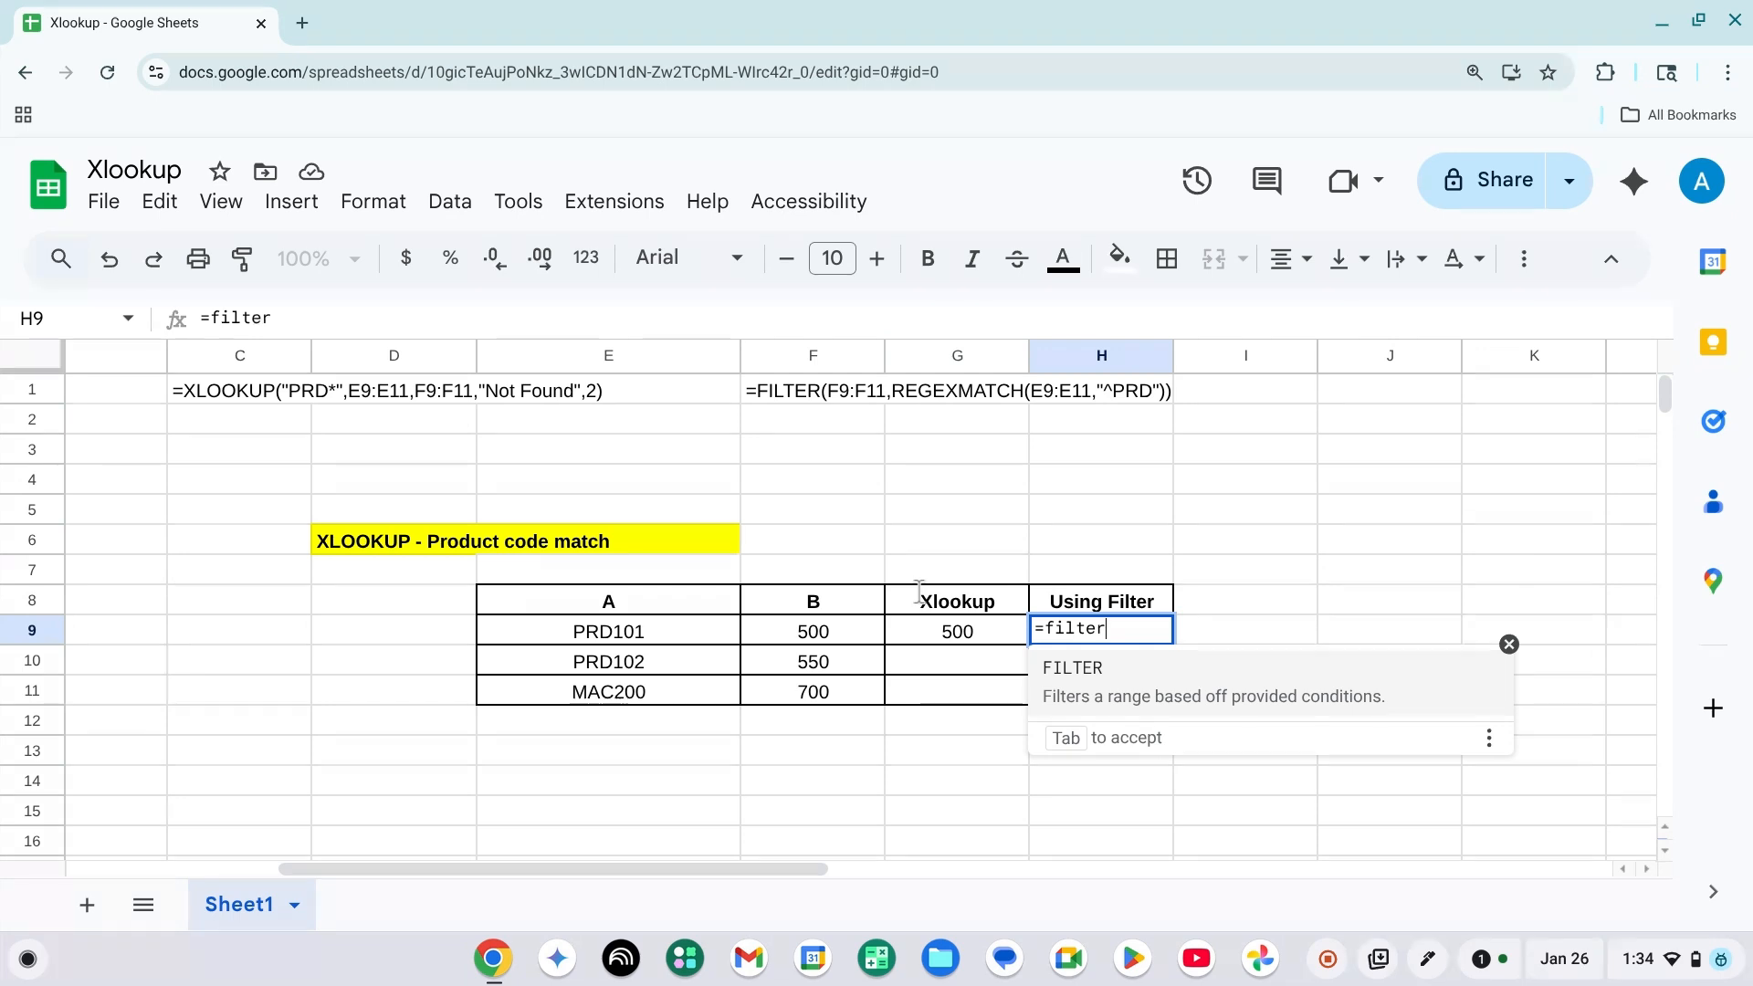
click(1046, 668)
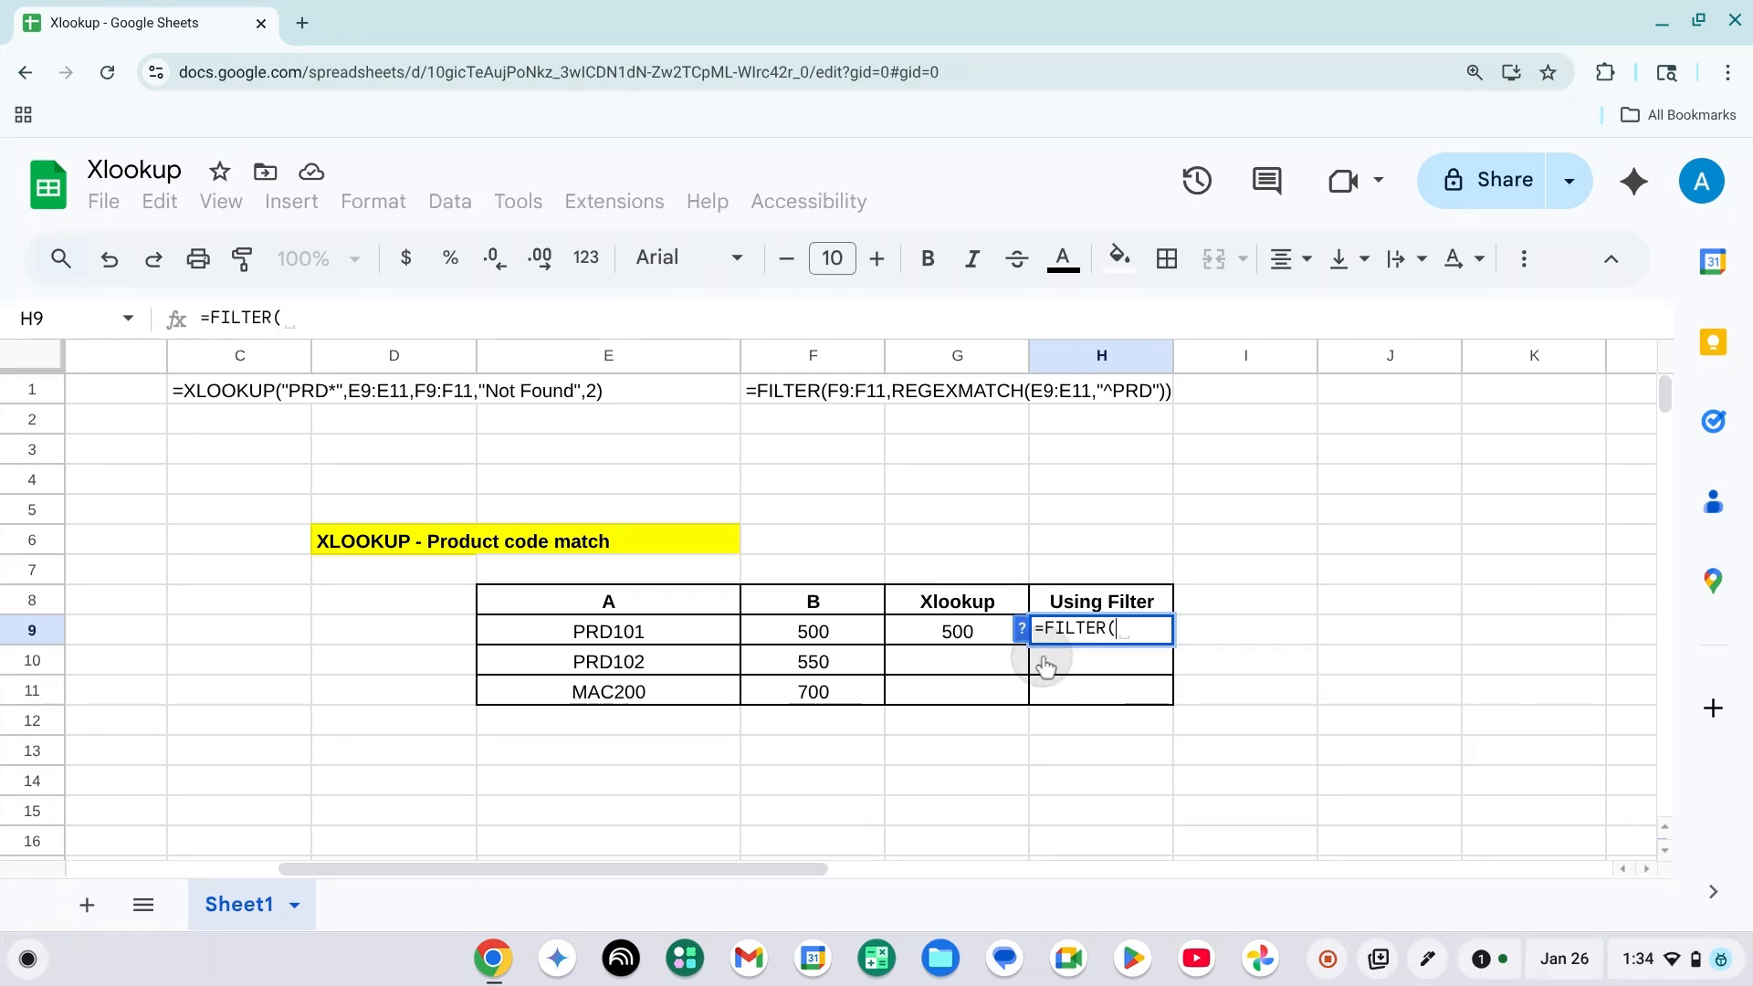
click(803, 637)
key(shift+Down)
key(shift+Down)
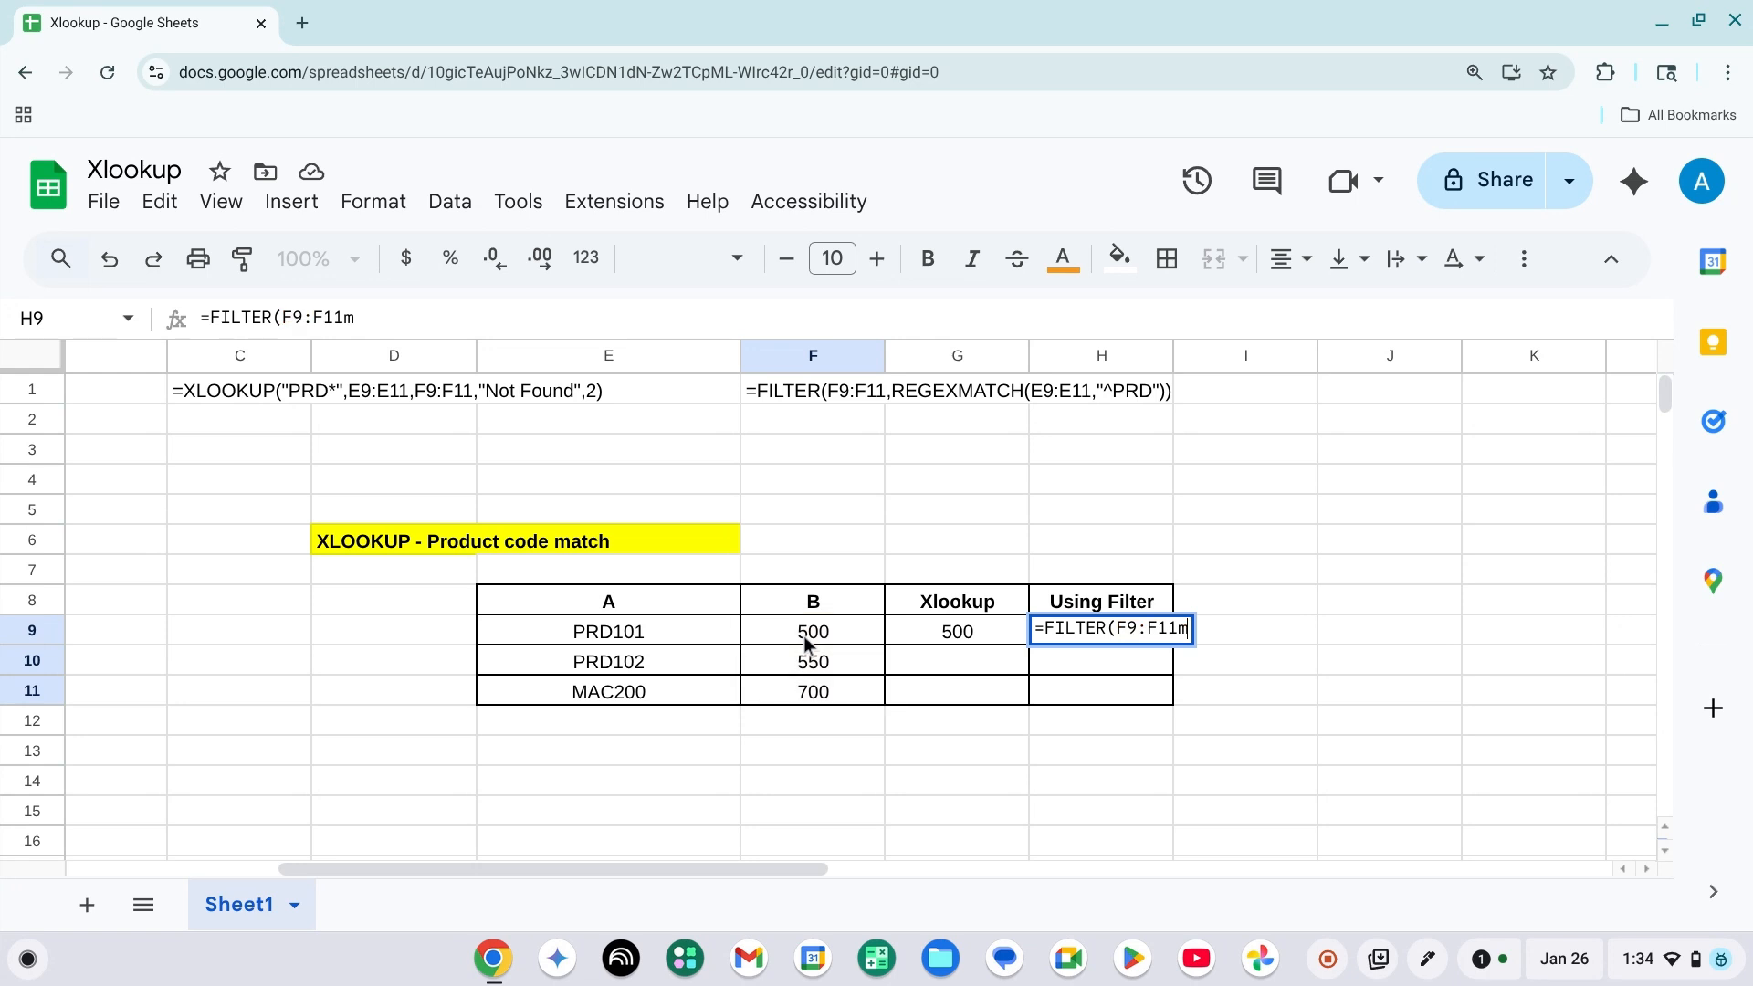
text(,)
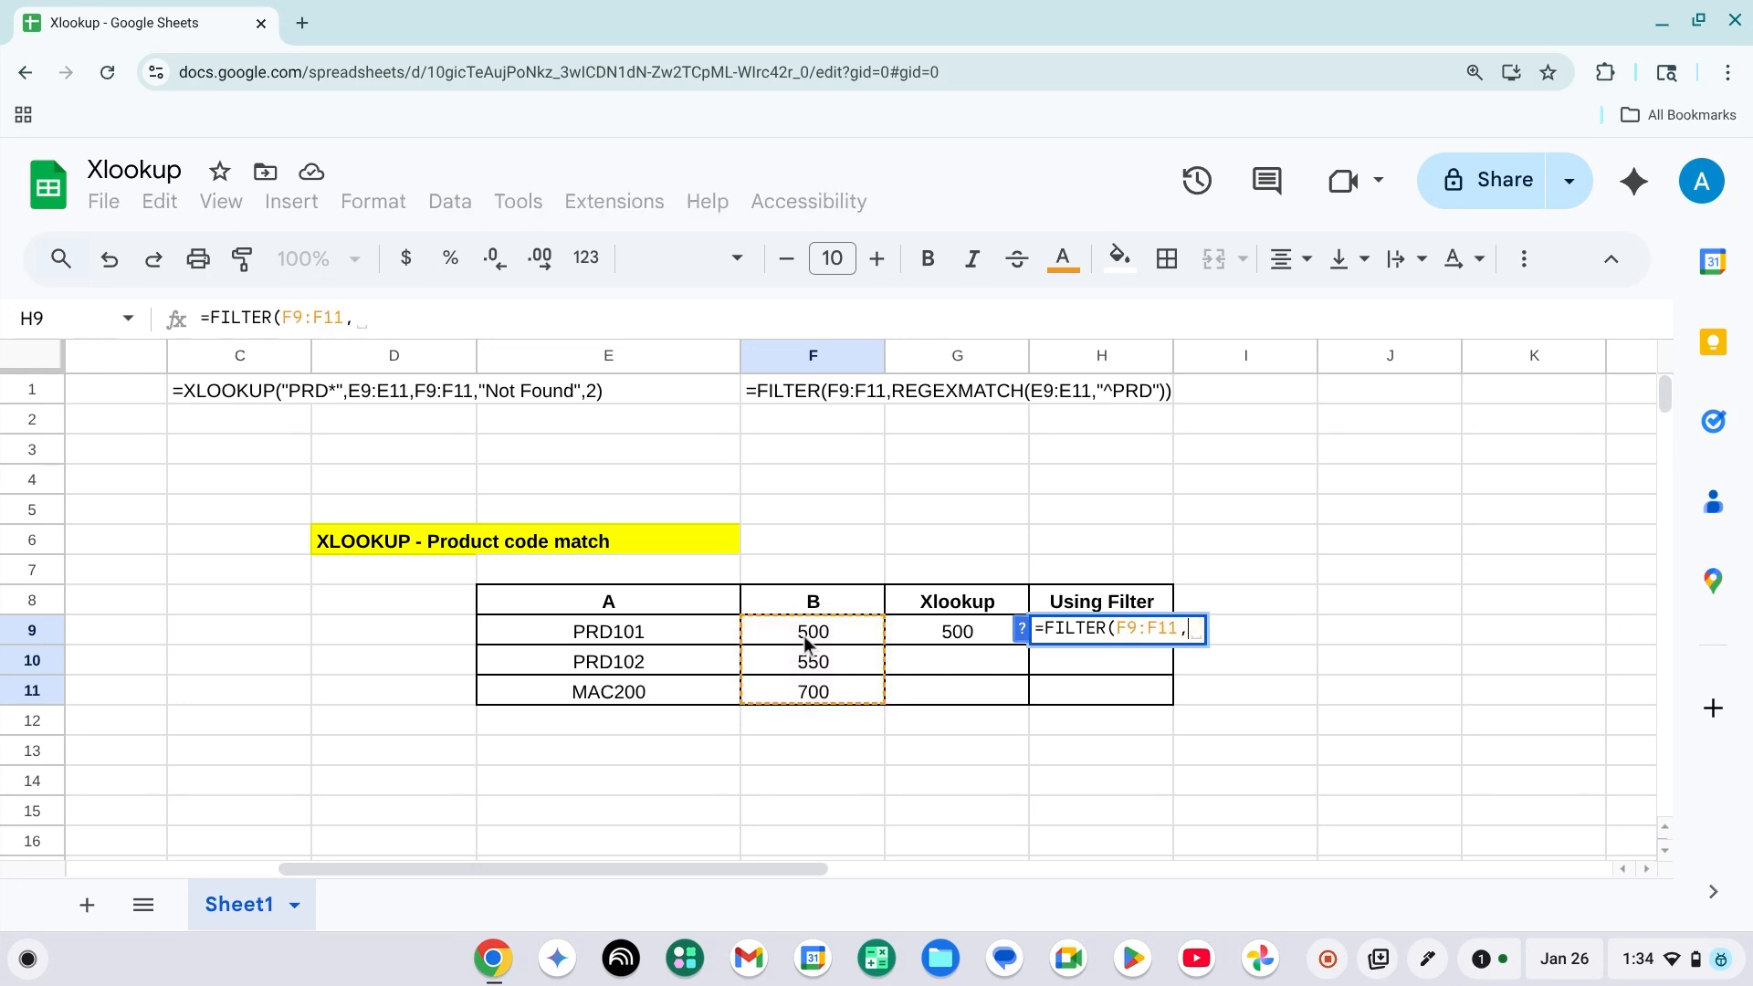
text(reg)
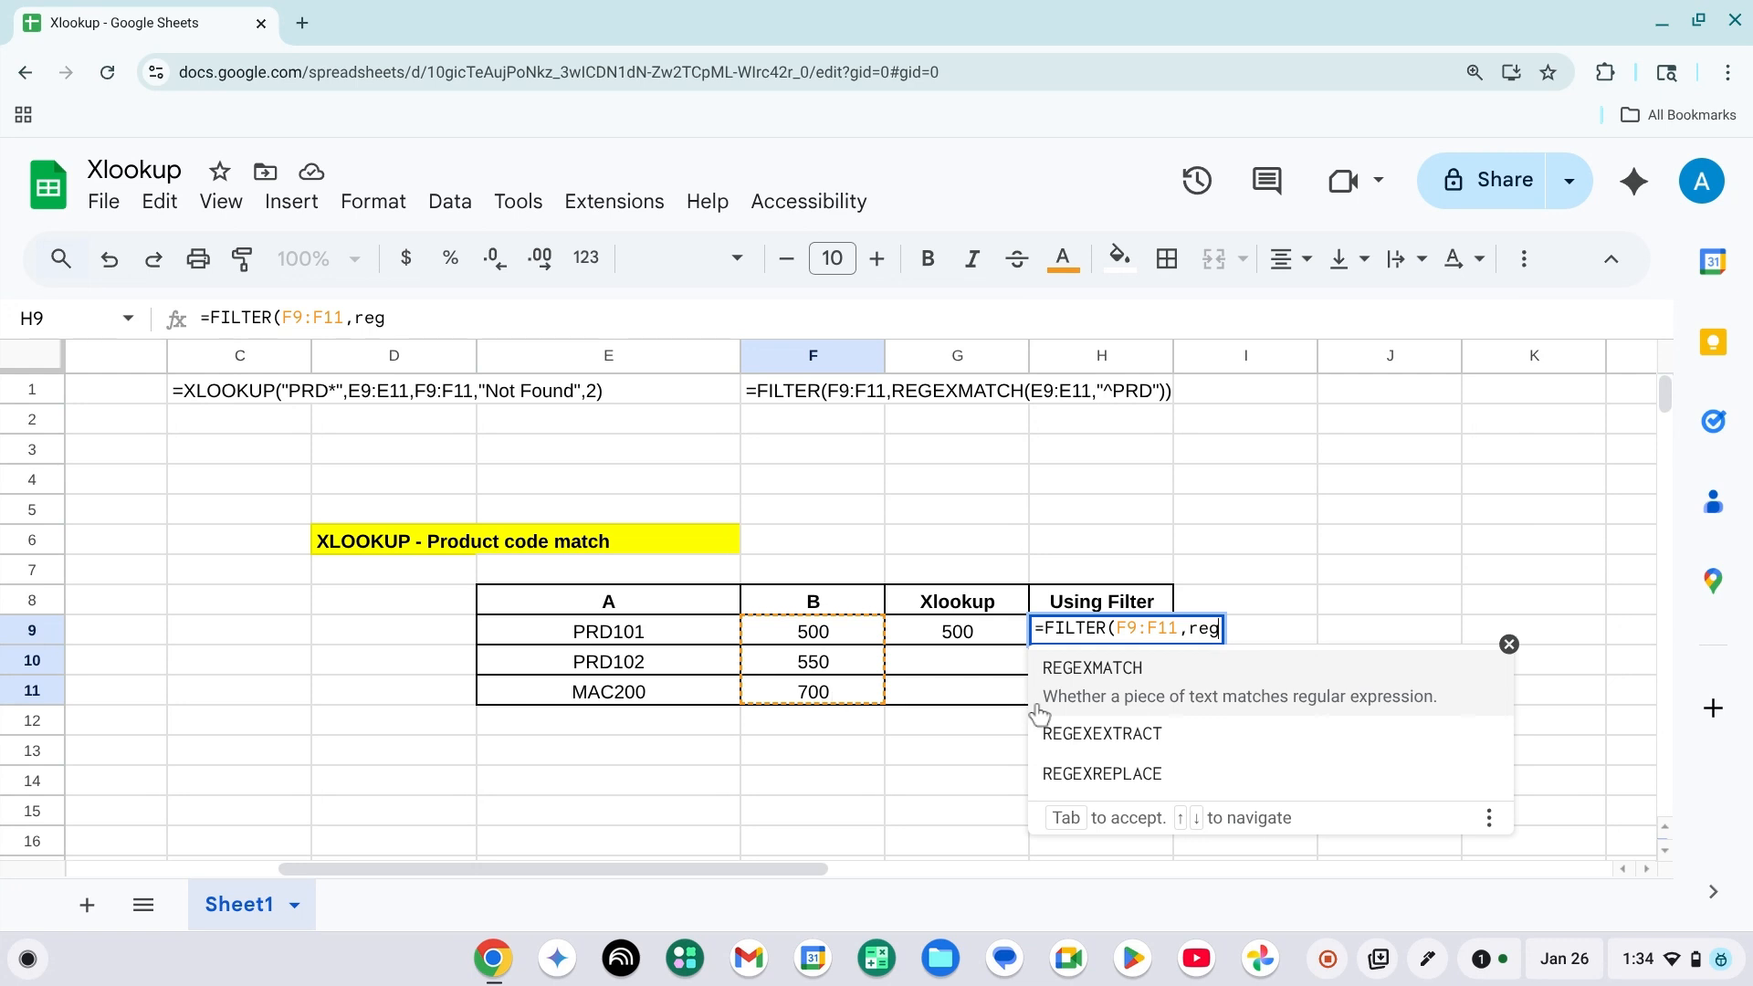
Add a REGEXMATCH condition to the FILTER formula that tests the product codes in E9:E11.
click(1104, 695)
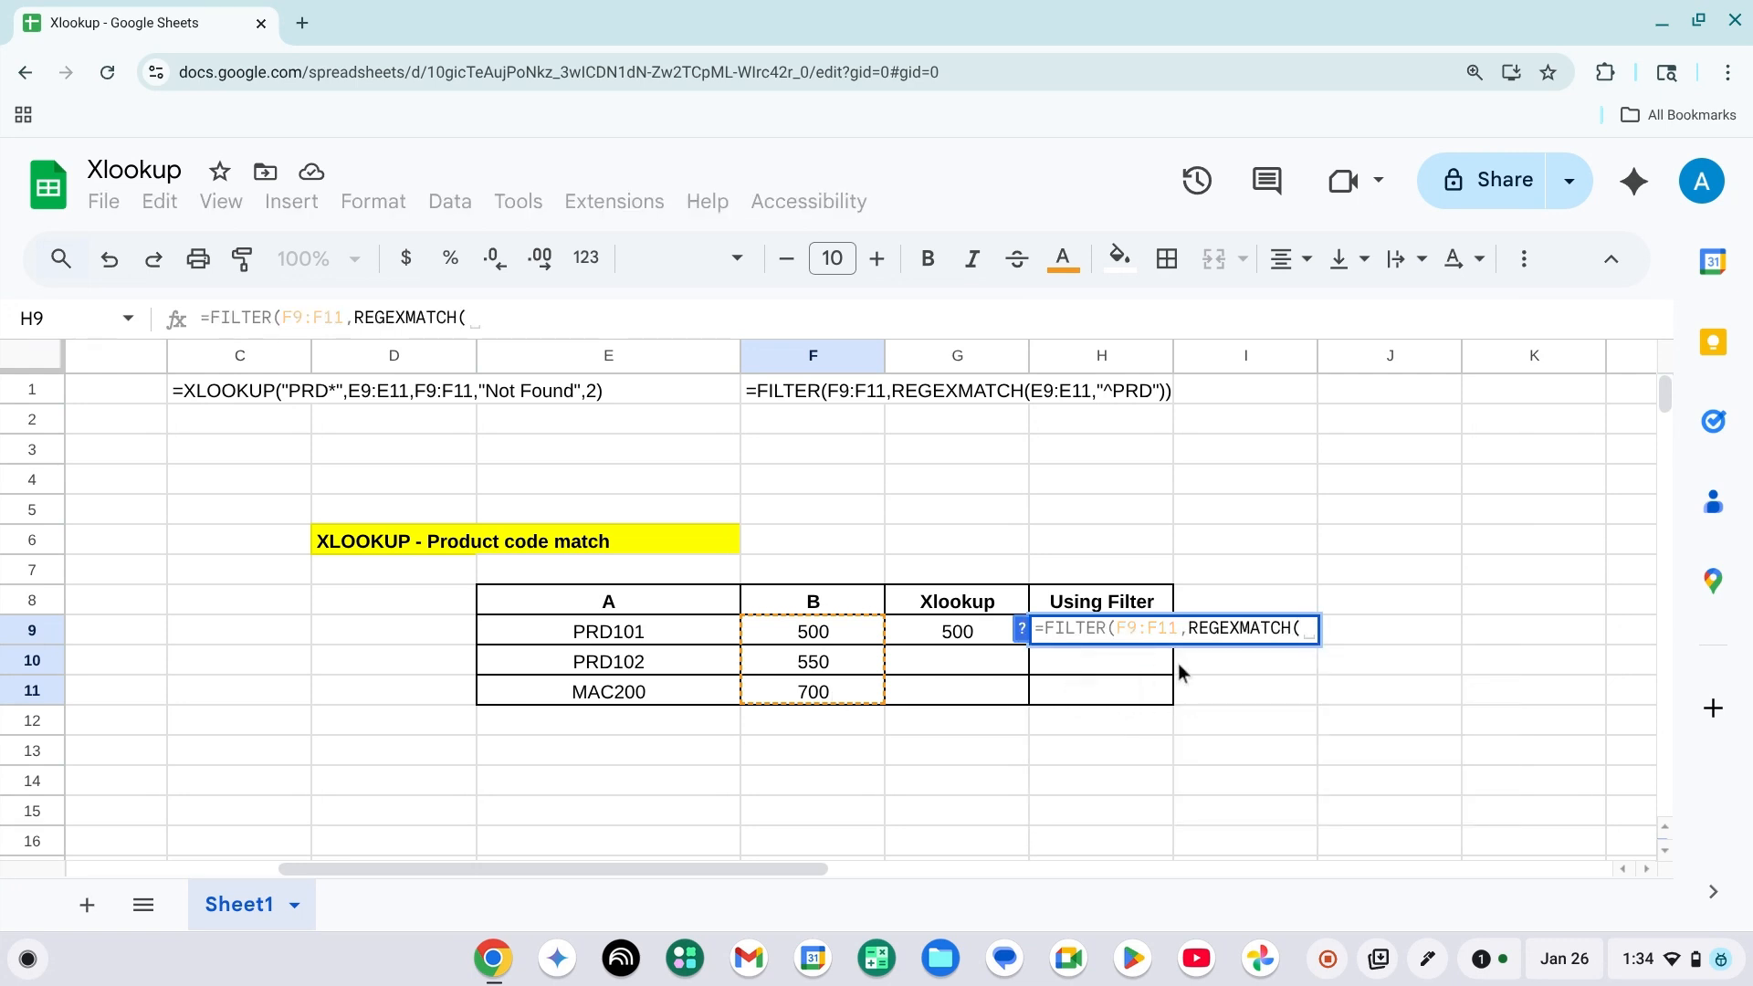
click(661, 633)
key(shift+Down)
key(shift+Down)
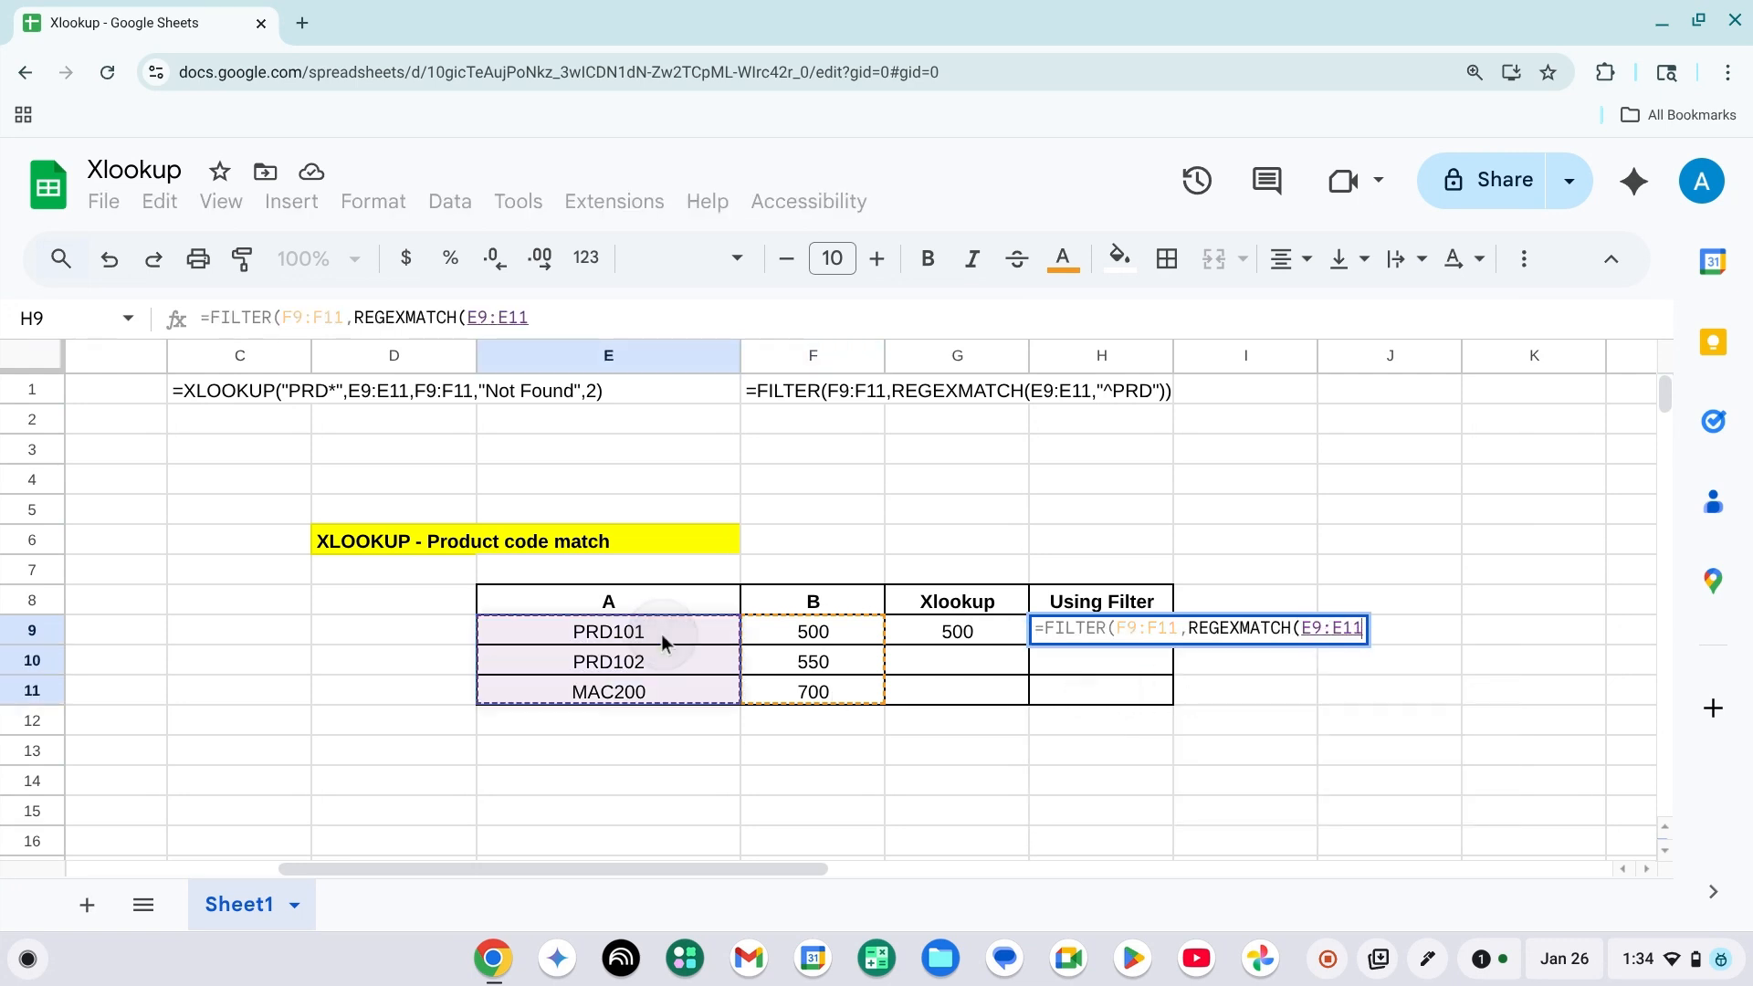
text(,)
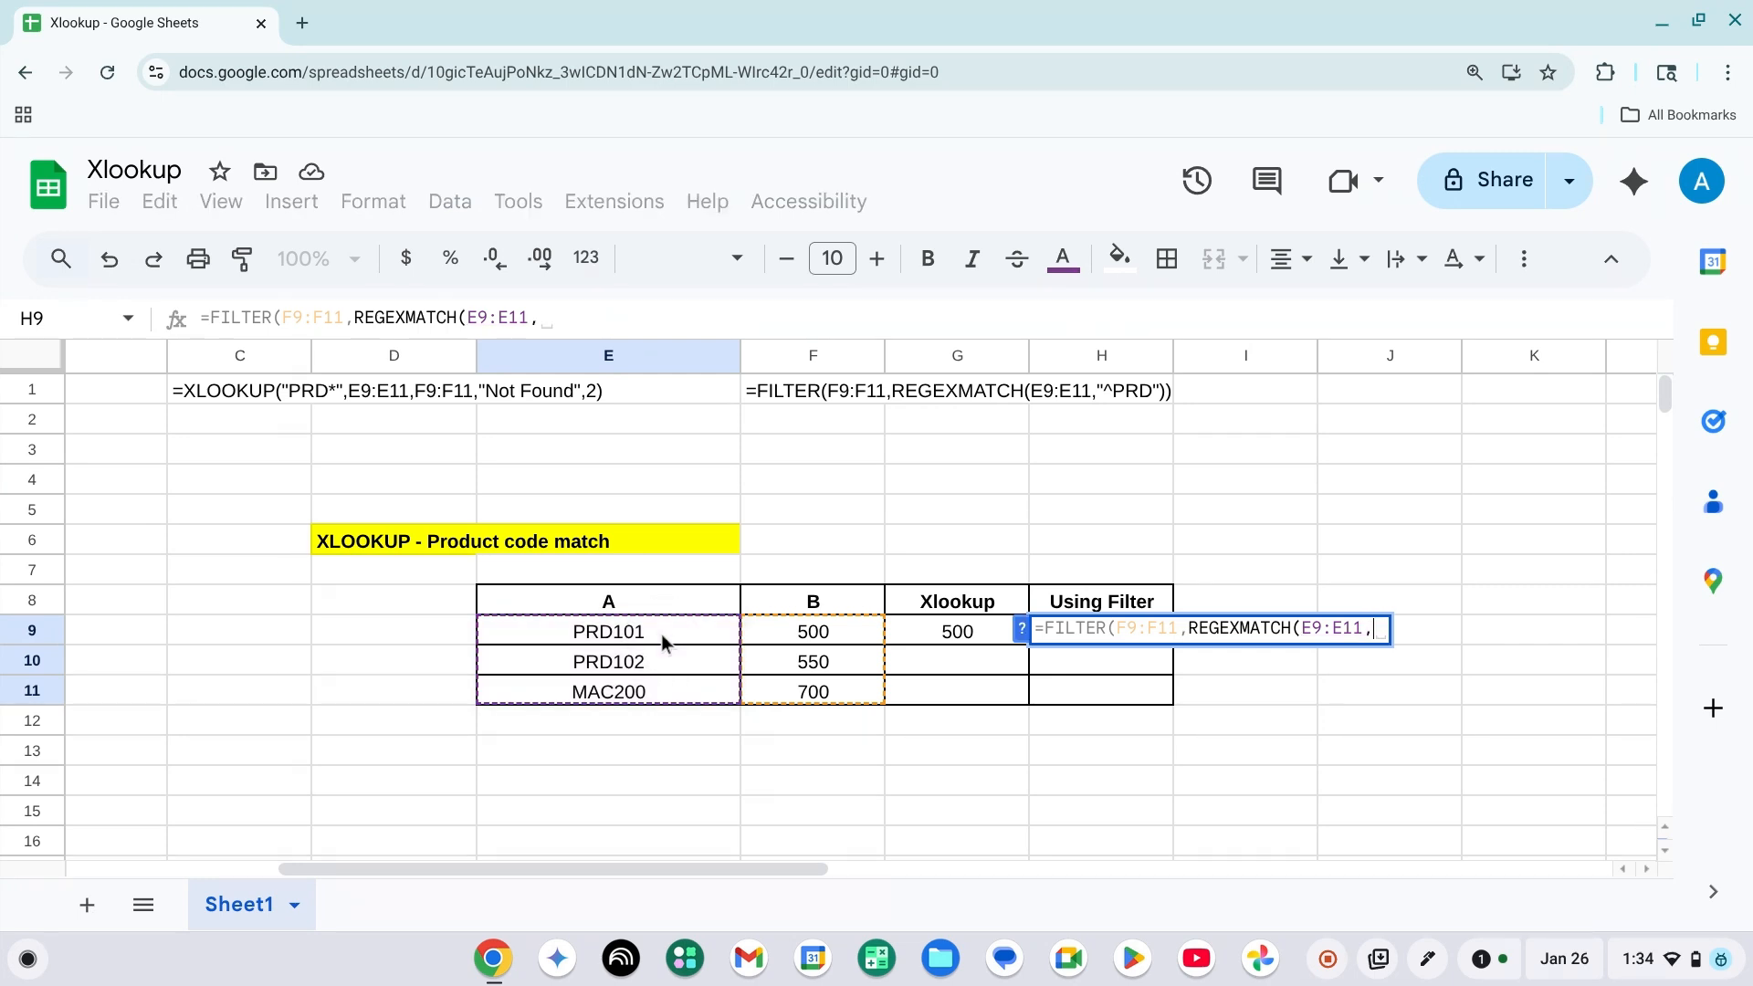
text("")
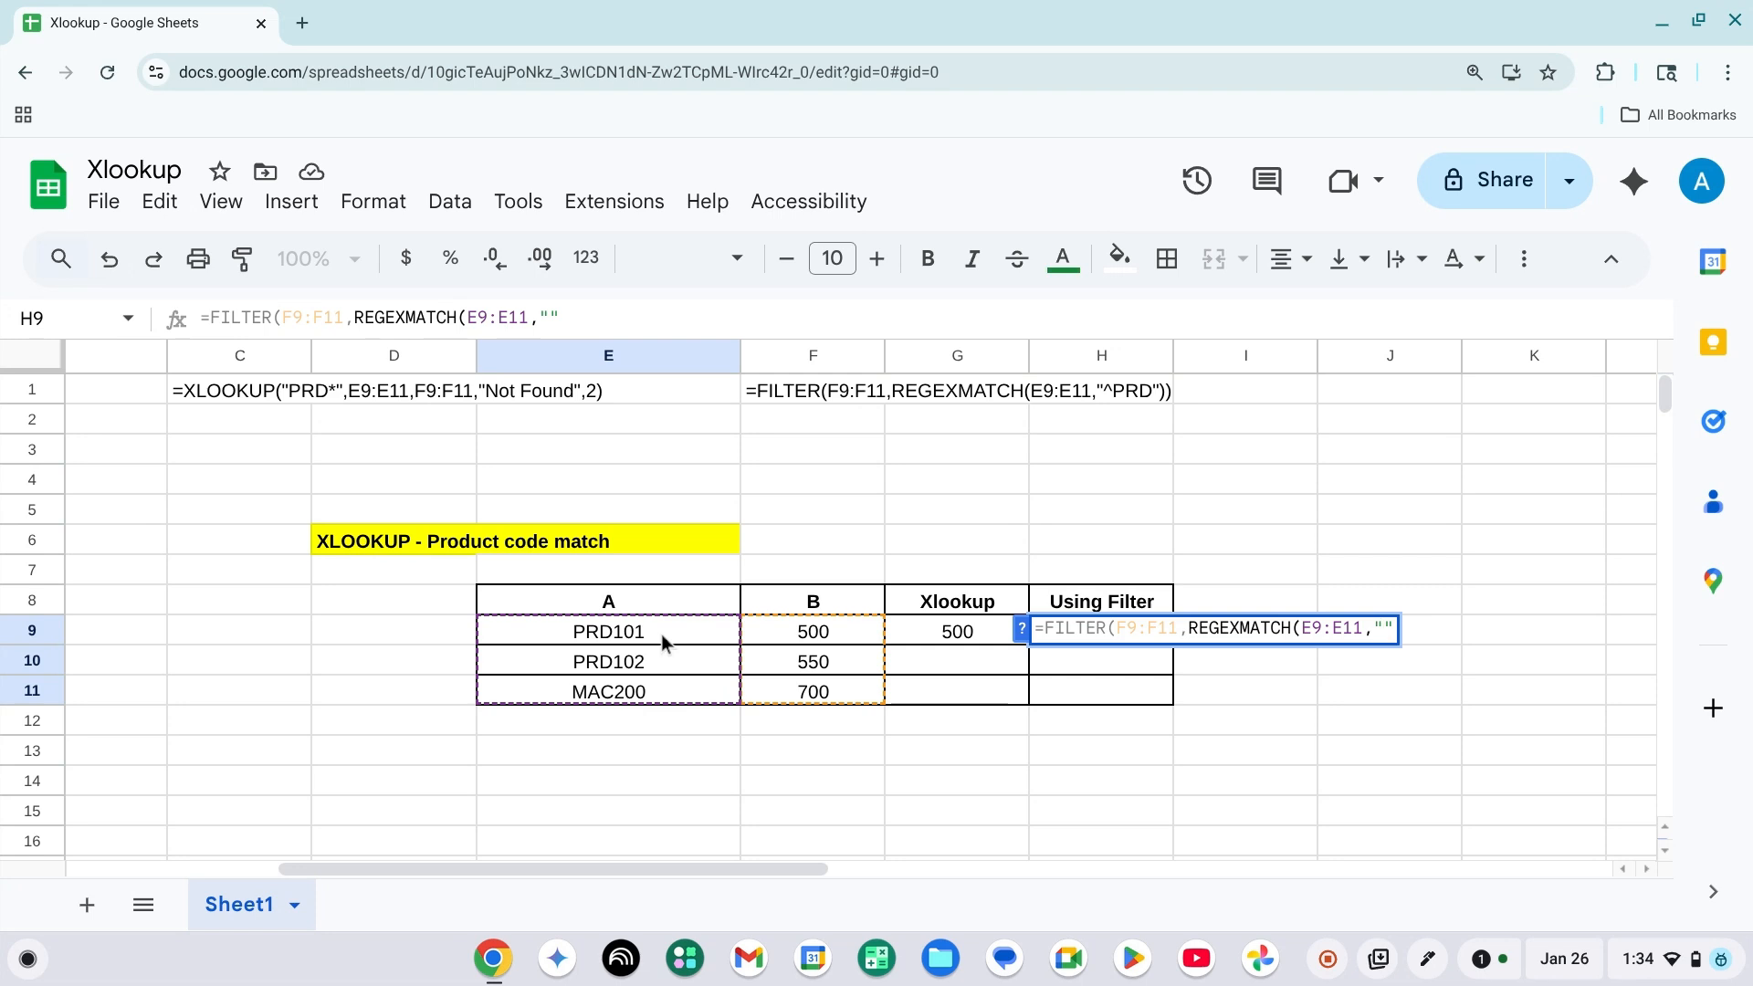
text(PRD)
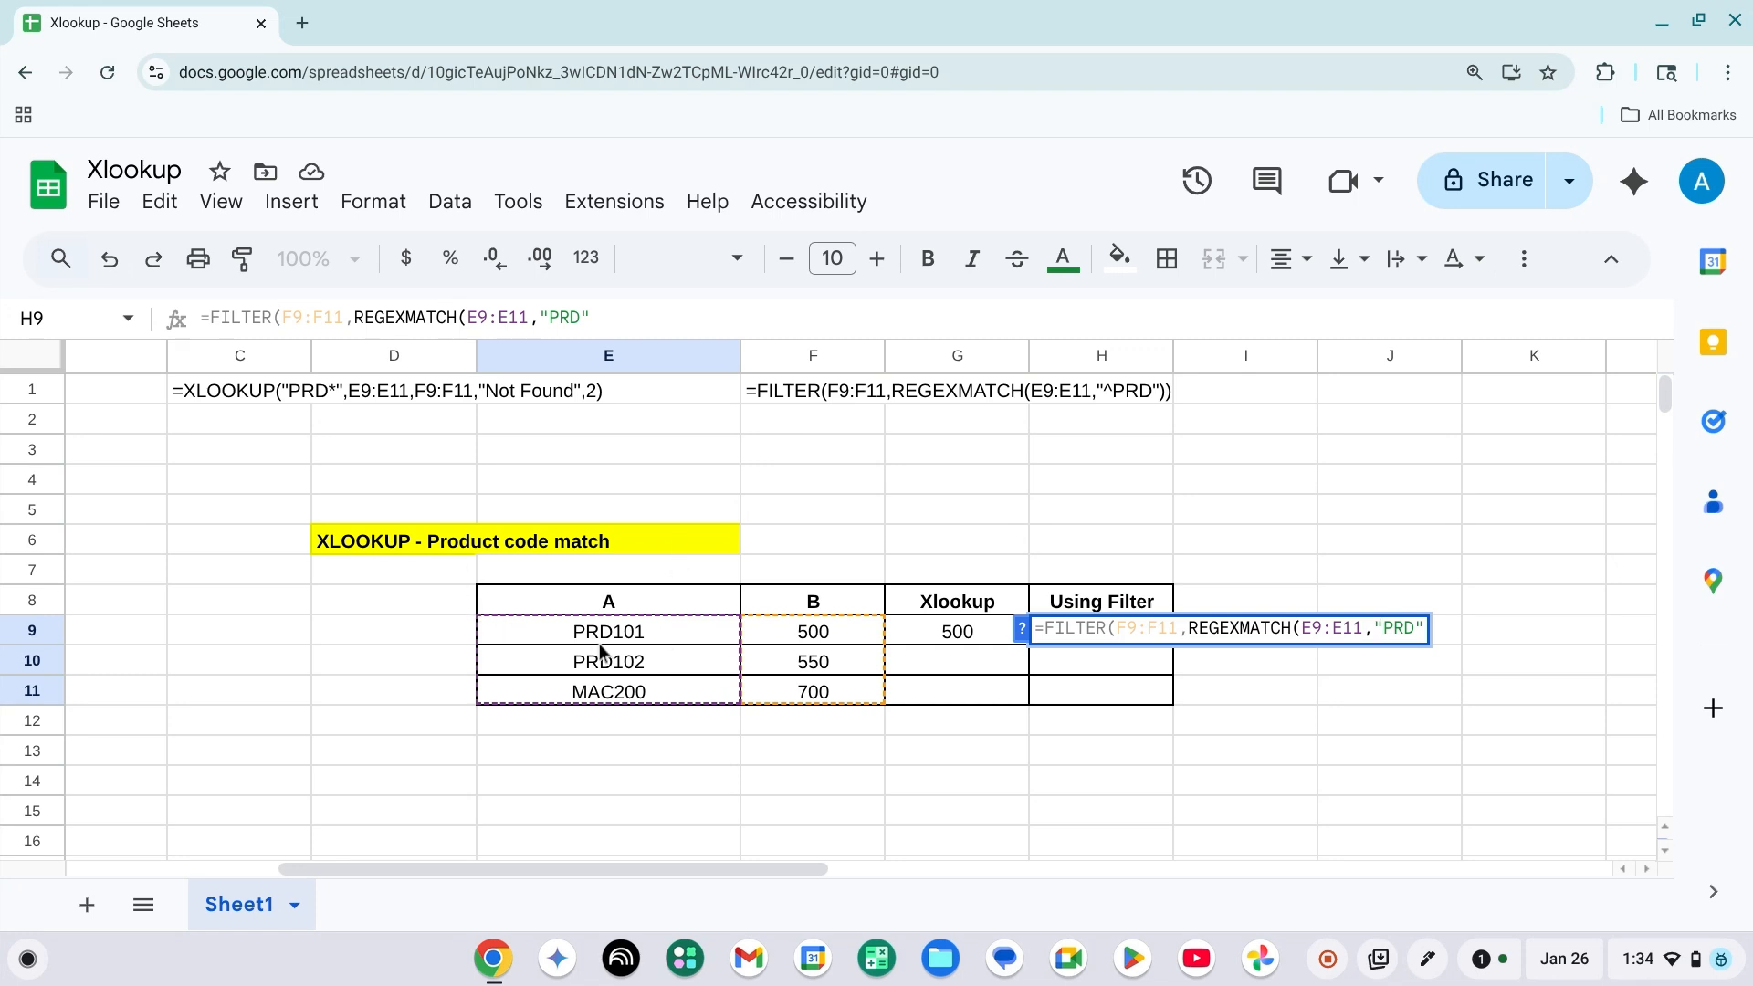
Complete the FILTER formula with "^PRD" as the regular expression and enter it in H9.
text(^)
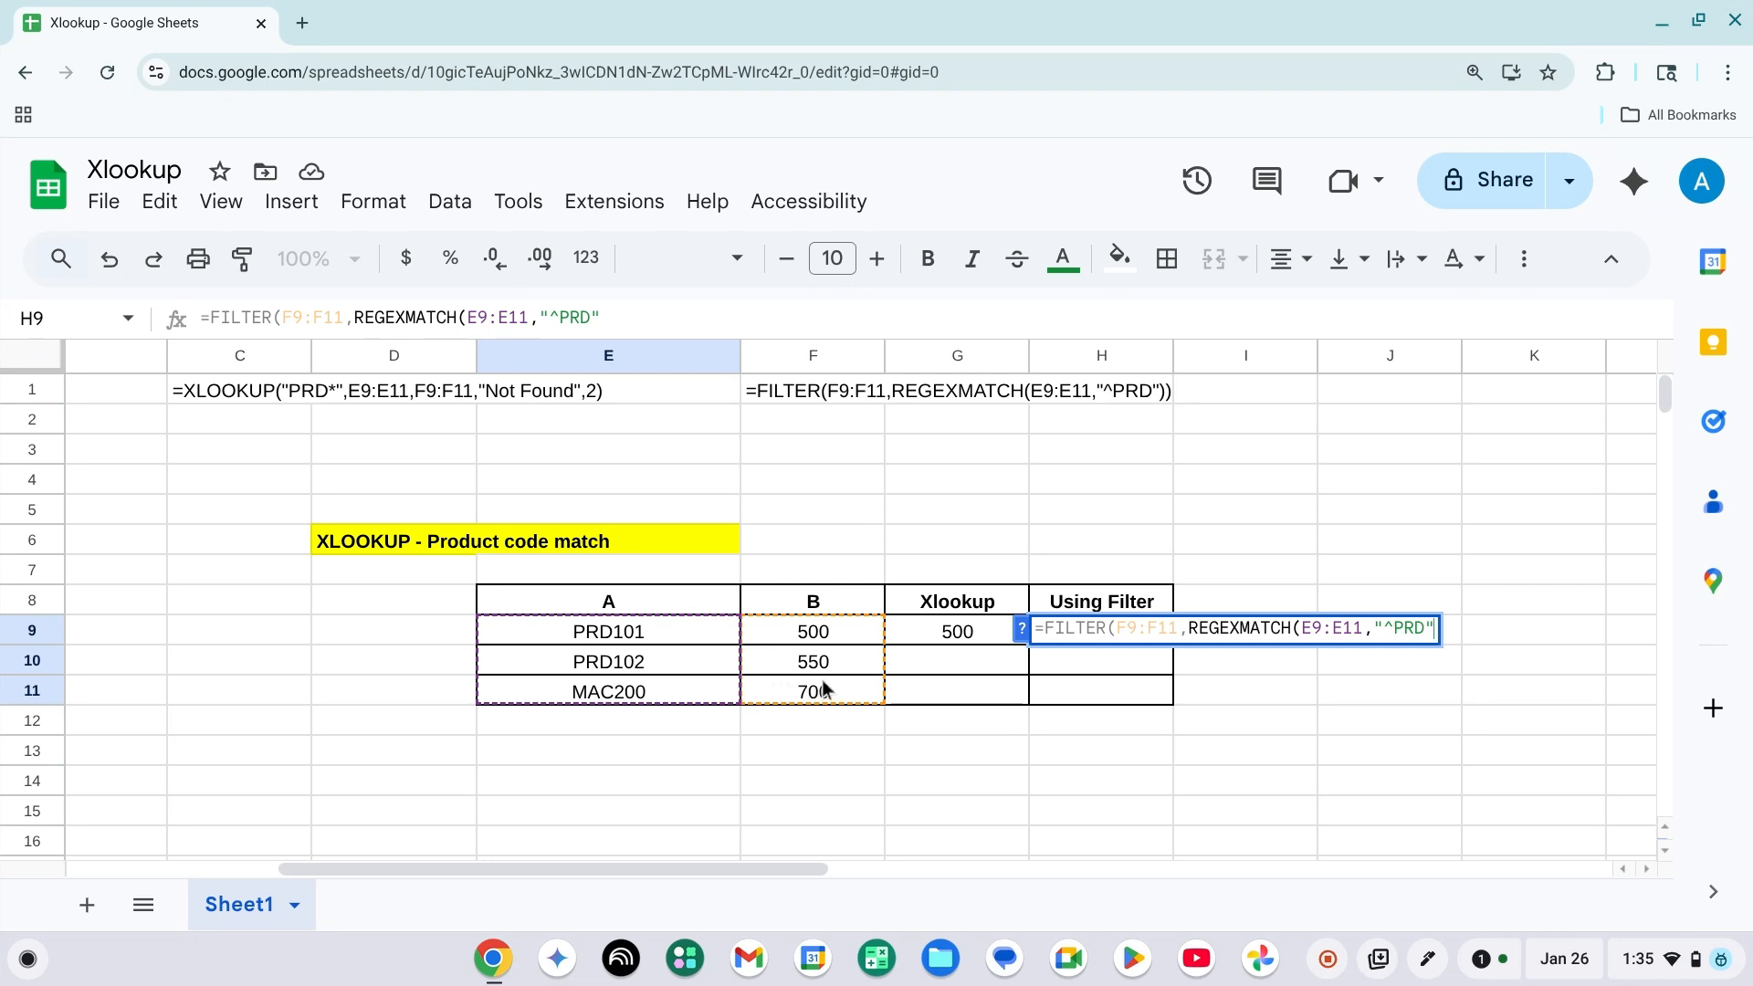
text()))
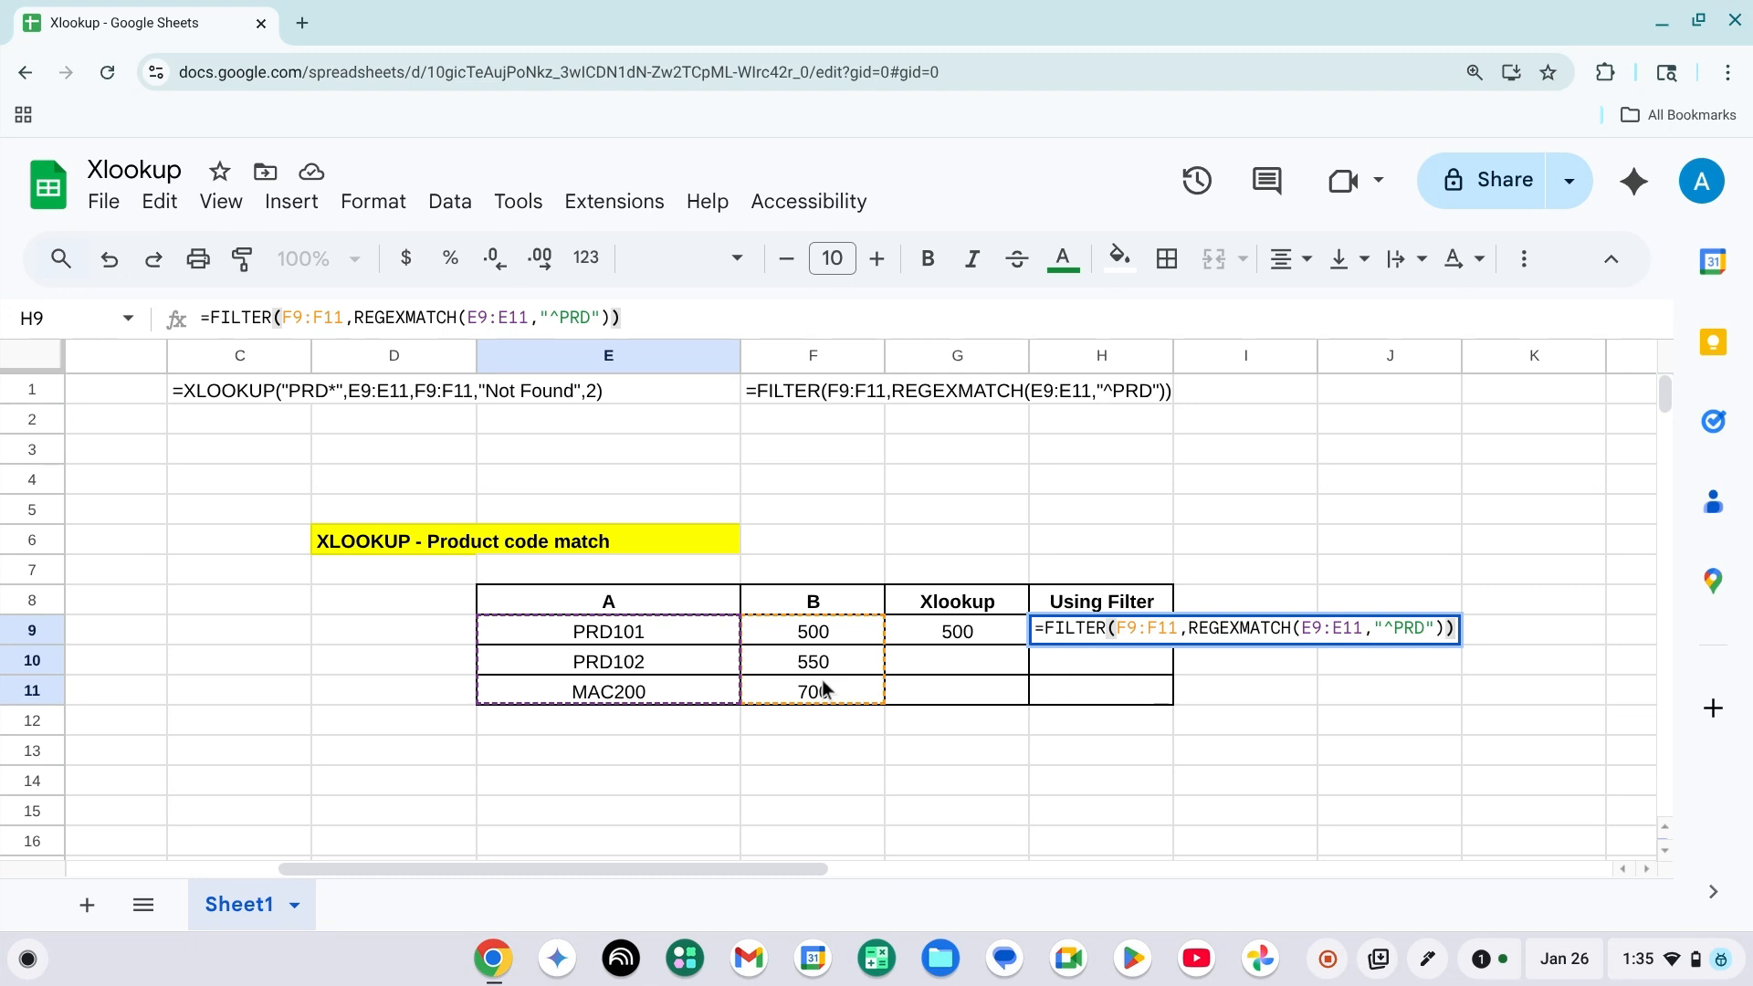
key(Return)
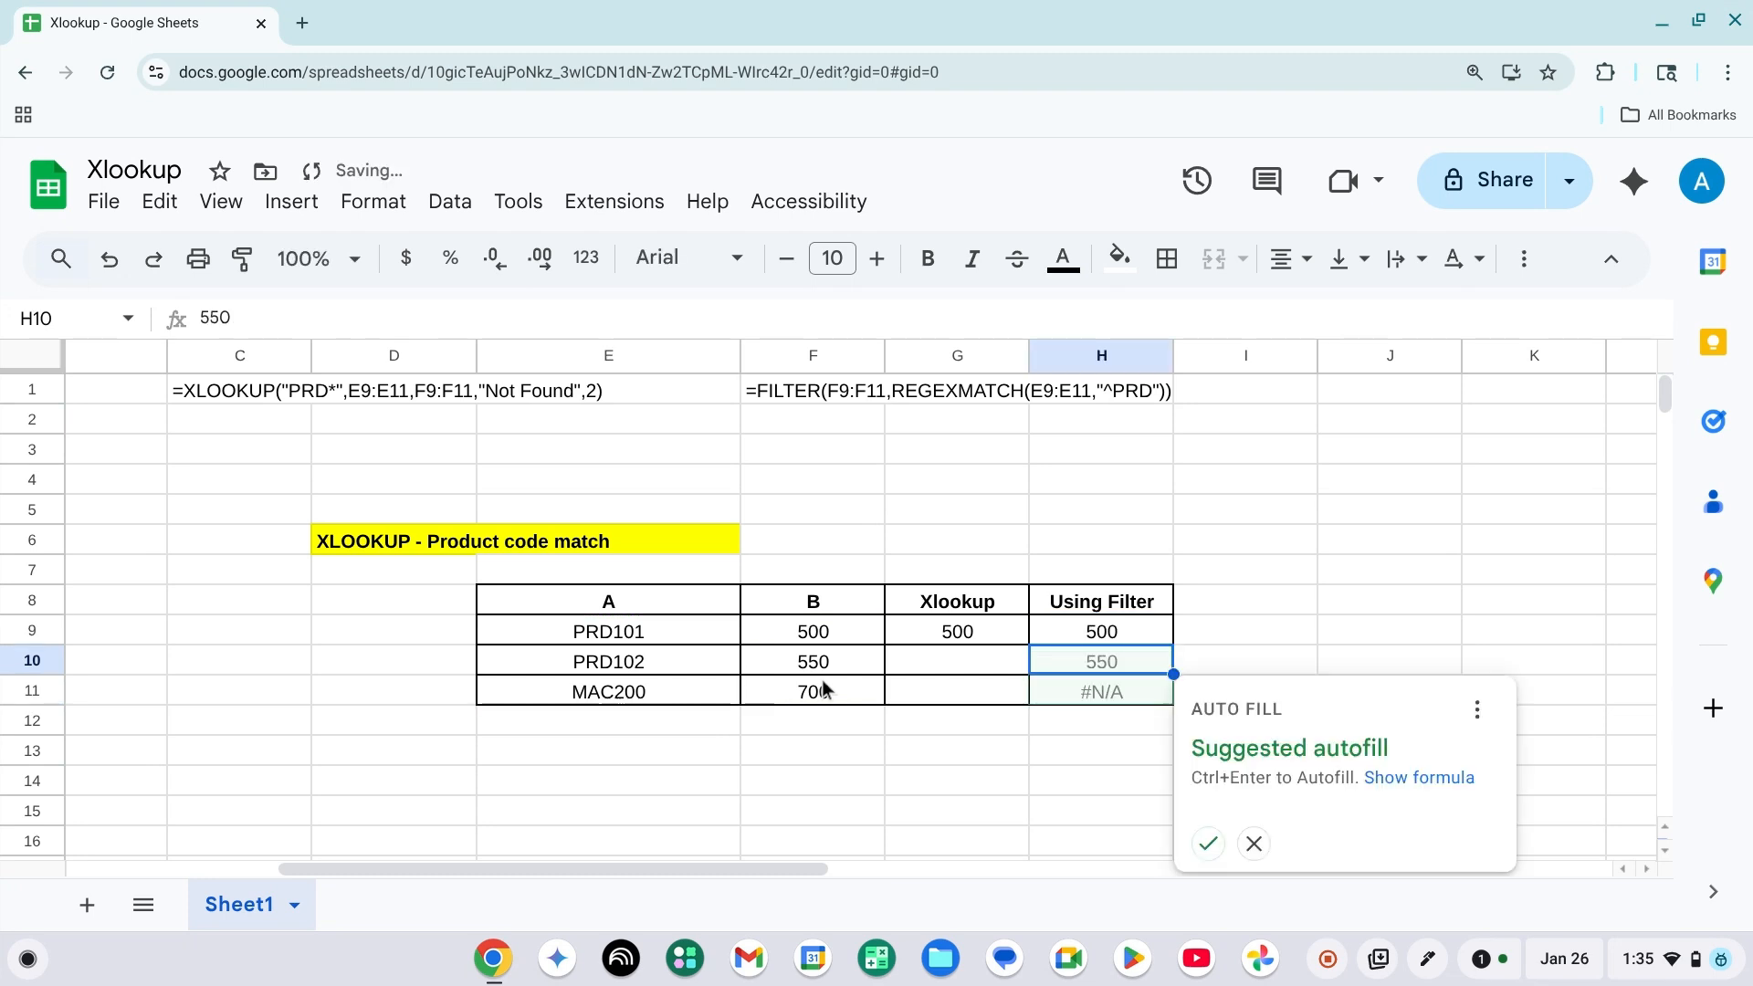
key(Up)
key(Down)
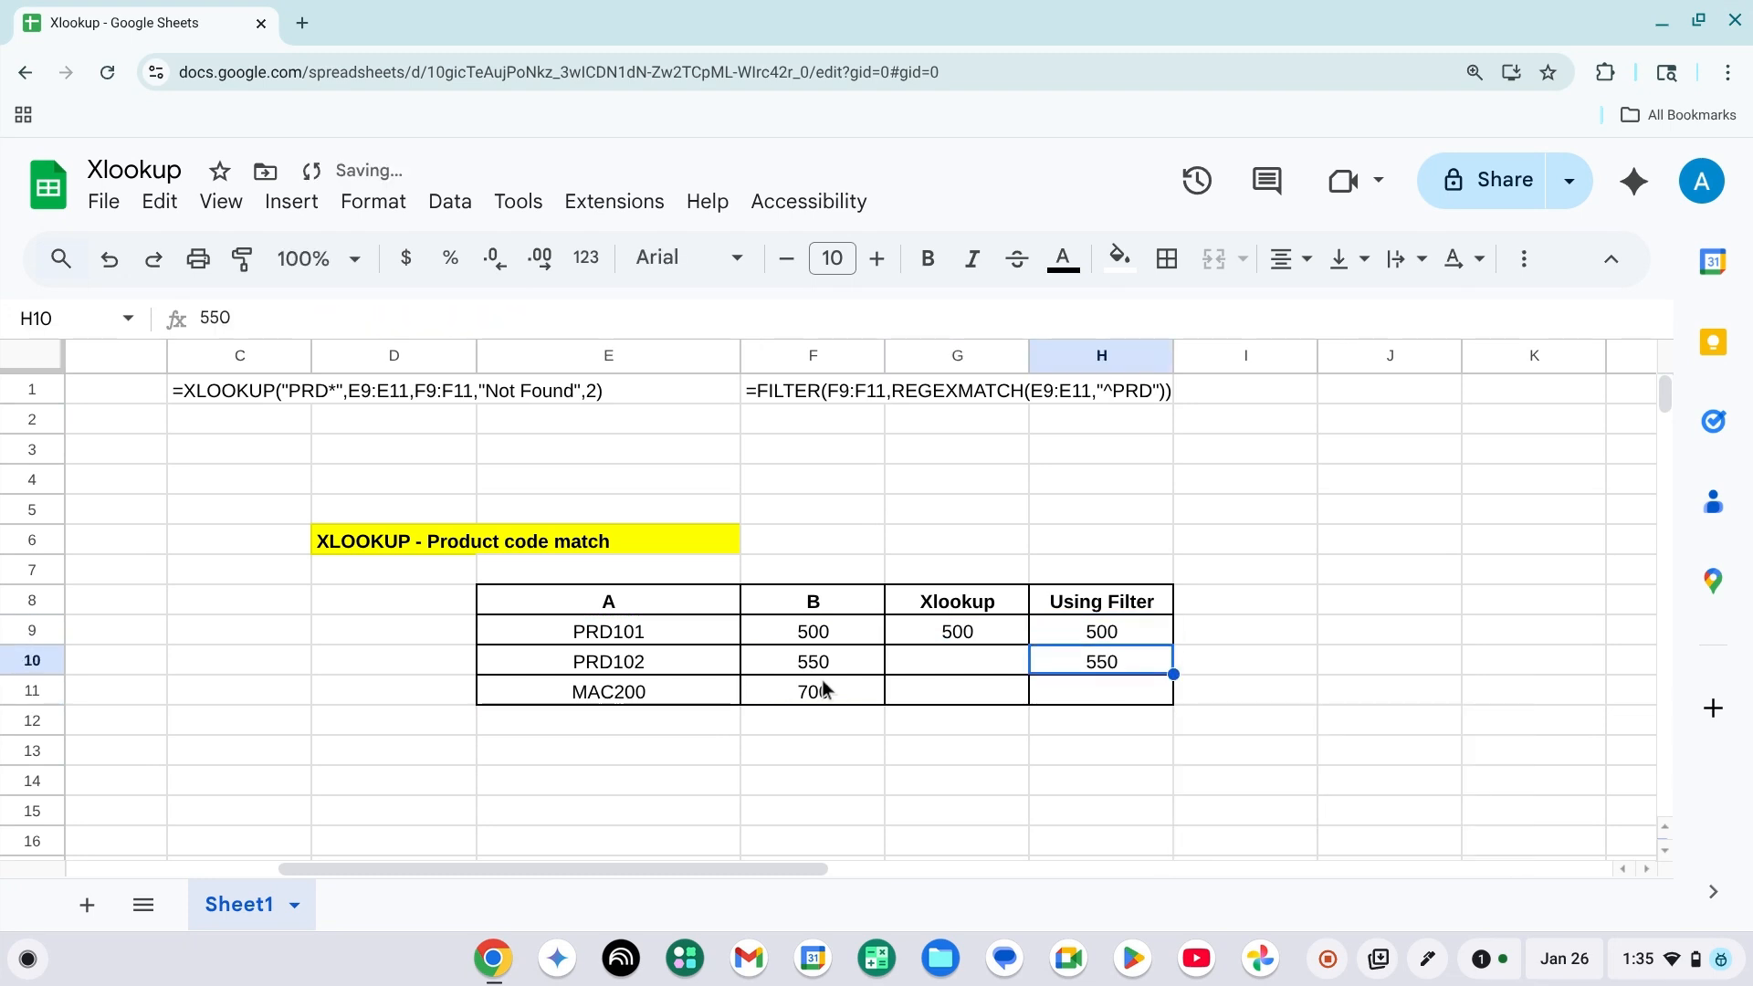
Change the product code in E11 to PRD200.
key(Down)
key(Left)
key(Left)
key(Left)
key(Return)
key(Left)
key(Left)
key(Left)
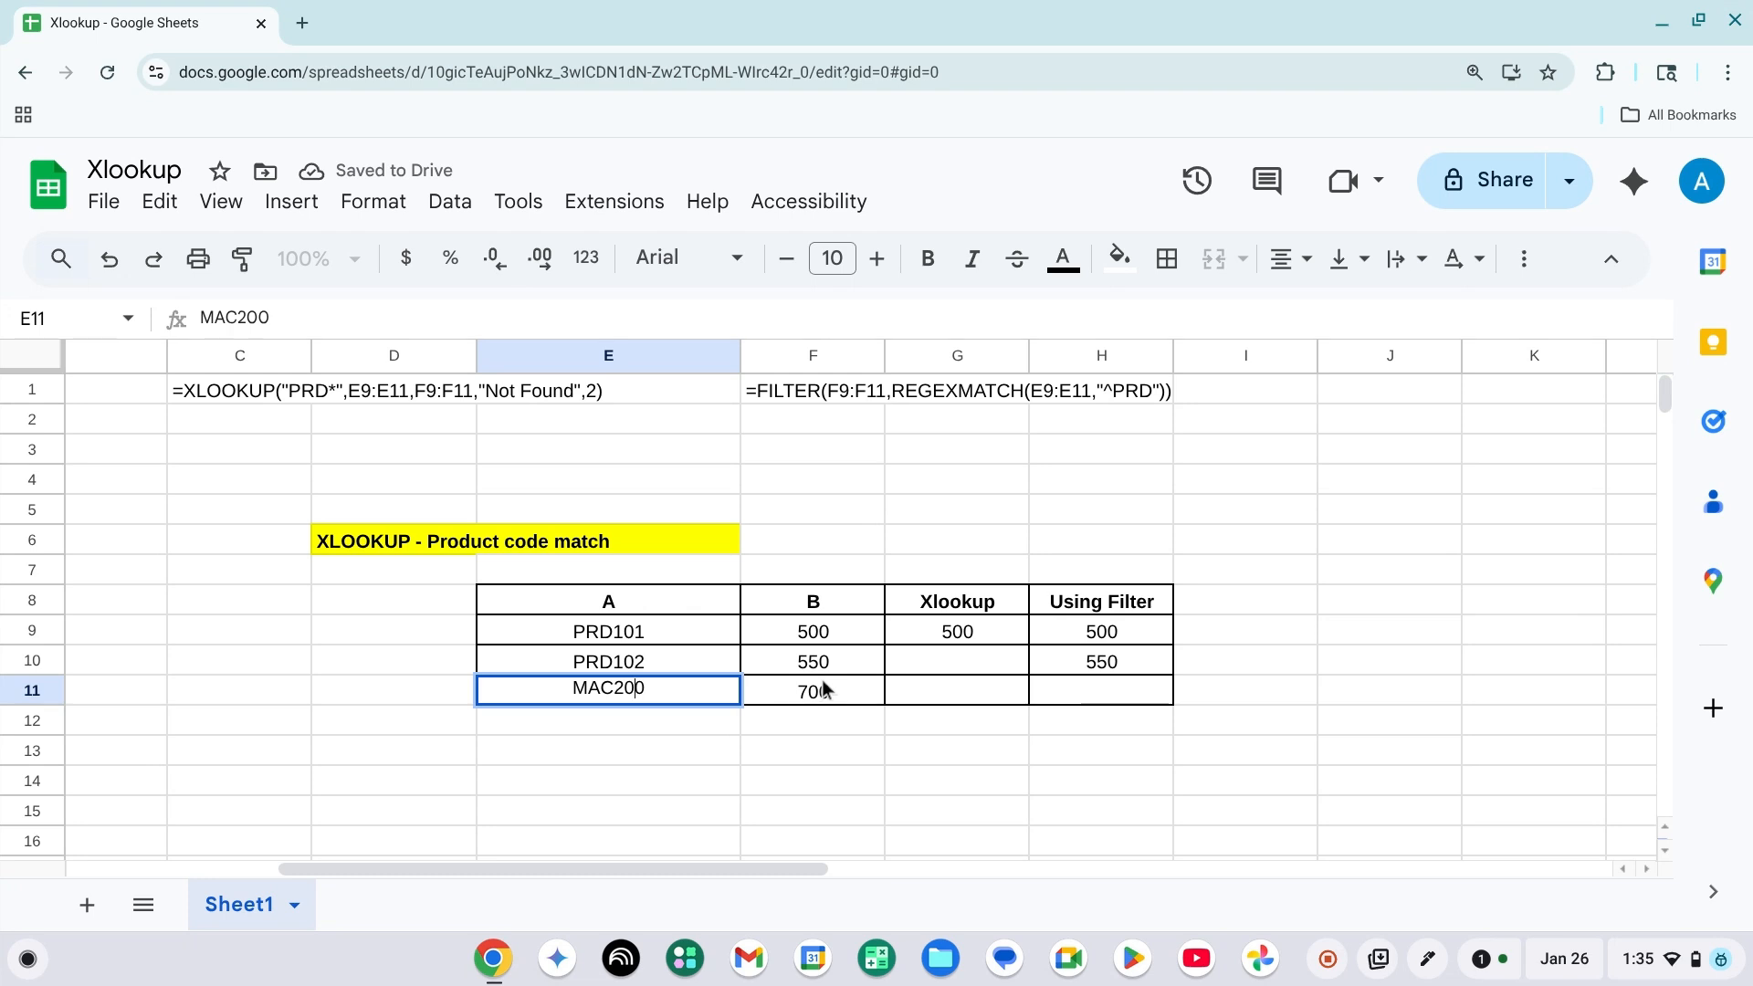
key(shift+Left)
key(shift+Left)
key(shift+Left)
text(PRD)
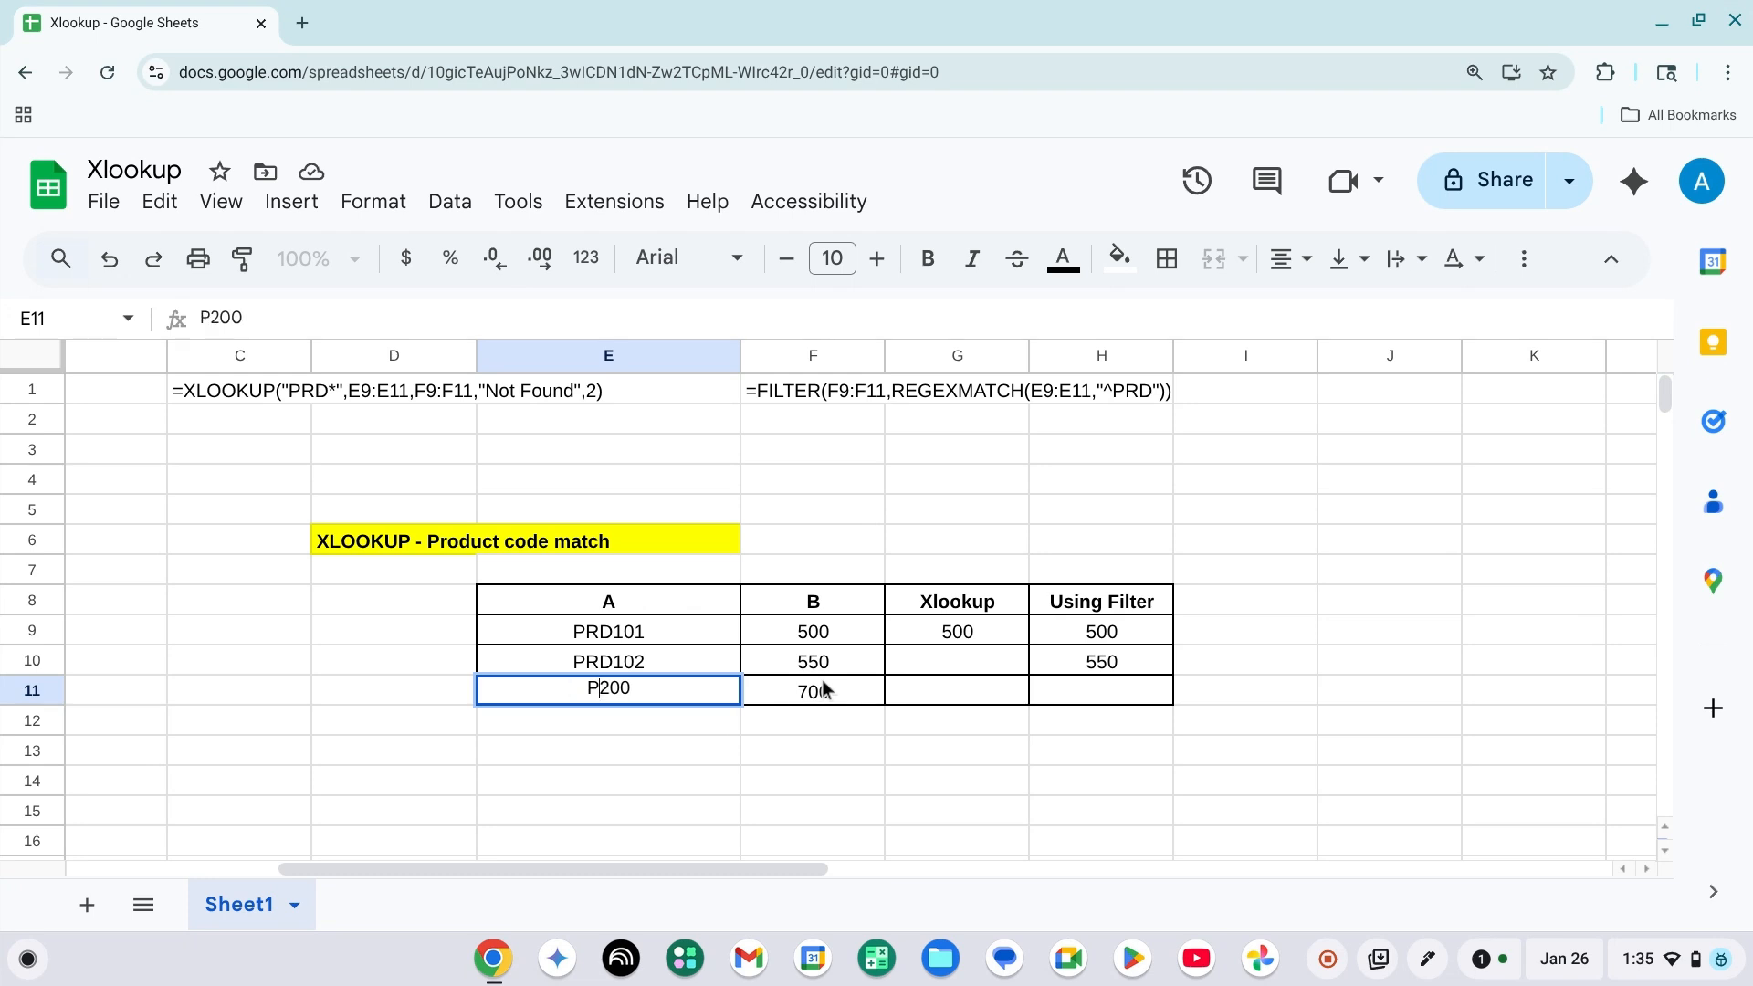
key(Return)
key(Right)
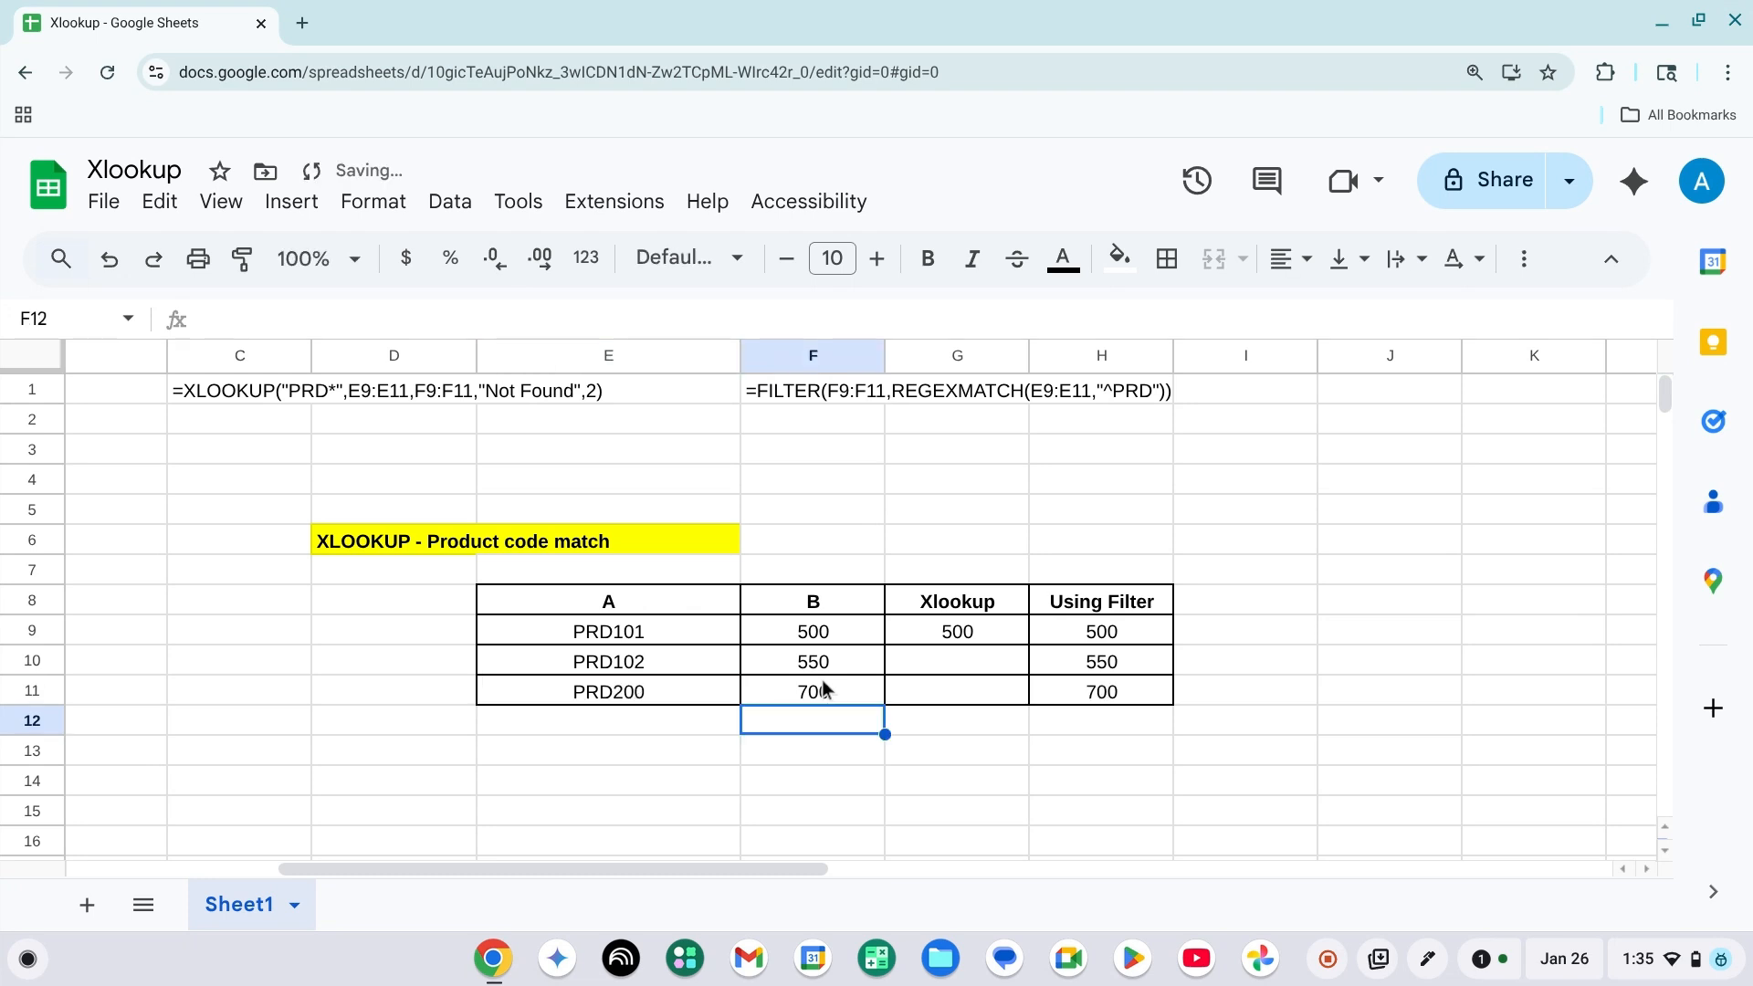
Change the product code in E10 to MAC102.
key(Up)
key(Left)
key(Up)
key(Return)
key(Left)
key(Left)
key(Left)
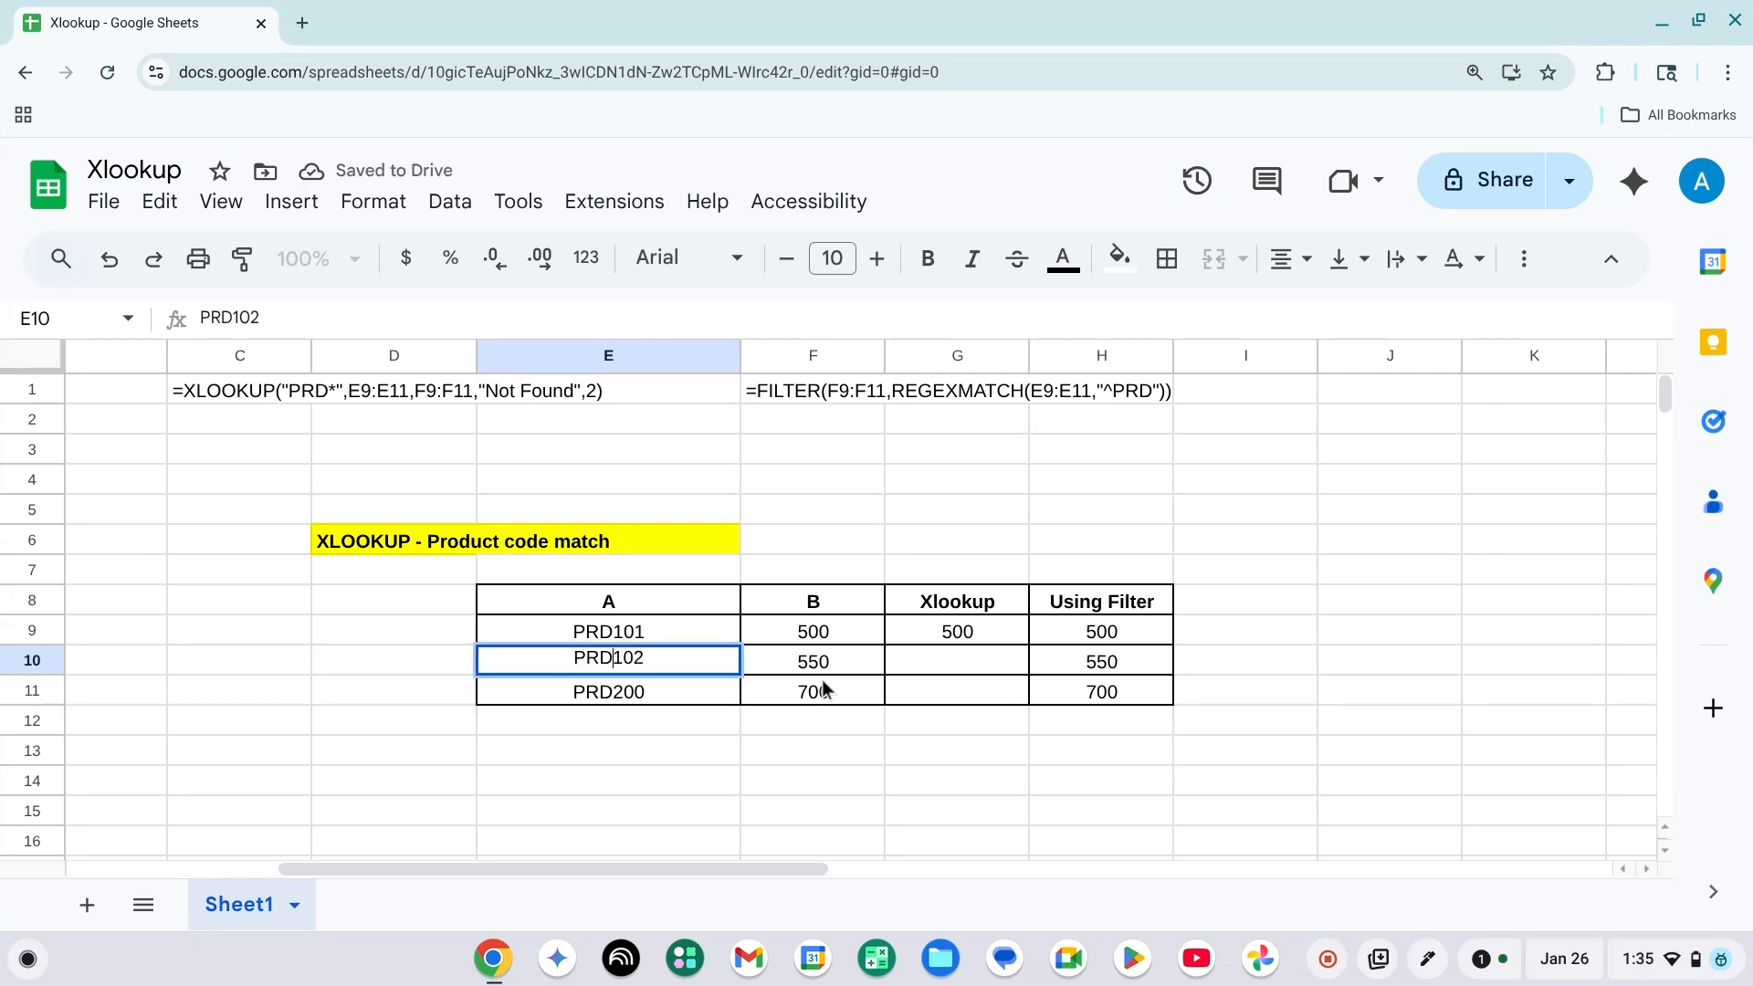
key(shift+Left)
key(shift+Left)
key(shift+Left)
text(MAC)
key(Tab)
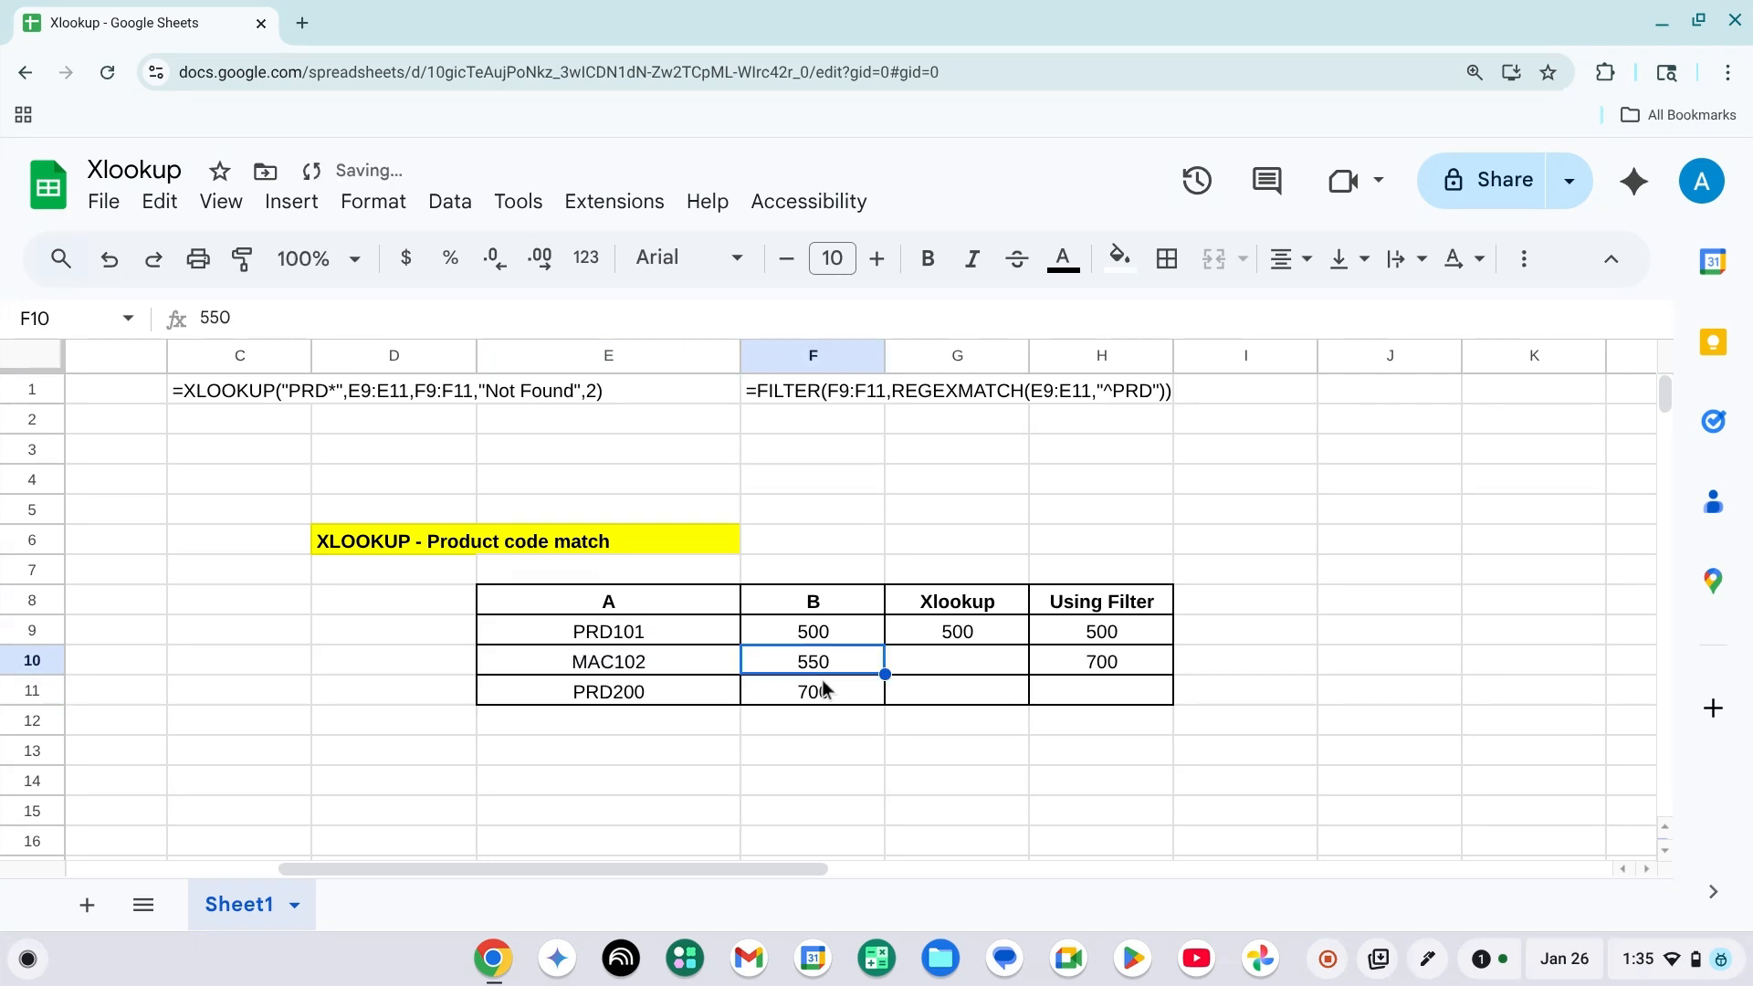
Check how the MAC102 row is treated in the Xlookup and Using Filter columns.
key(Left)
key(Left)
key(Right)
key(Right)
key(Left)
key(Right)
key(Right)
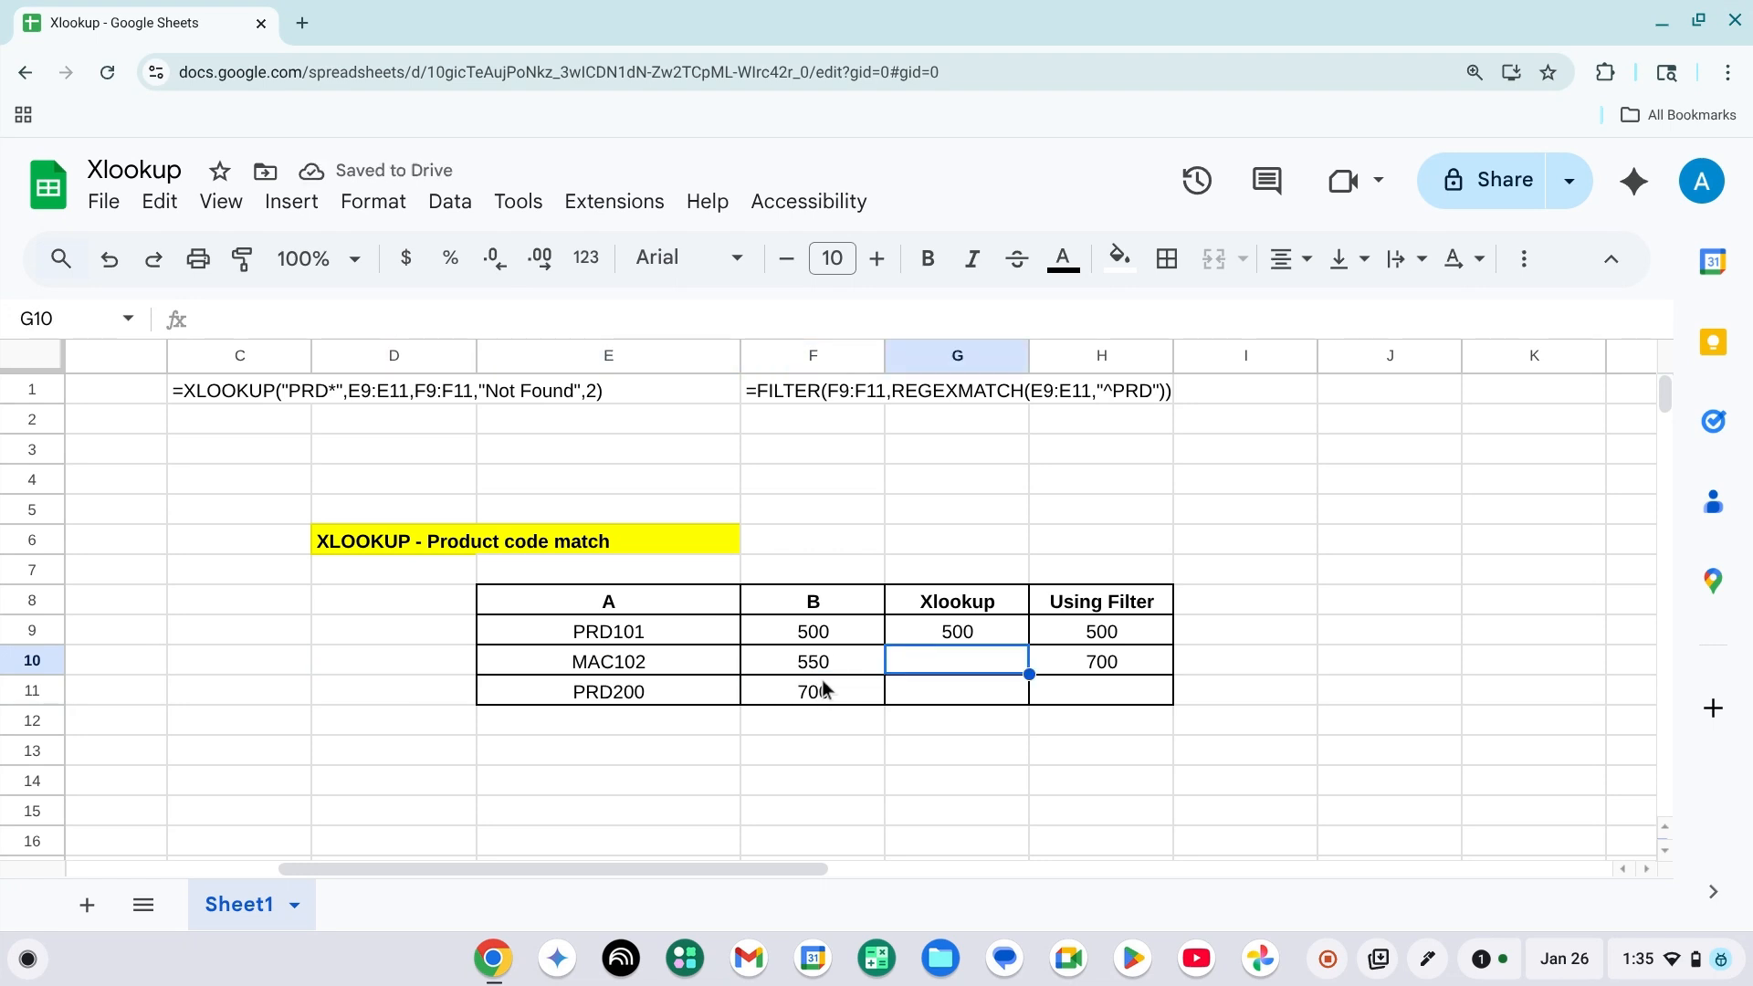
key(Left)
key(Left)
key(Left)
key(Right)
key(shift+Right)
key(Right)
key(Right)
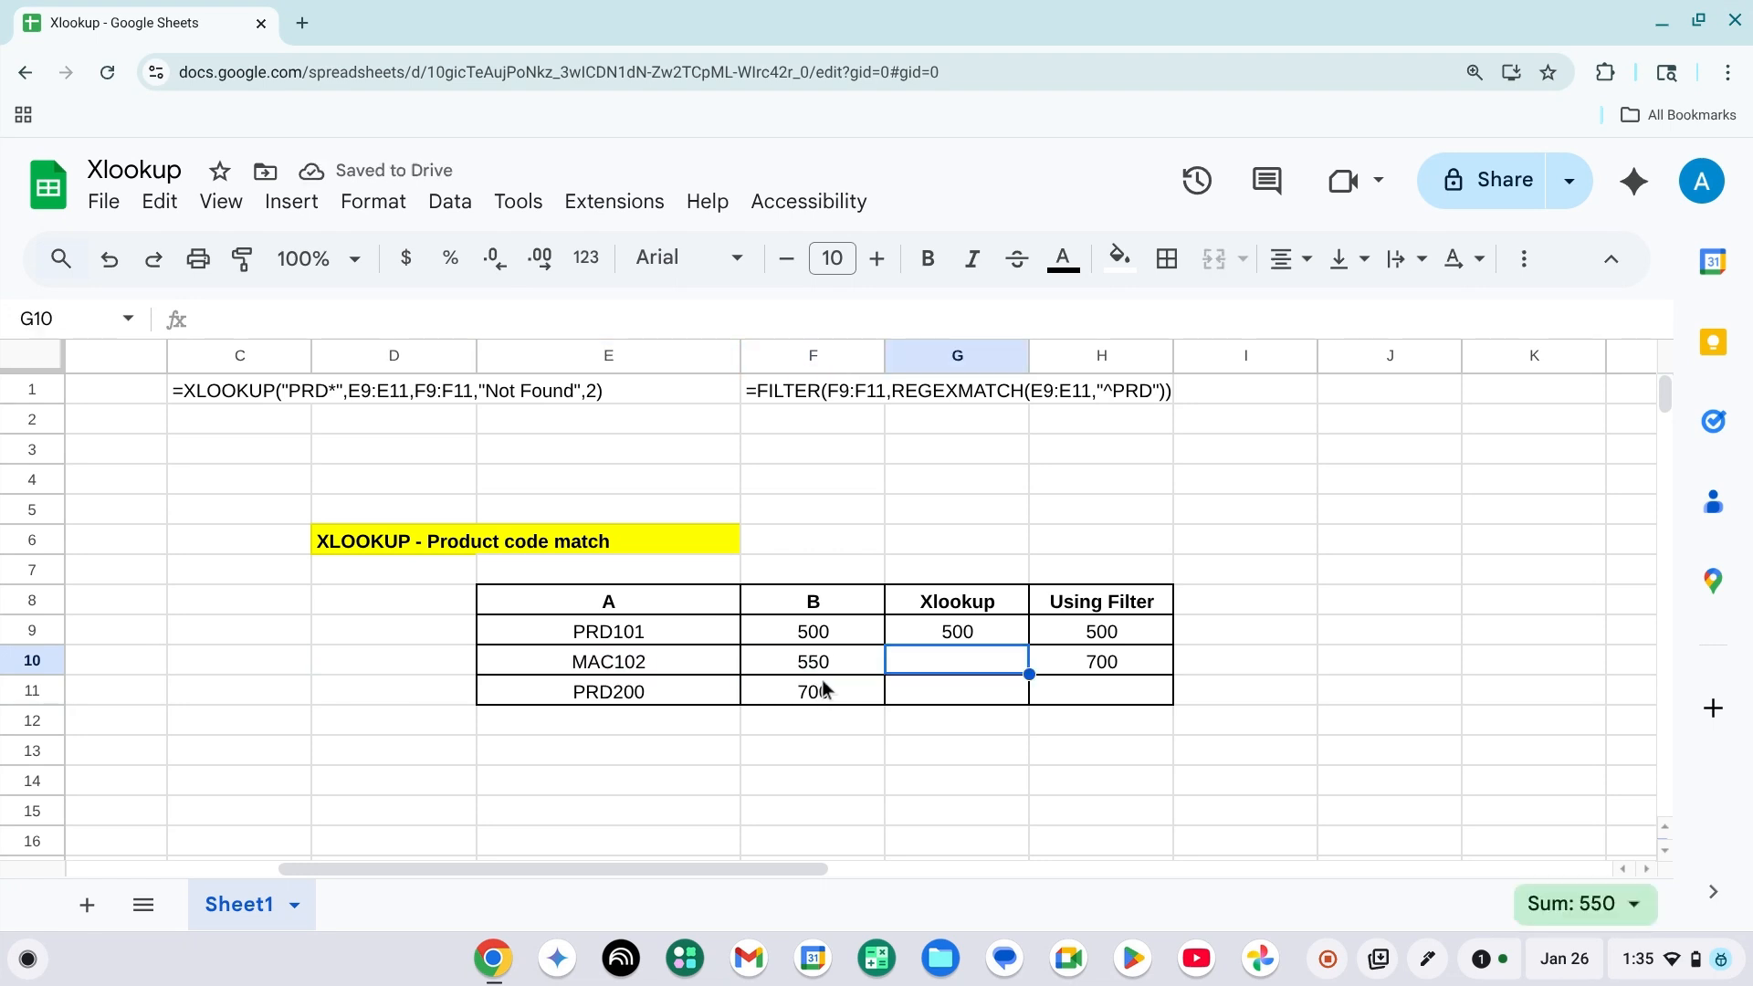
Compare the PRD101 and PRD200 rows with the FILTER results in column H.
key(Up)
key(Right)
key(Left)
key(Left)
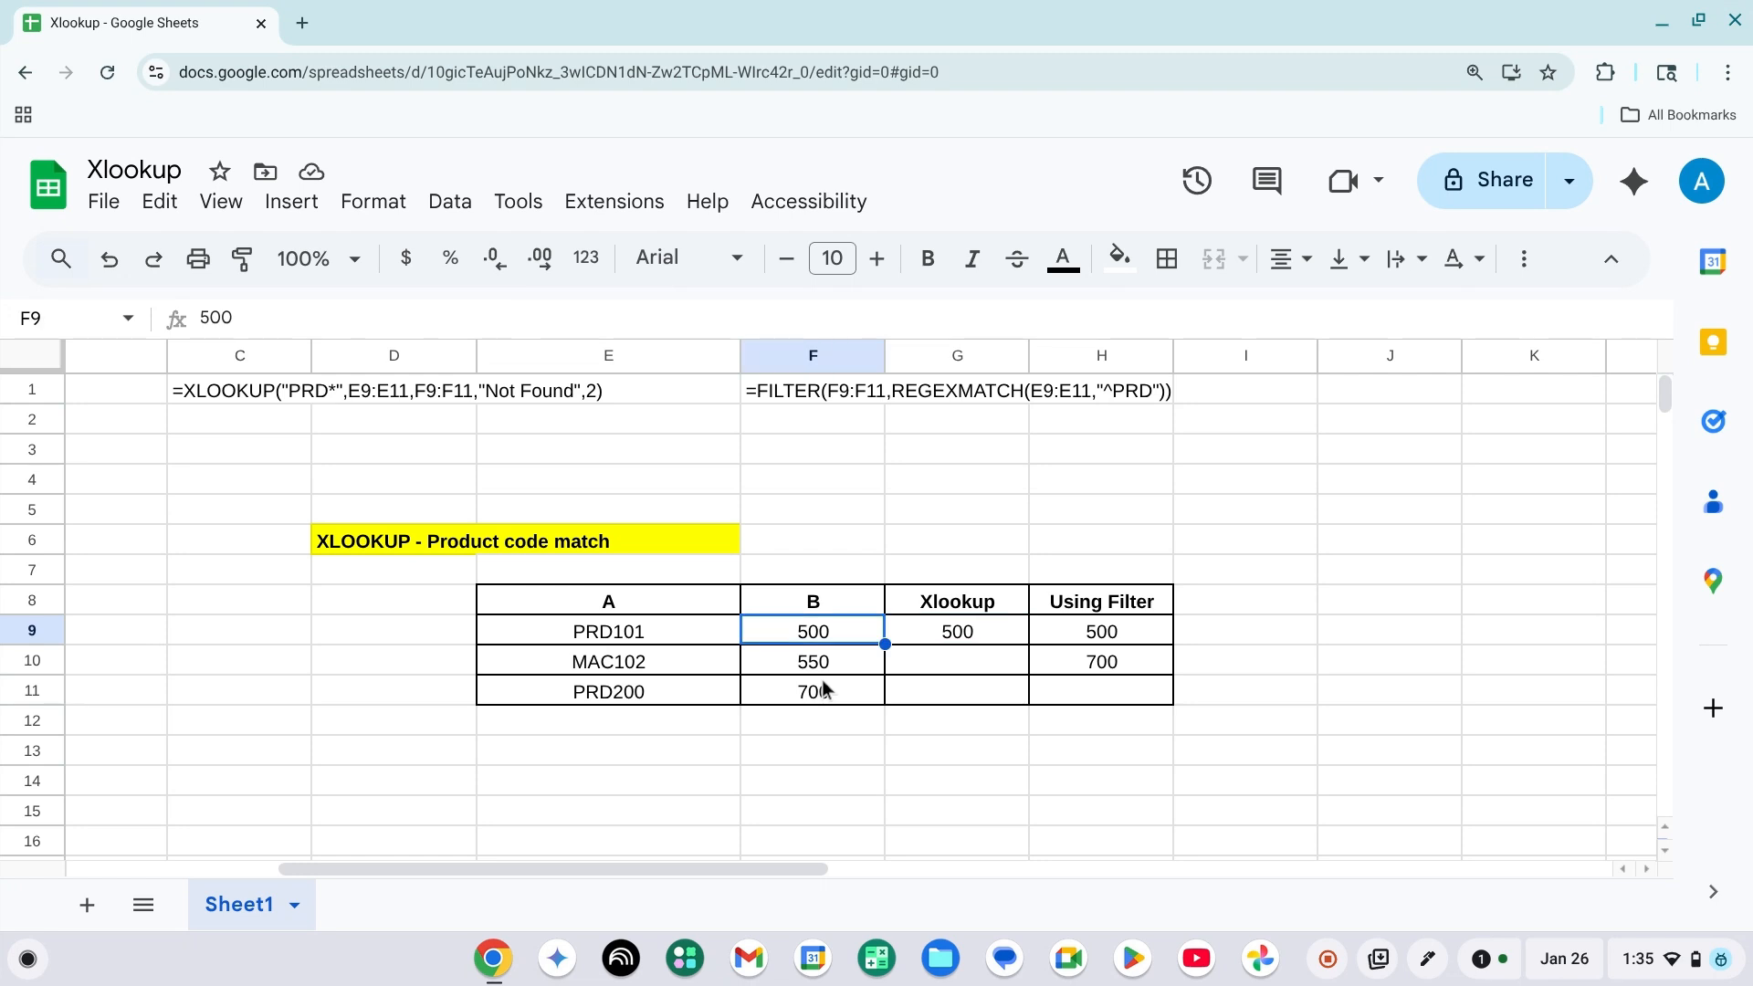
key(Left)
key(Left)
key(Right)
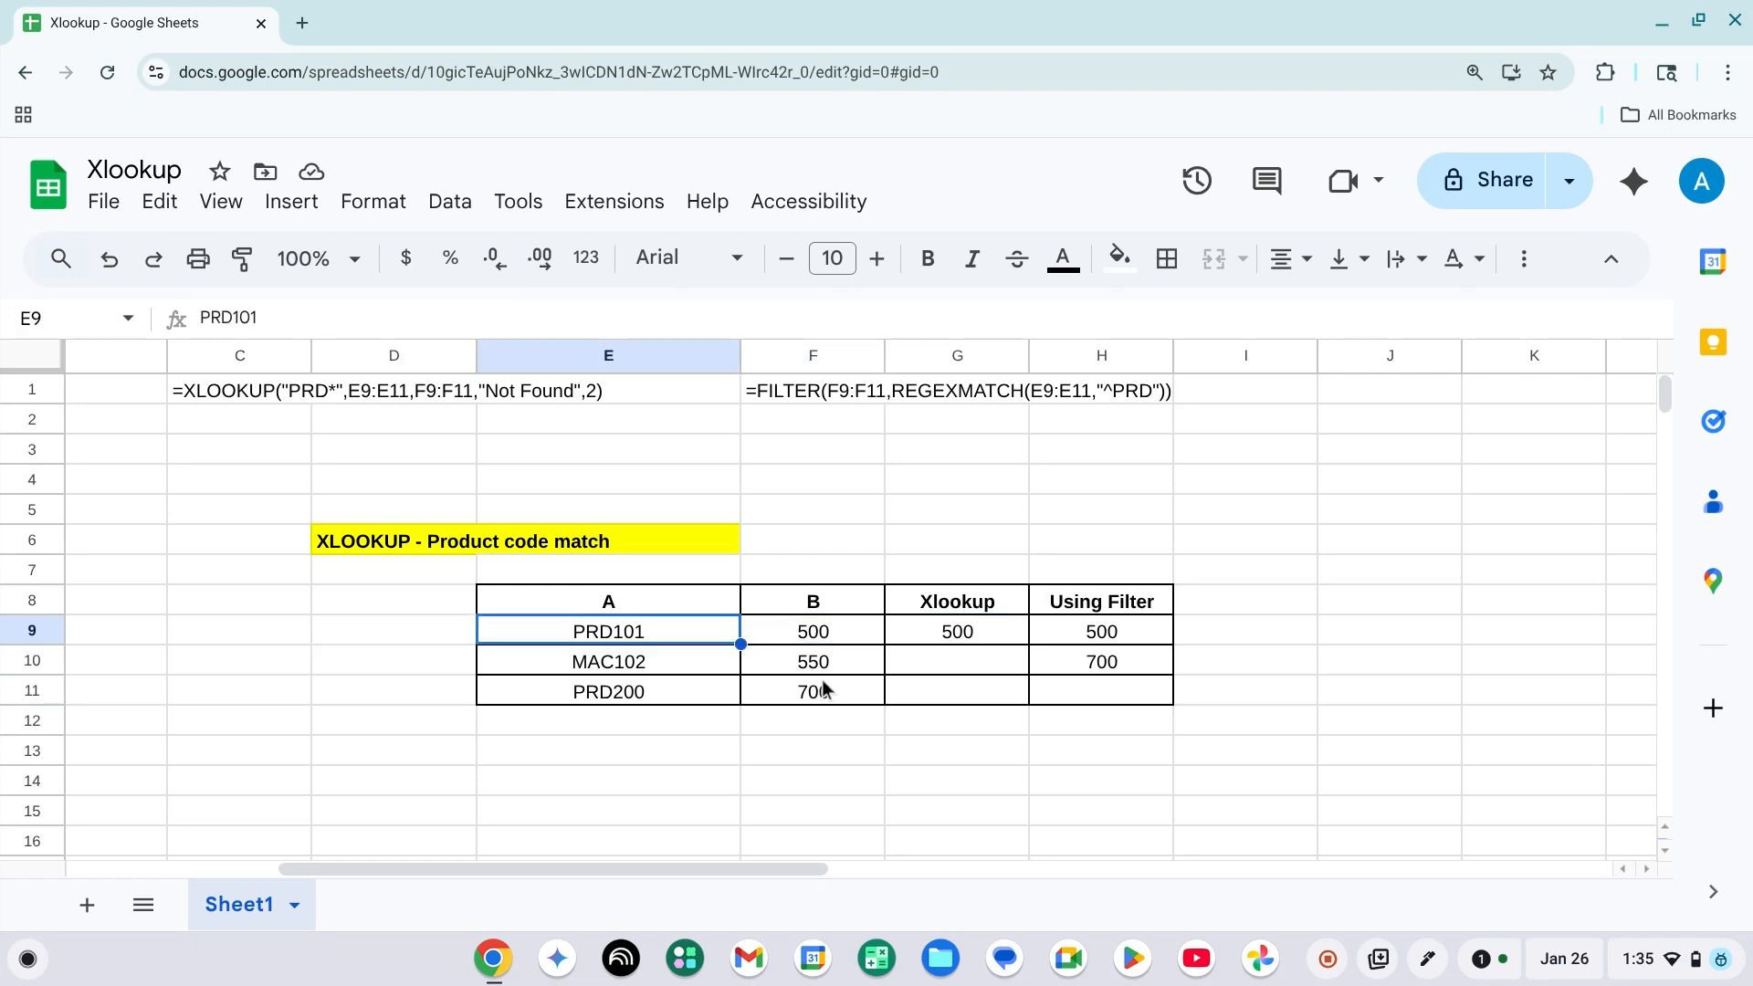
key(Down)
key(Down)
key(Right)
key(Right)
key(Up)
key(Up)
key(Left)
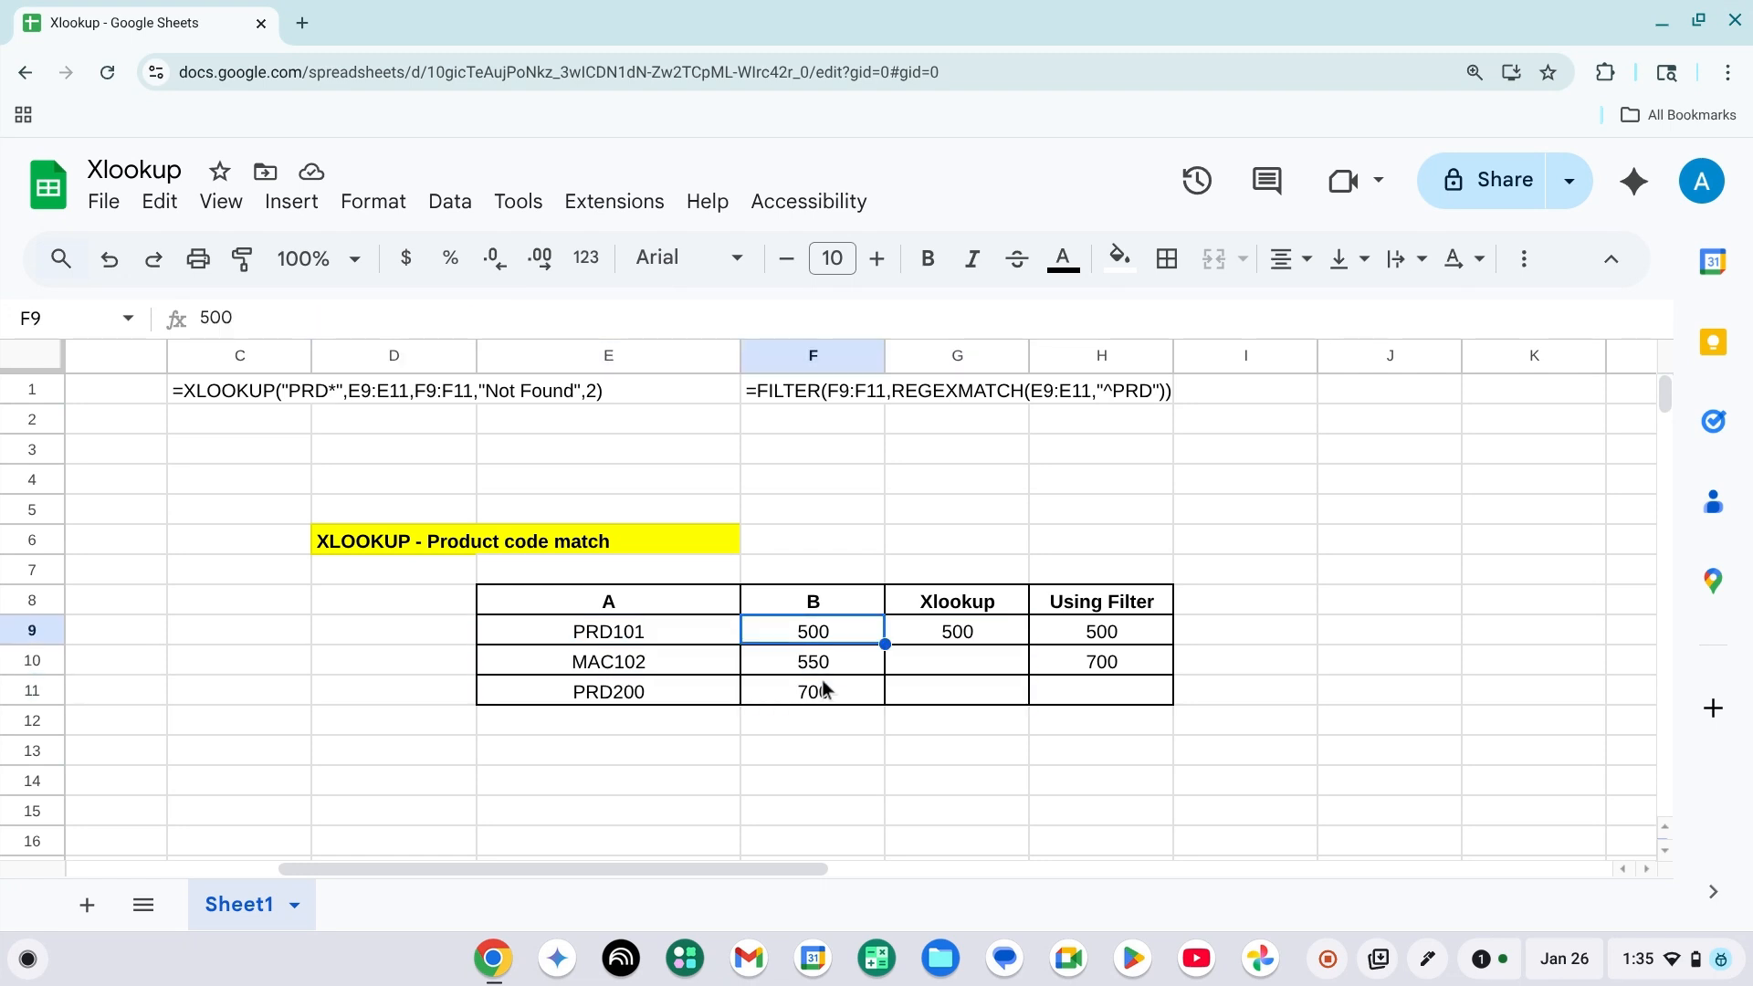
key(Right)
key(Right)
key(Down)
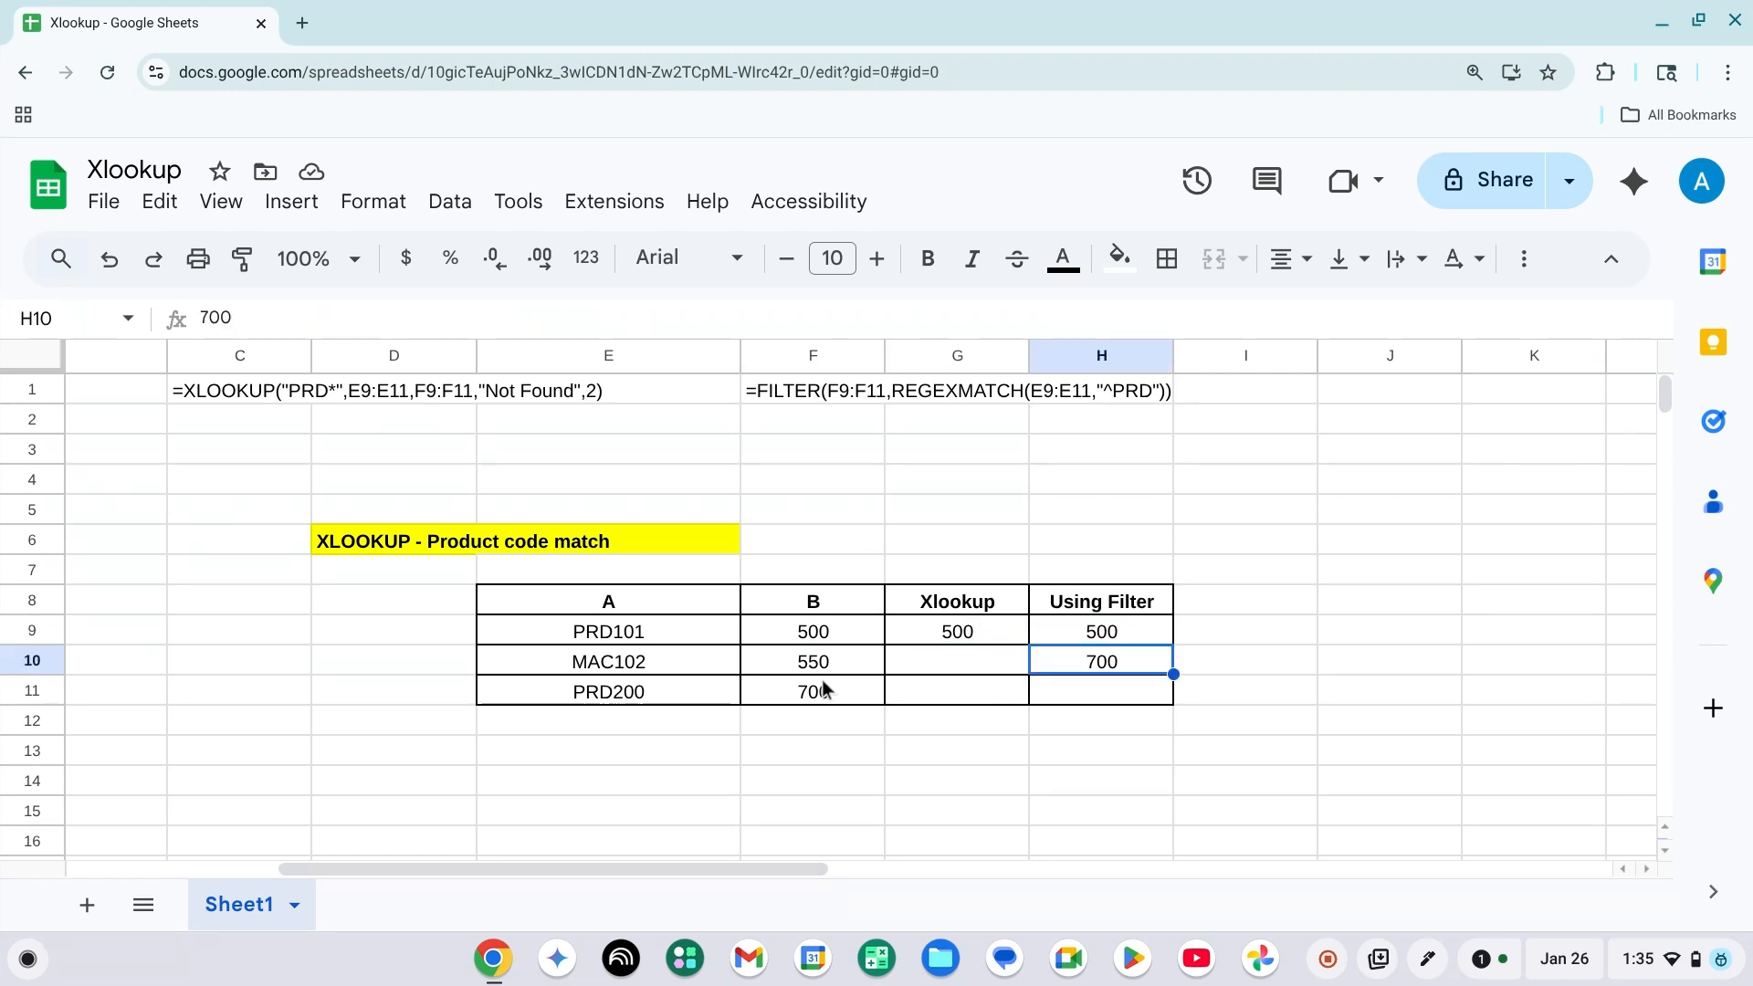
Compare what the XLOOKUP and FILTER formulas return for the PRD codes.
key(Left)
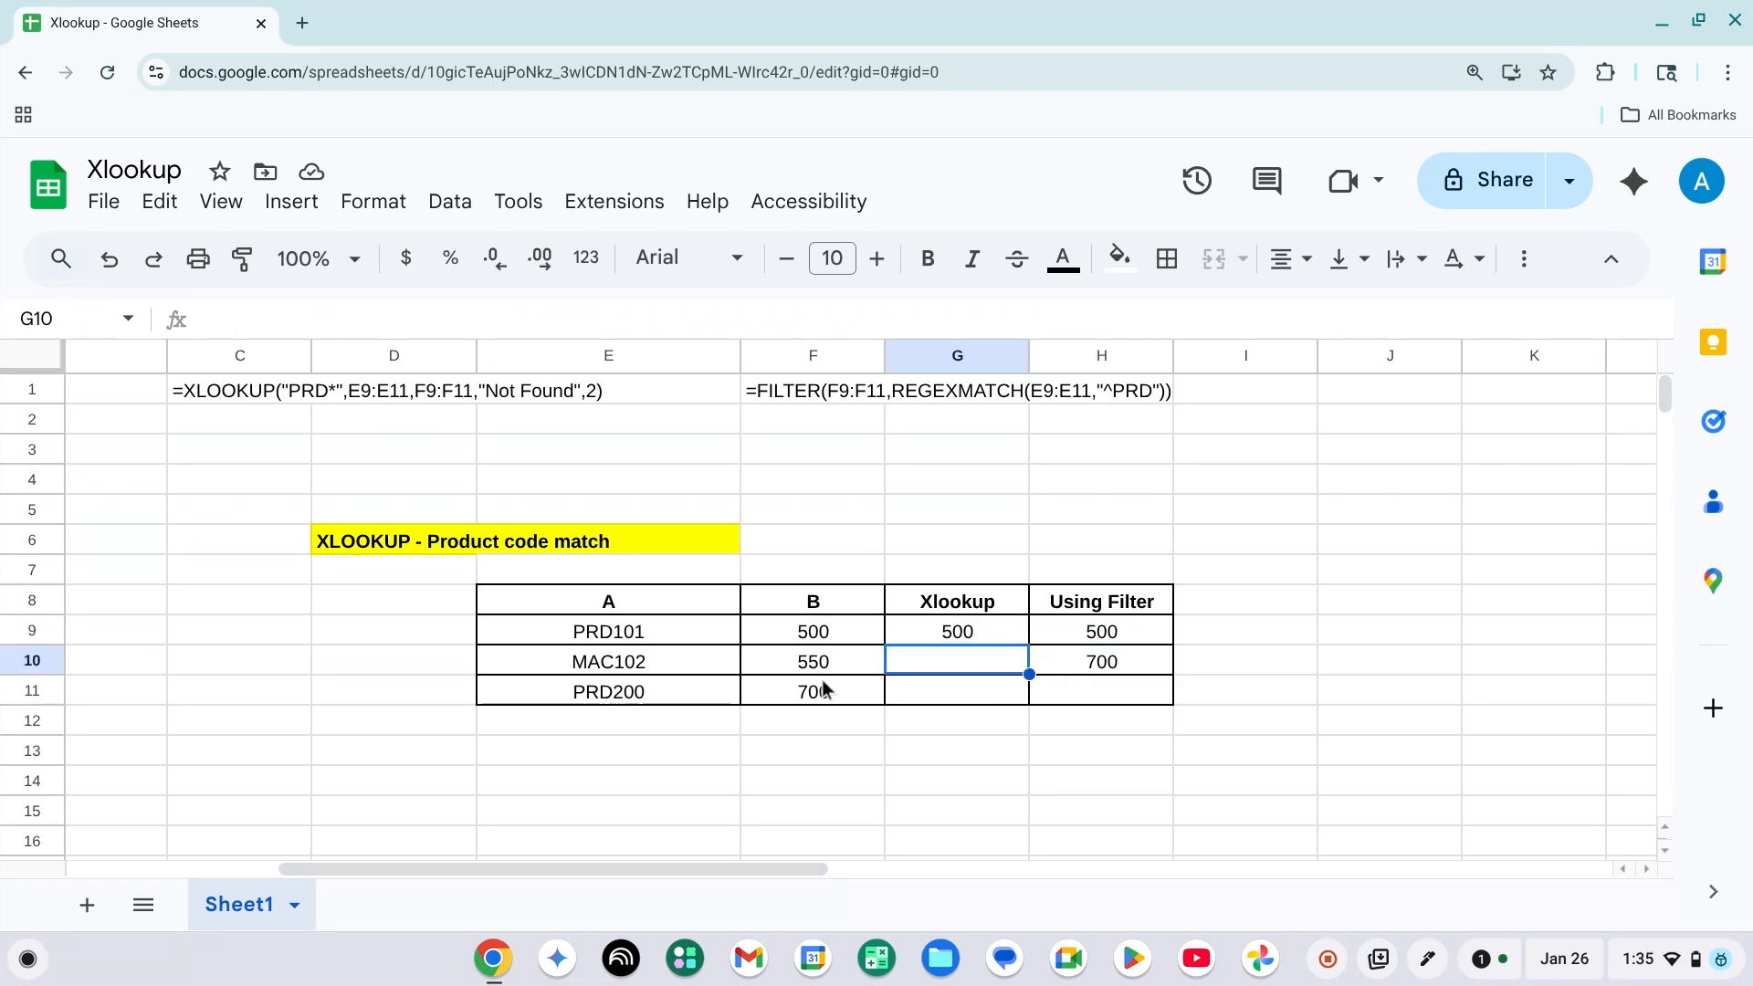
key(Left)
key(Up)
key(Right)
key(Up)
key(Right)
key(Down)
key(Down)
key(Left)
key(Left)
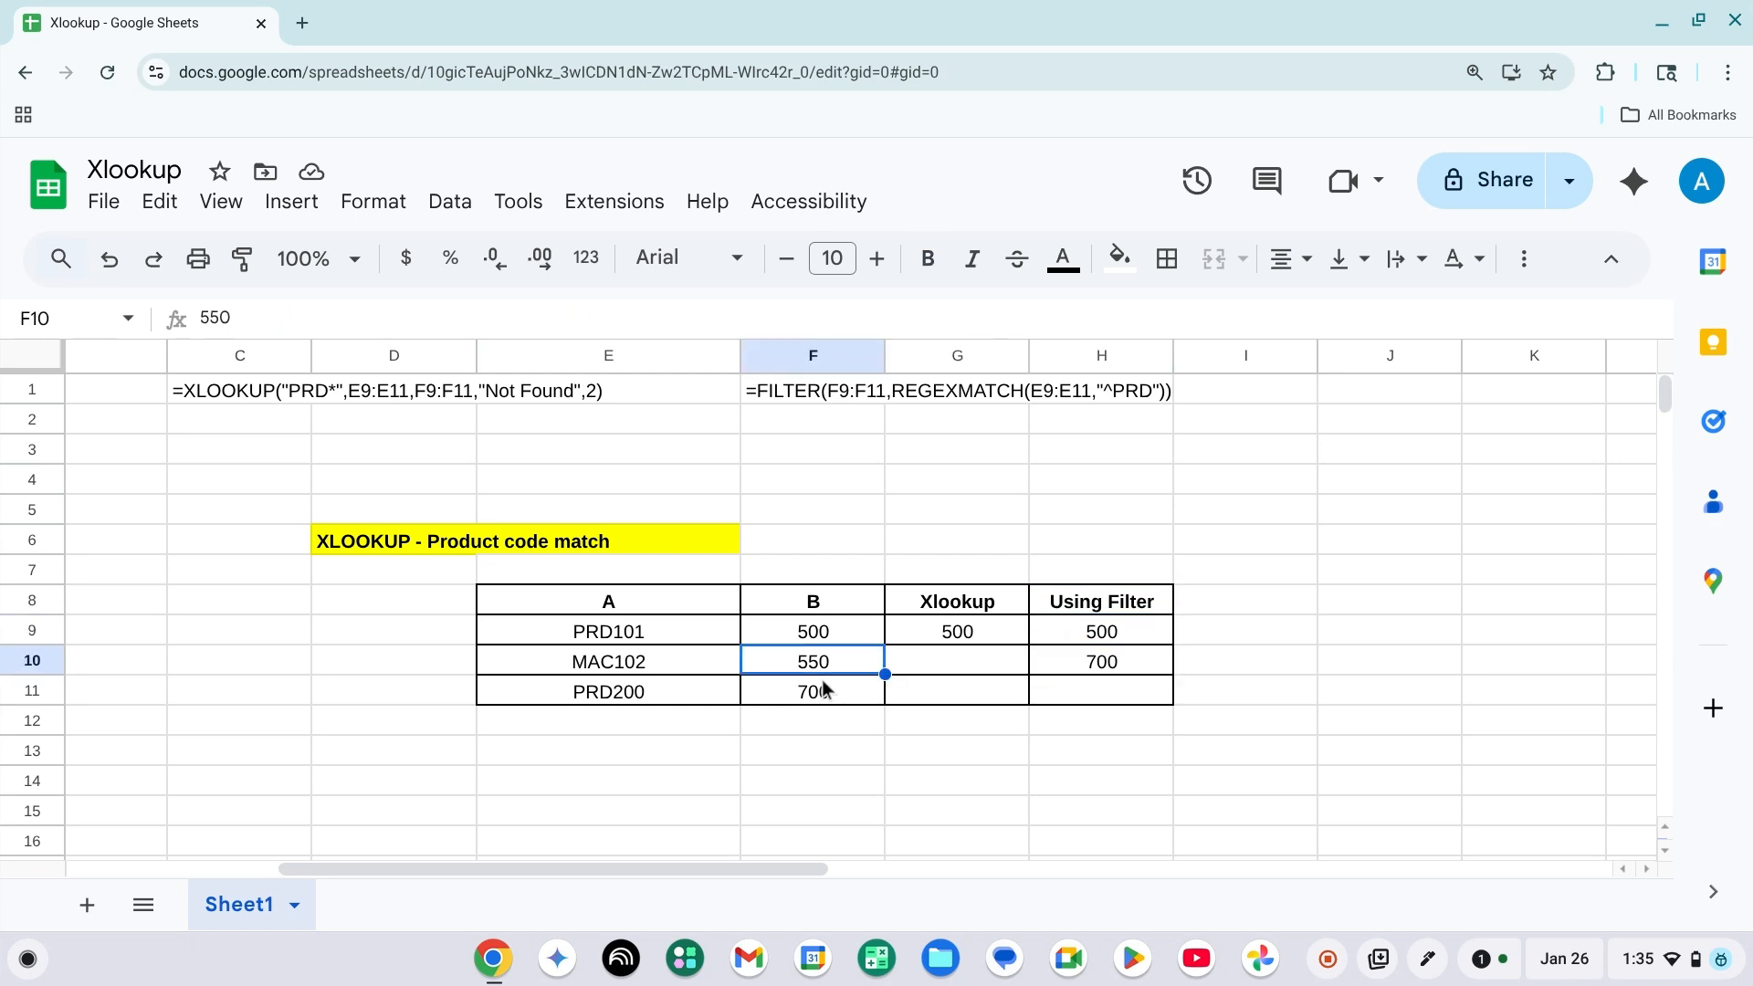
key(Left)
key(Left)
key(Up)
key(Right)
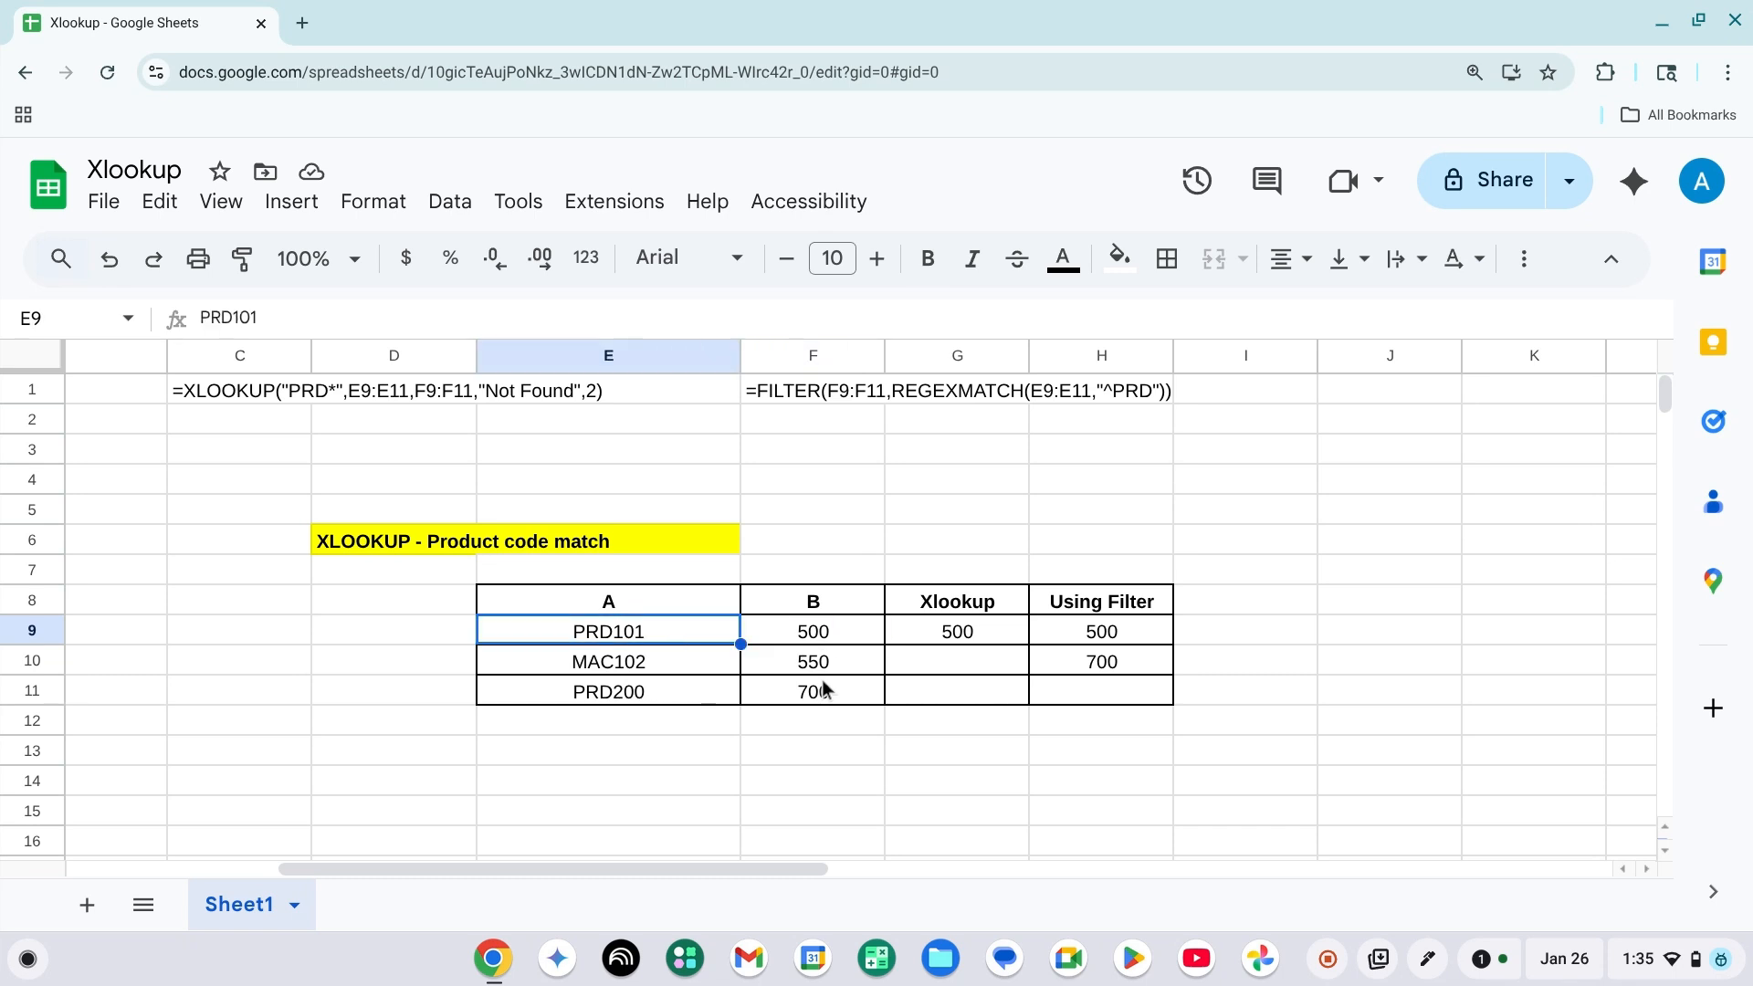
Review the XLOOKUP formula and result in G9 against the product code and value in row 9.
key(Right)
key(Left)
key(Right)
key(Right)
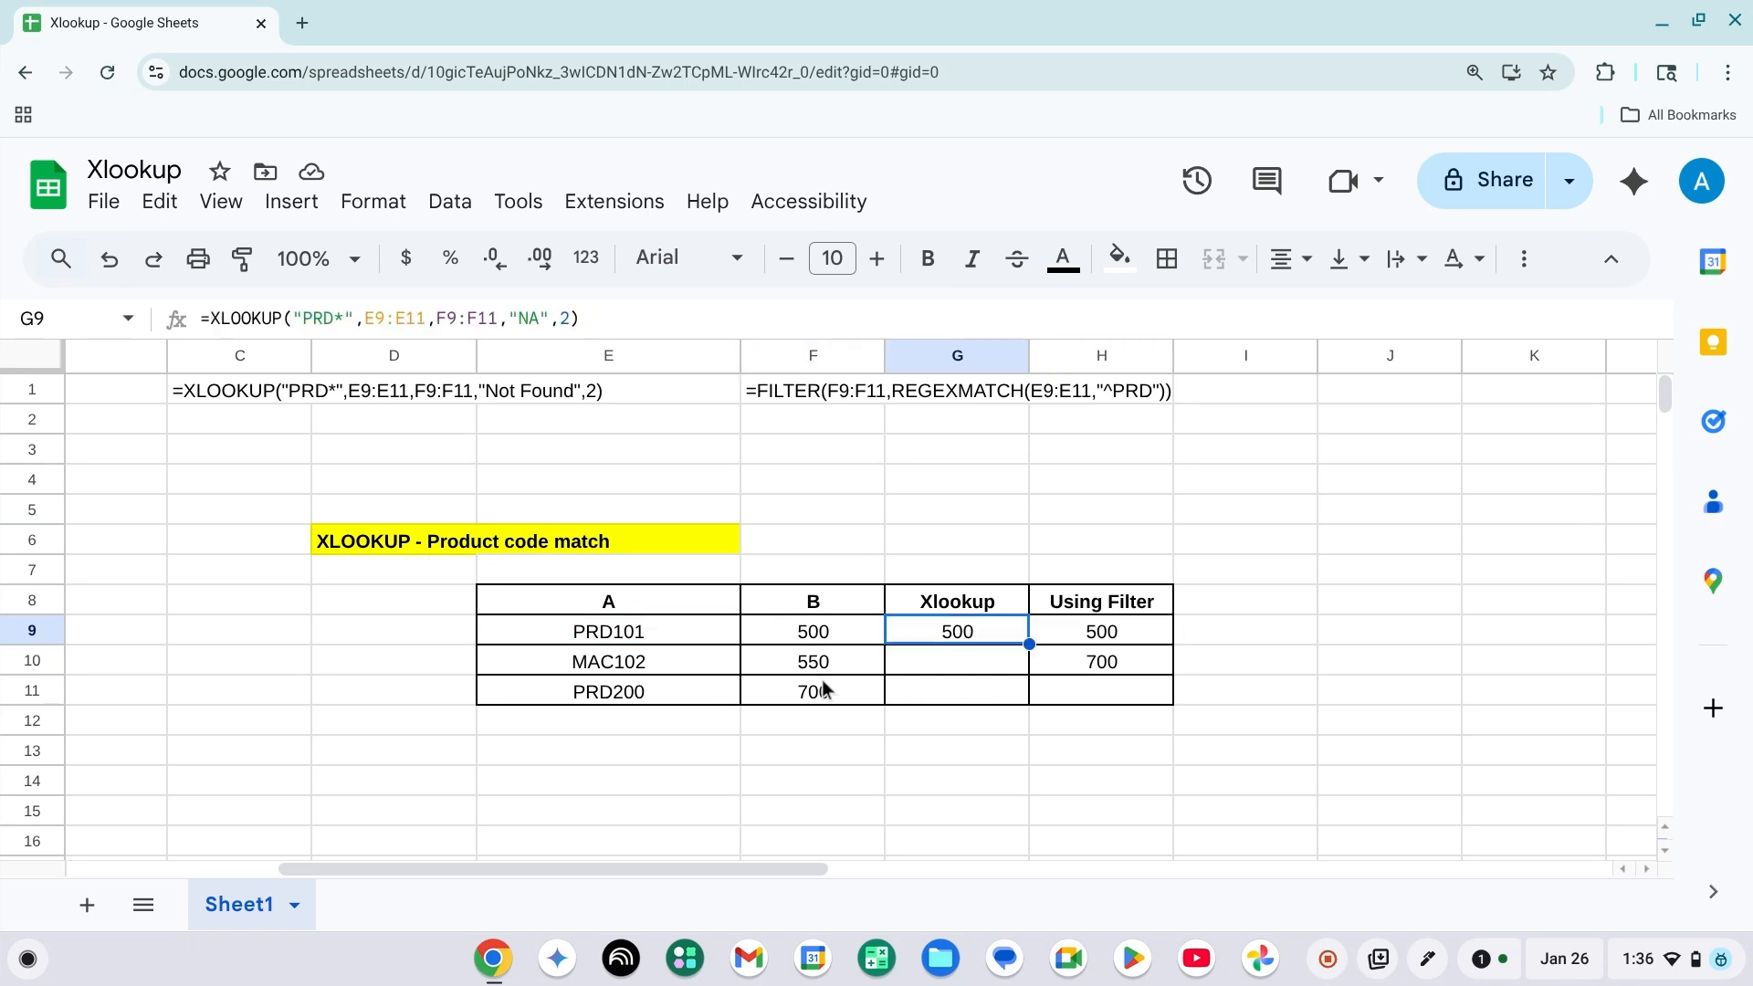
key(Left)
key(Left)
key(Left)
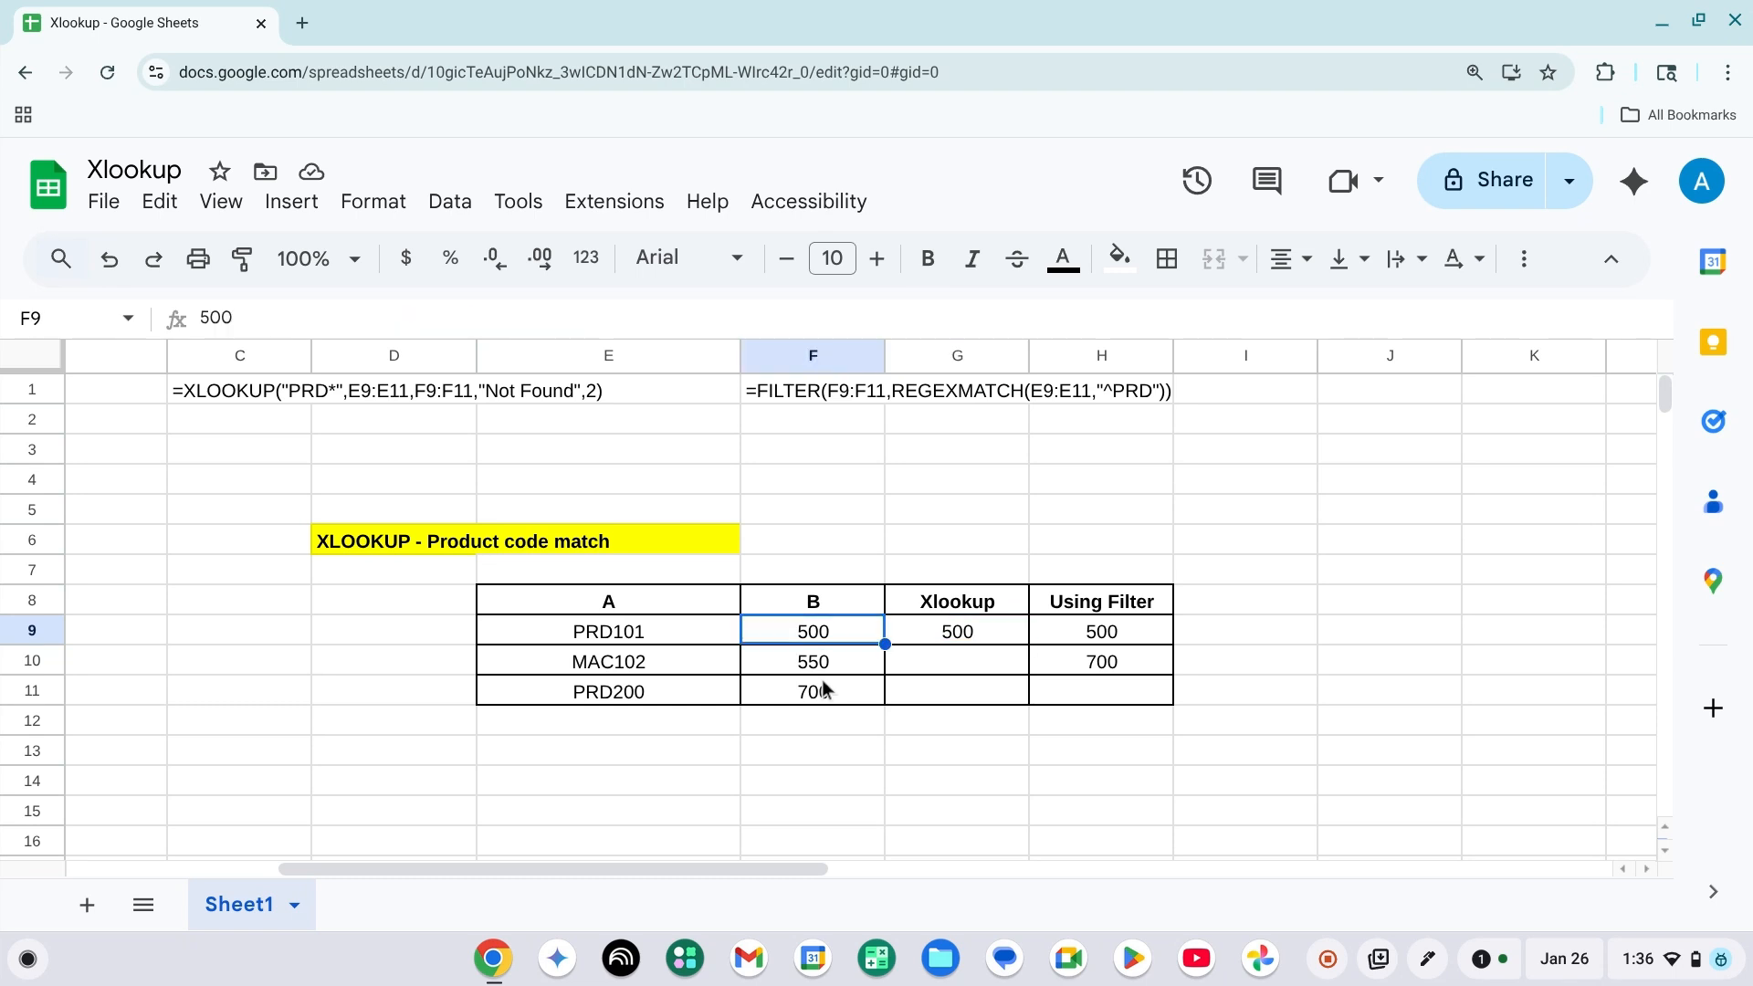
key(Right)
key(Right)
key(Left)
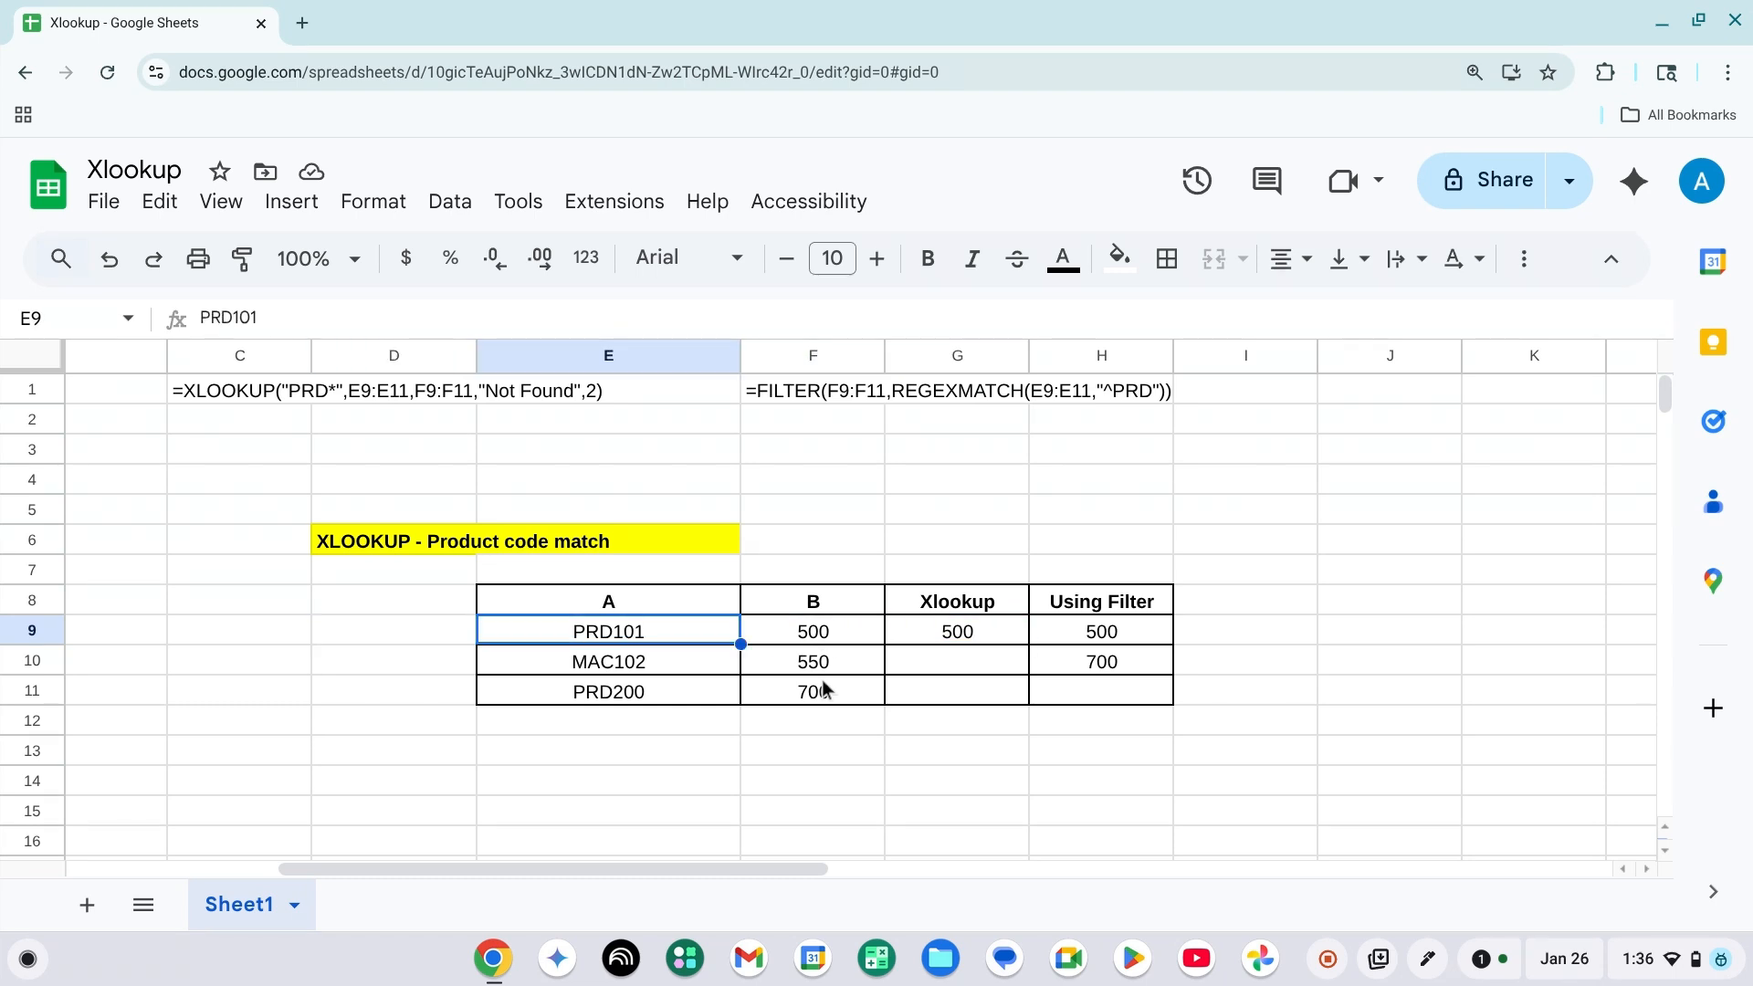
key(Right)
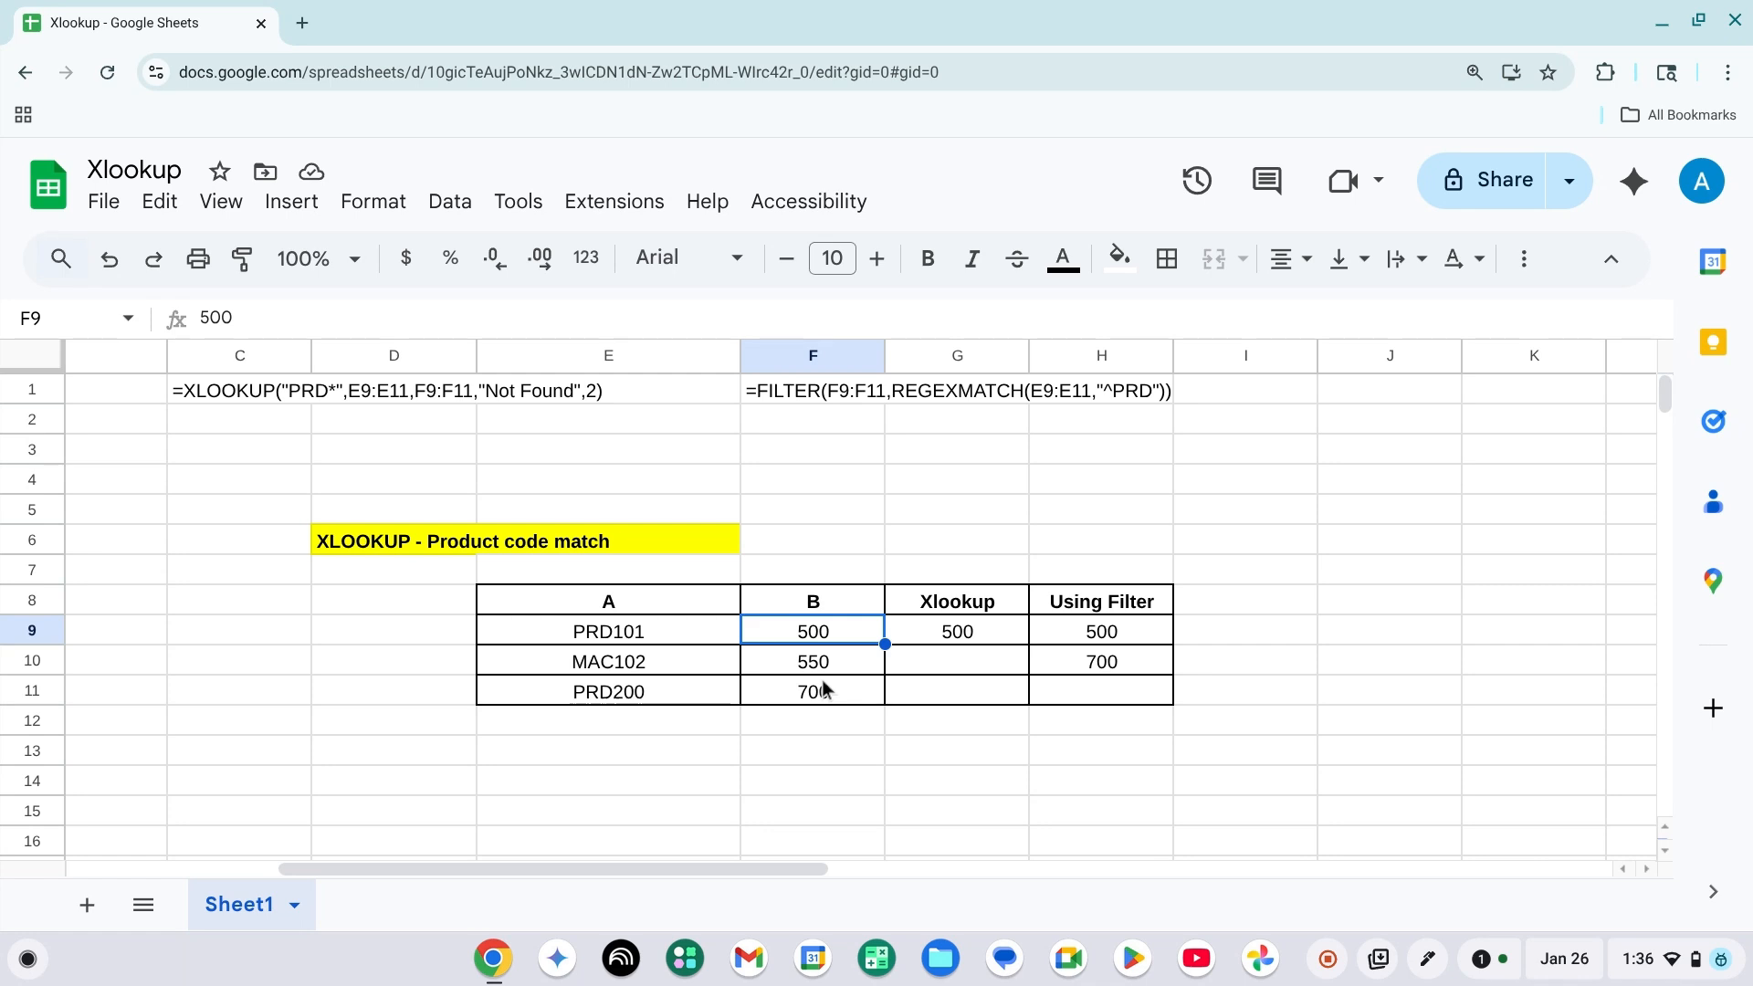